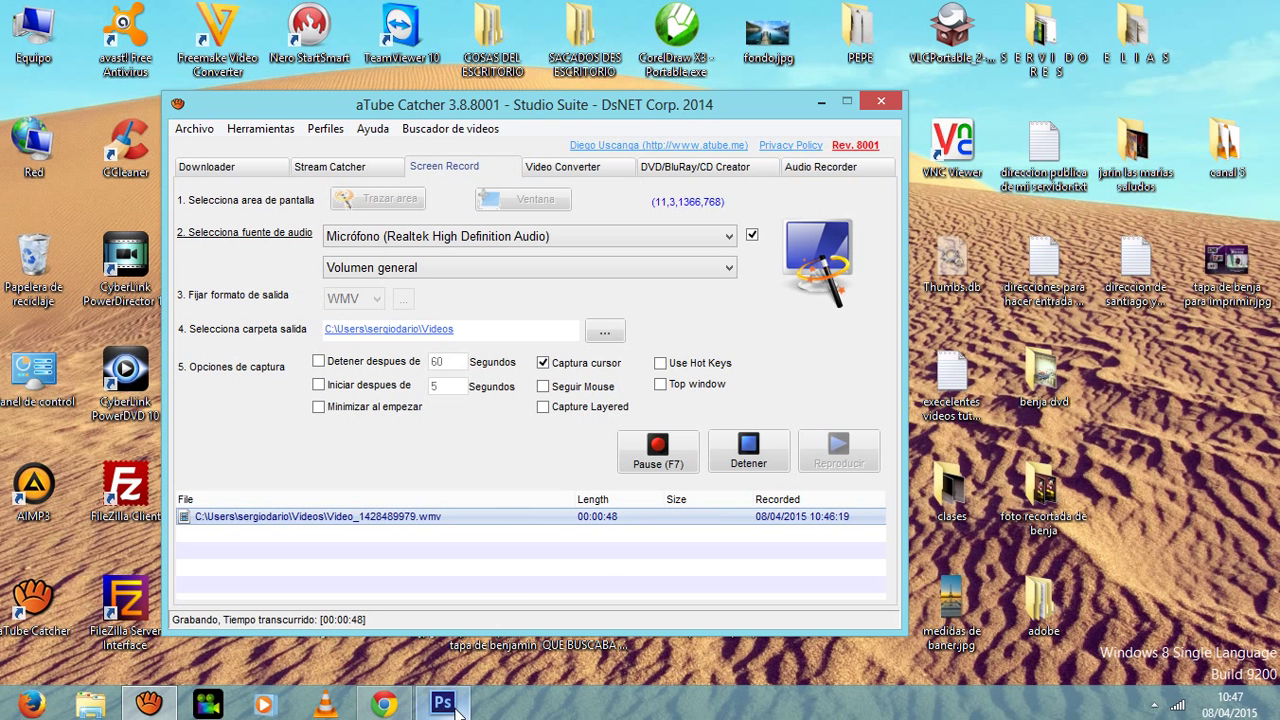
- Switch to Photoshop and open the image "chica despeinada 2 .jpg" from the E L I A S folder
mouse_move(455, 706)
left_click(459, 551)
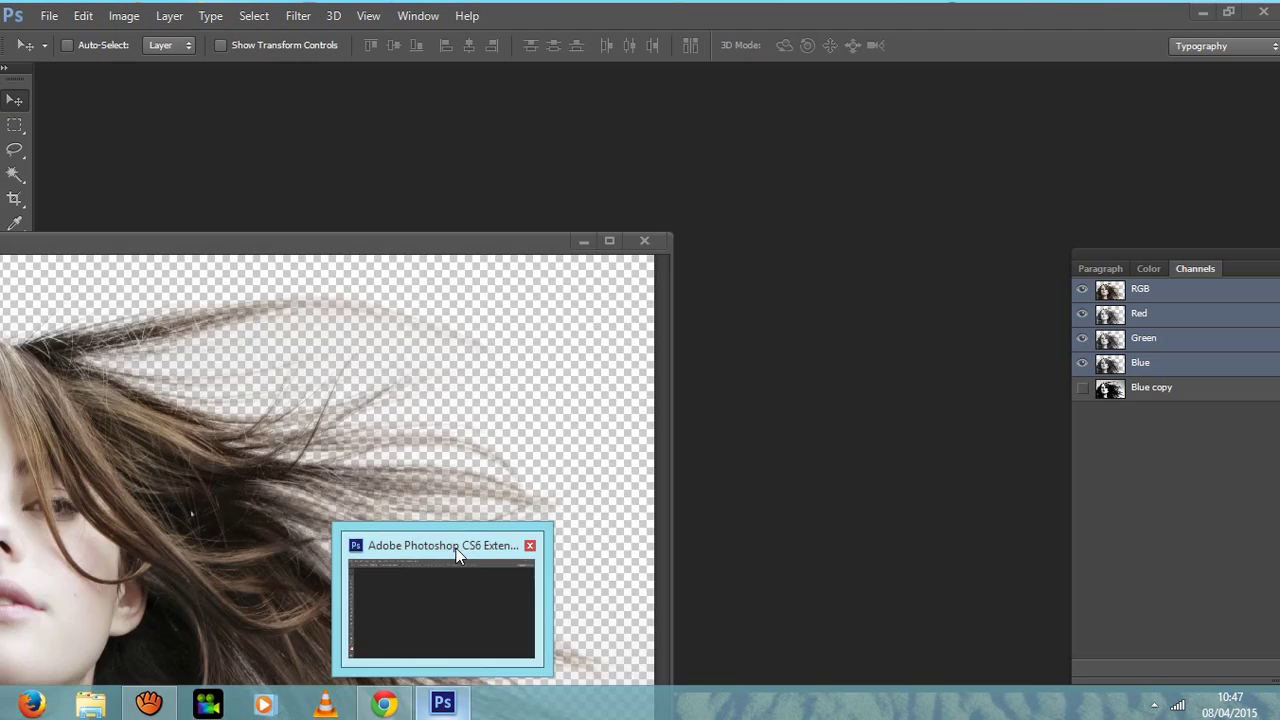
left_click(44, 9)
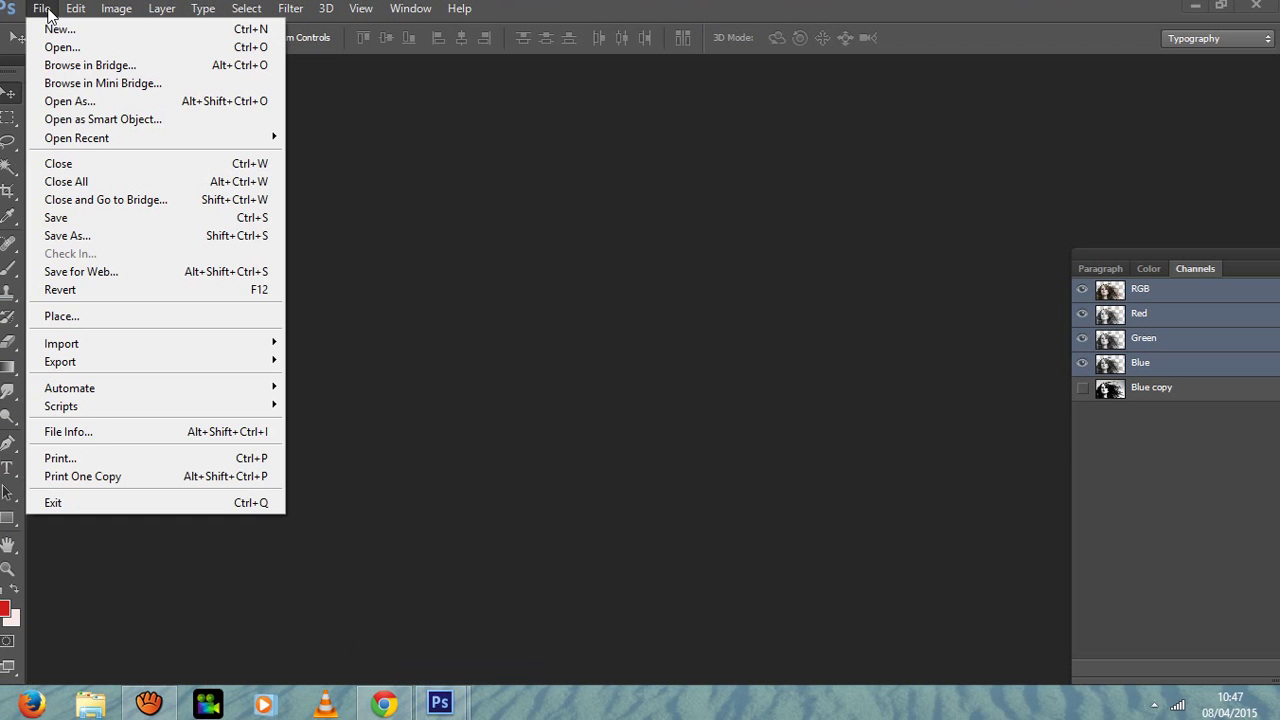
left_click(65, 47)
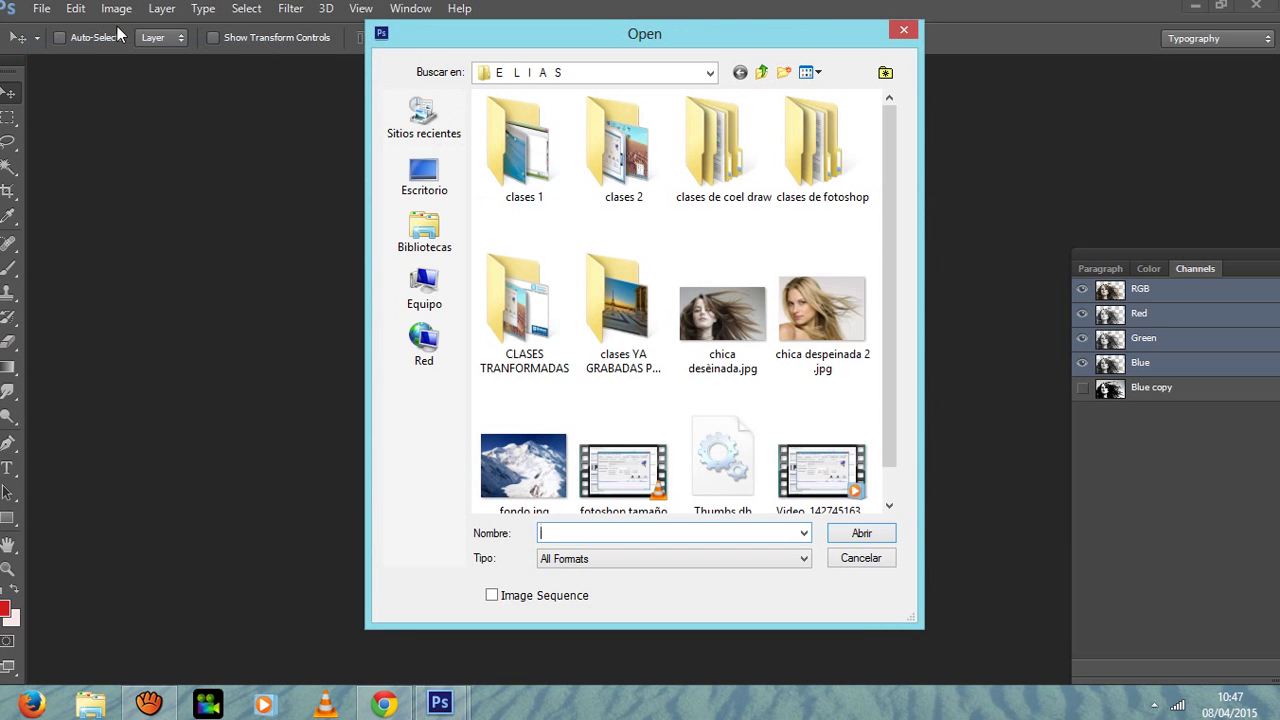
double_click(829, 325)
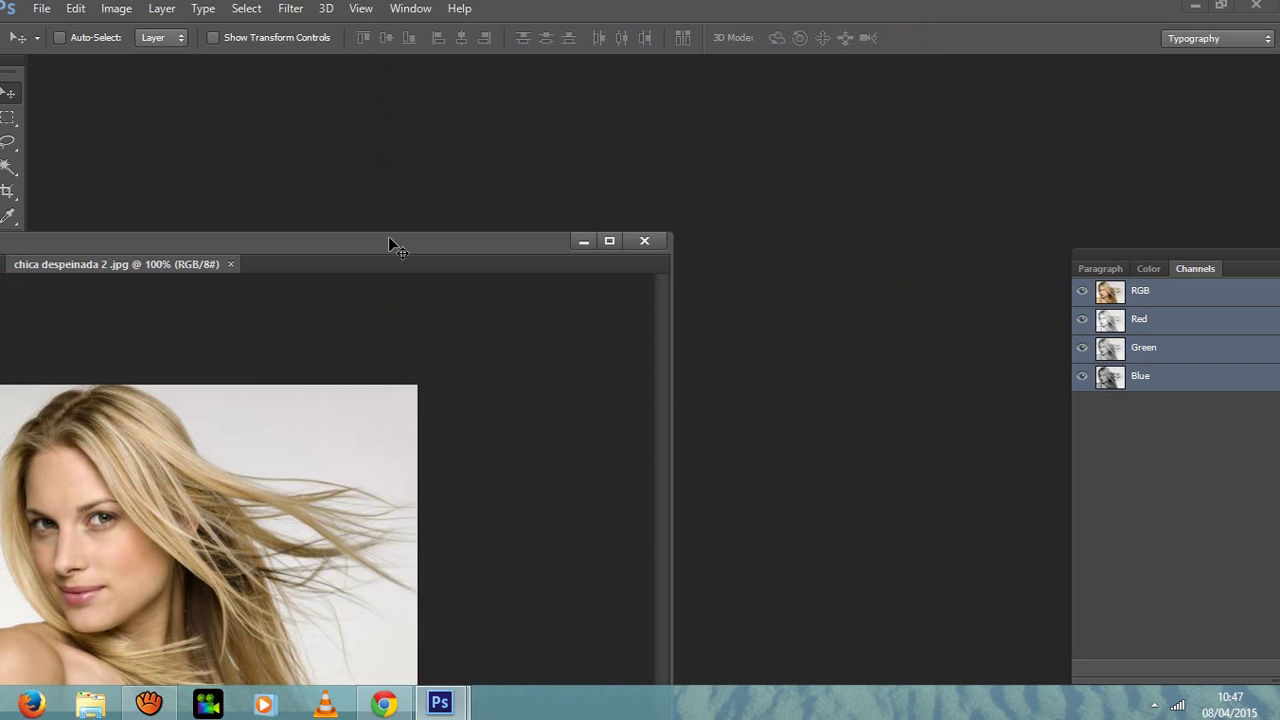
- Float "chica despeinada 2 .jpg" in its own window and minimize the "chica desèinada.jpg" window
left_click_drag(565, 180, 507, 138)
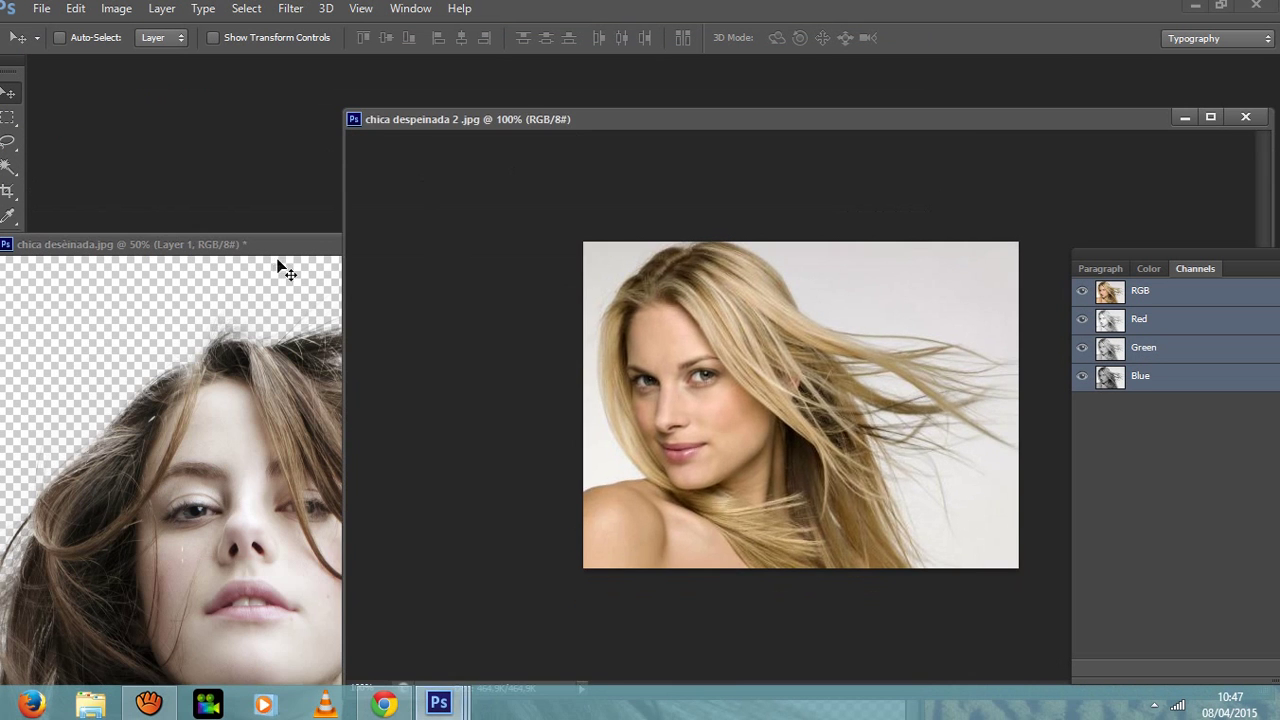
left_click_drag(272, 246, 334, 90)
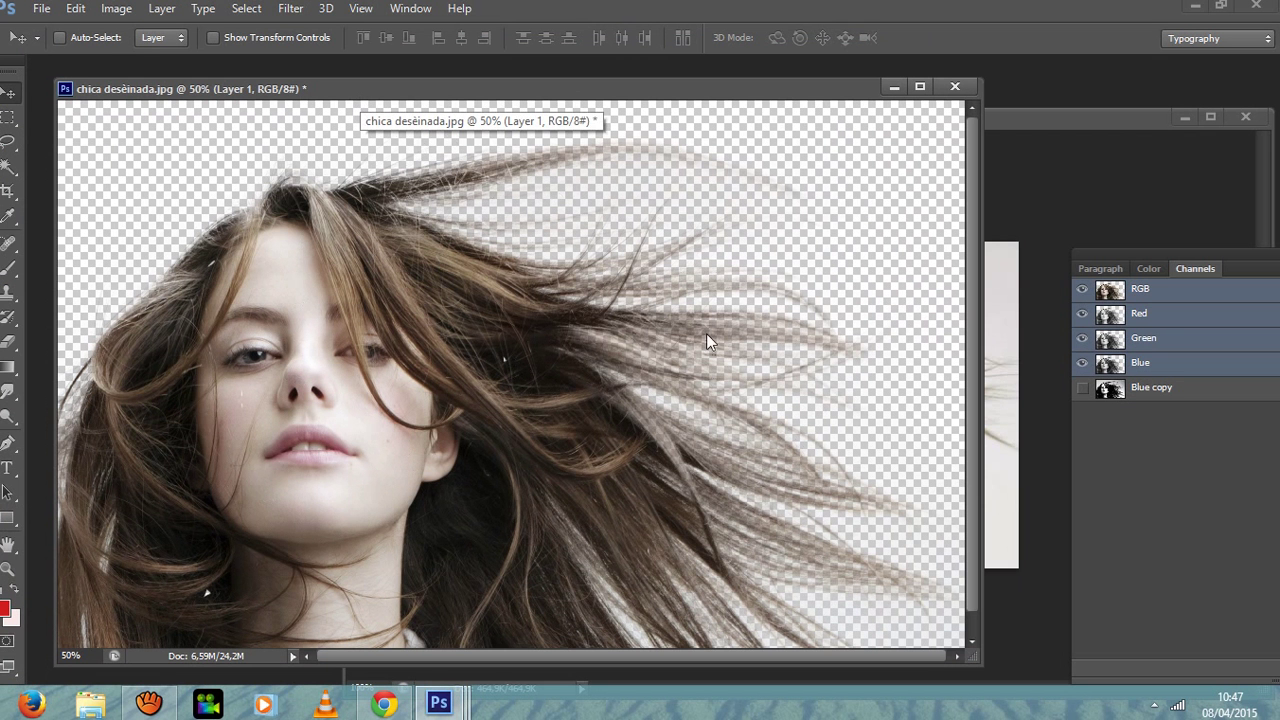
left_click(895, 87)
left_click_drag(843, 118, 596, 90)
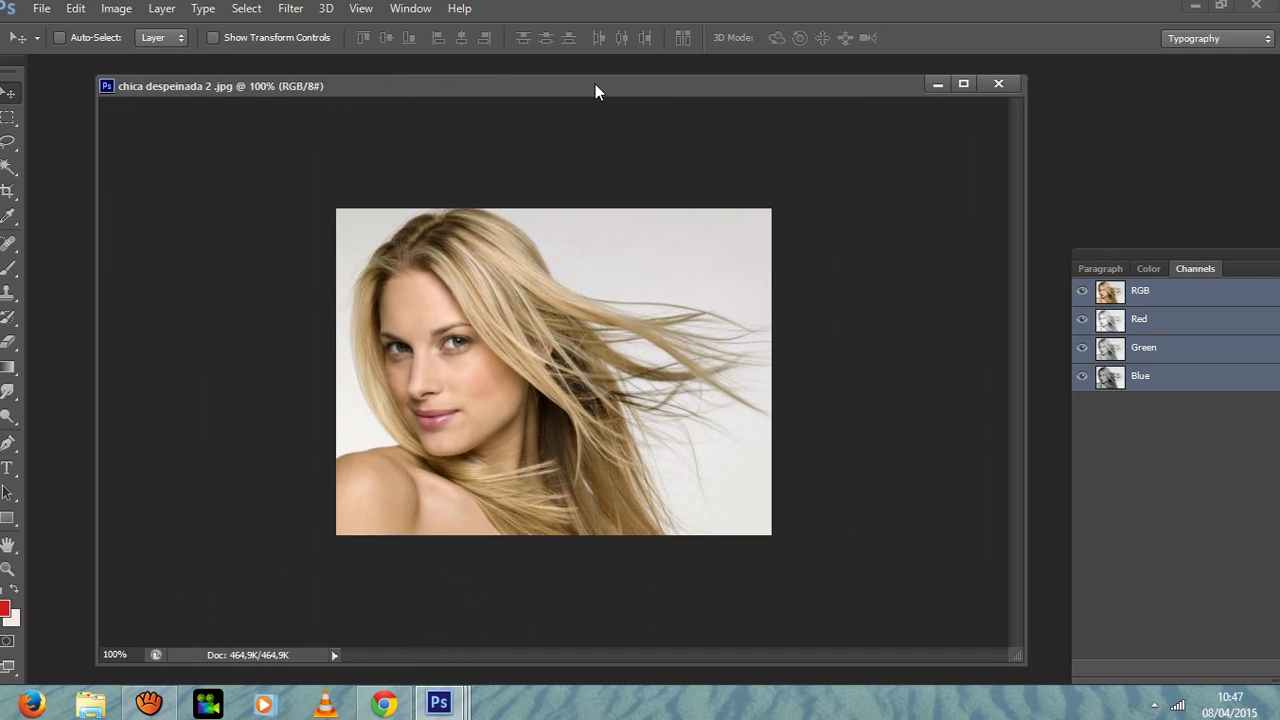
double_click(596, 88)
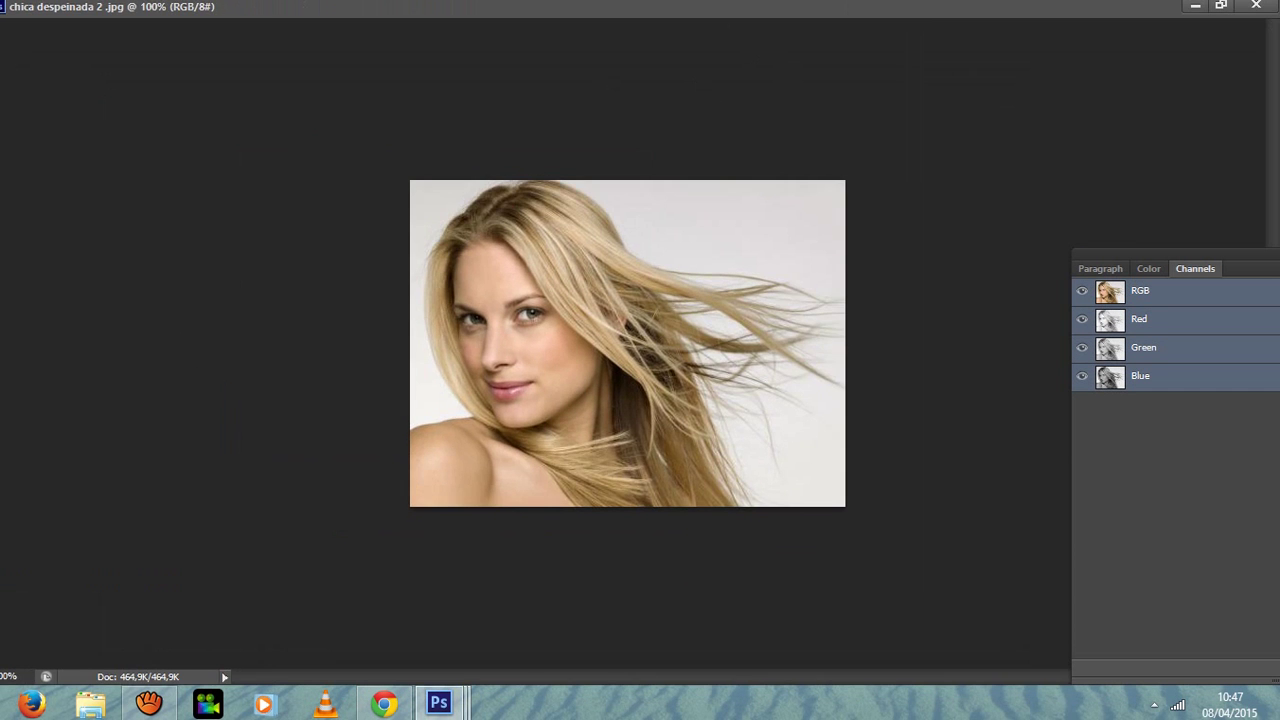
double_click(687, 10)
left_click_drag(709, 95, 665, 88)
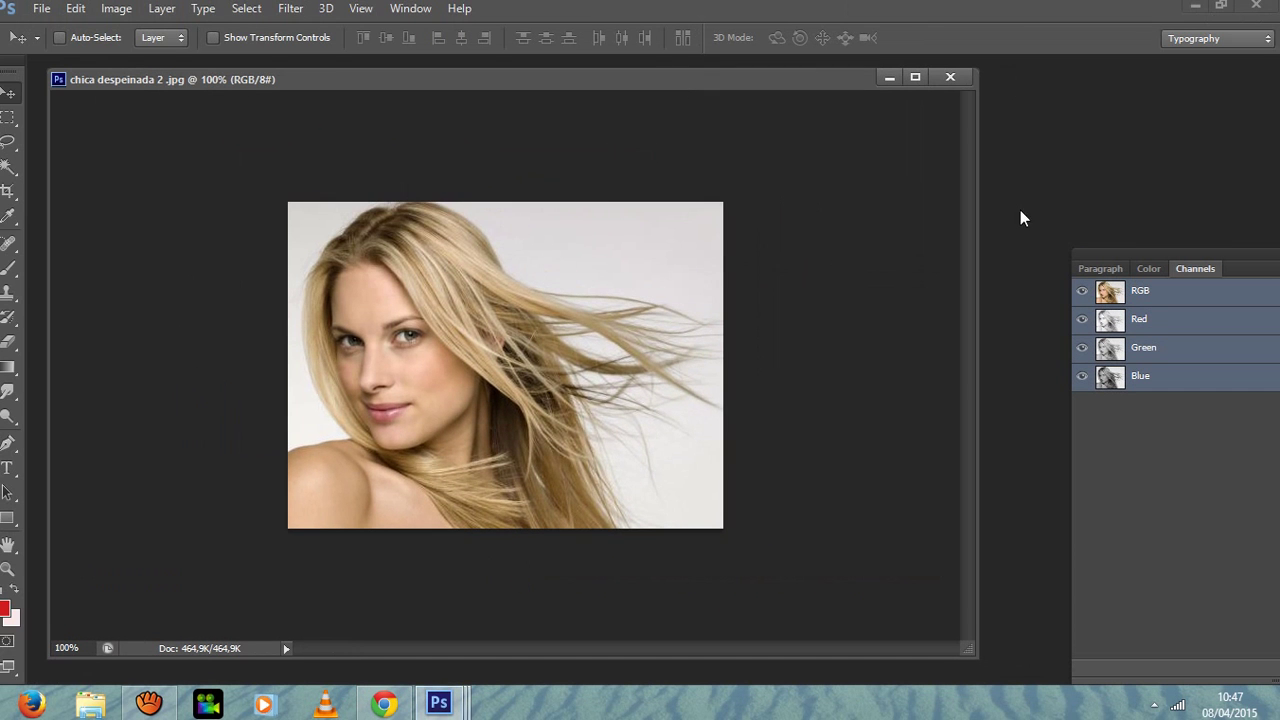
- Close the floating panel group containing Paragraph, Color and Channels
left_click_drag(1177, 252, 969, 171)
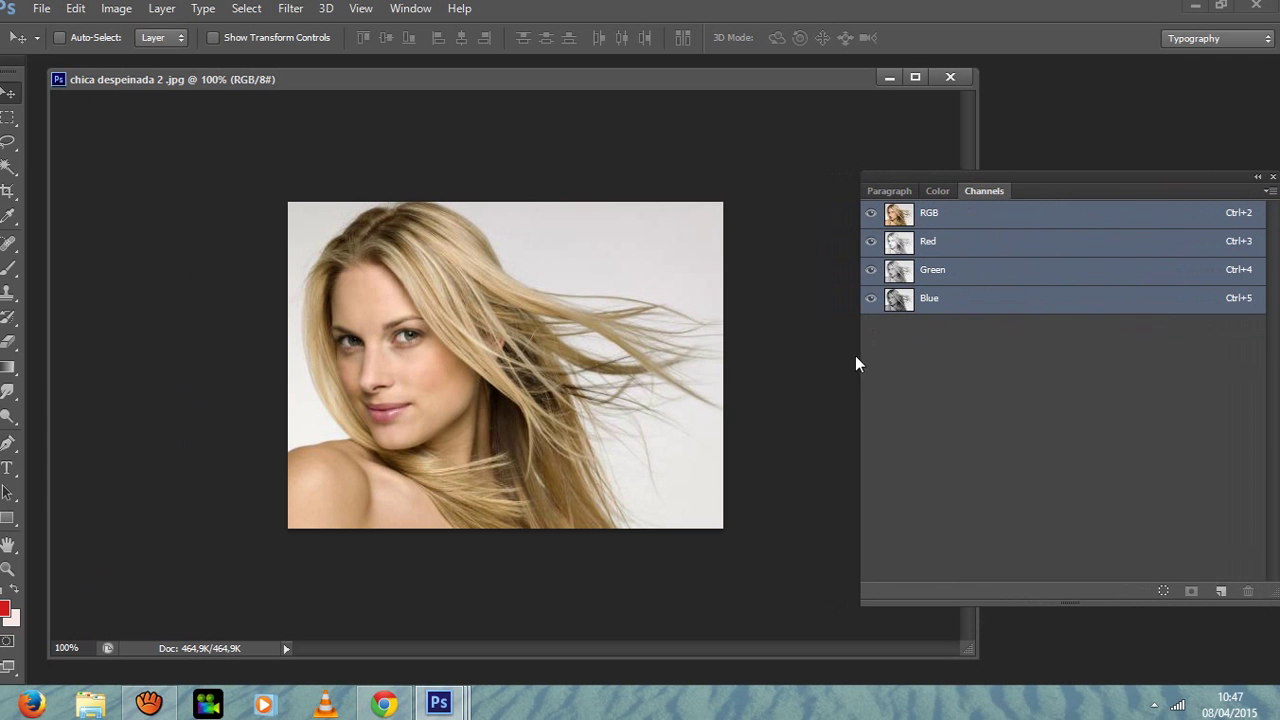
left_click_drag(861, 360, 1027, 366)
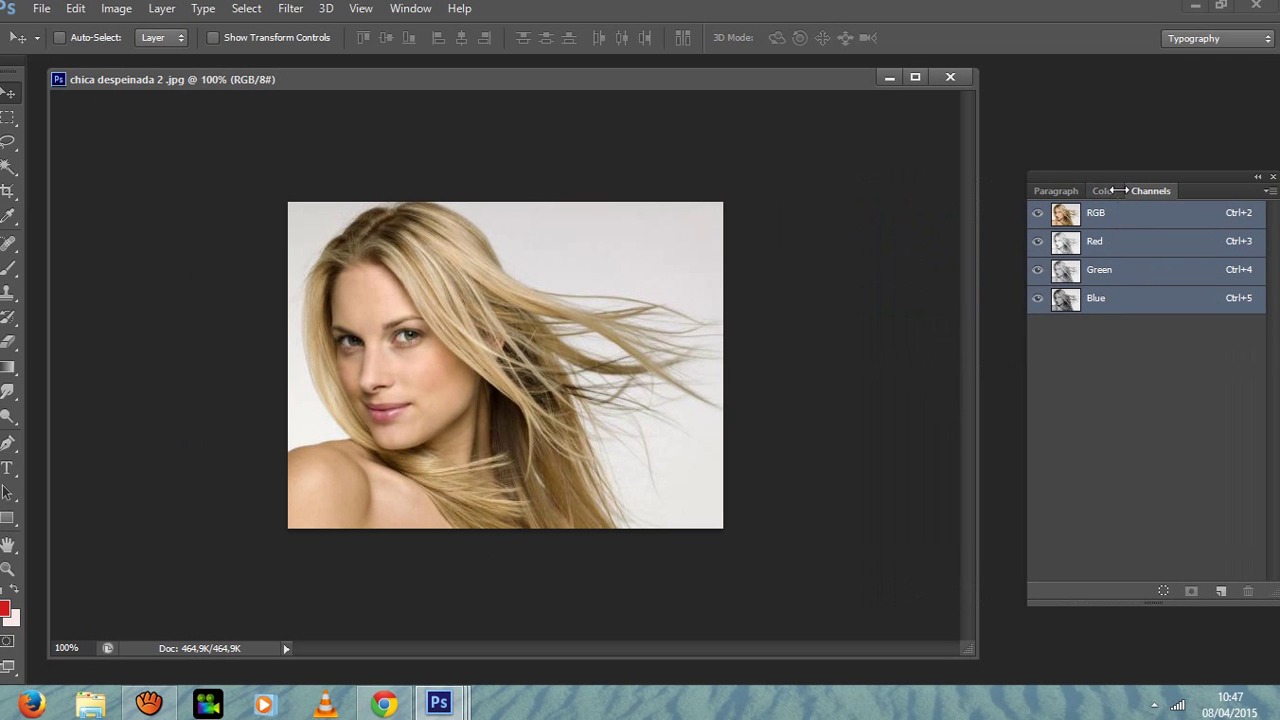
mouse_move(1108, 175)
left_mouse_down()
mouse_move(1071, 120)
mouse_move(1091, 169)
left_mouse_up()
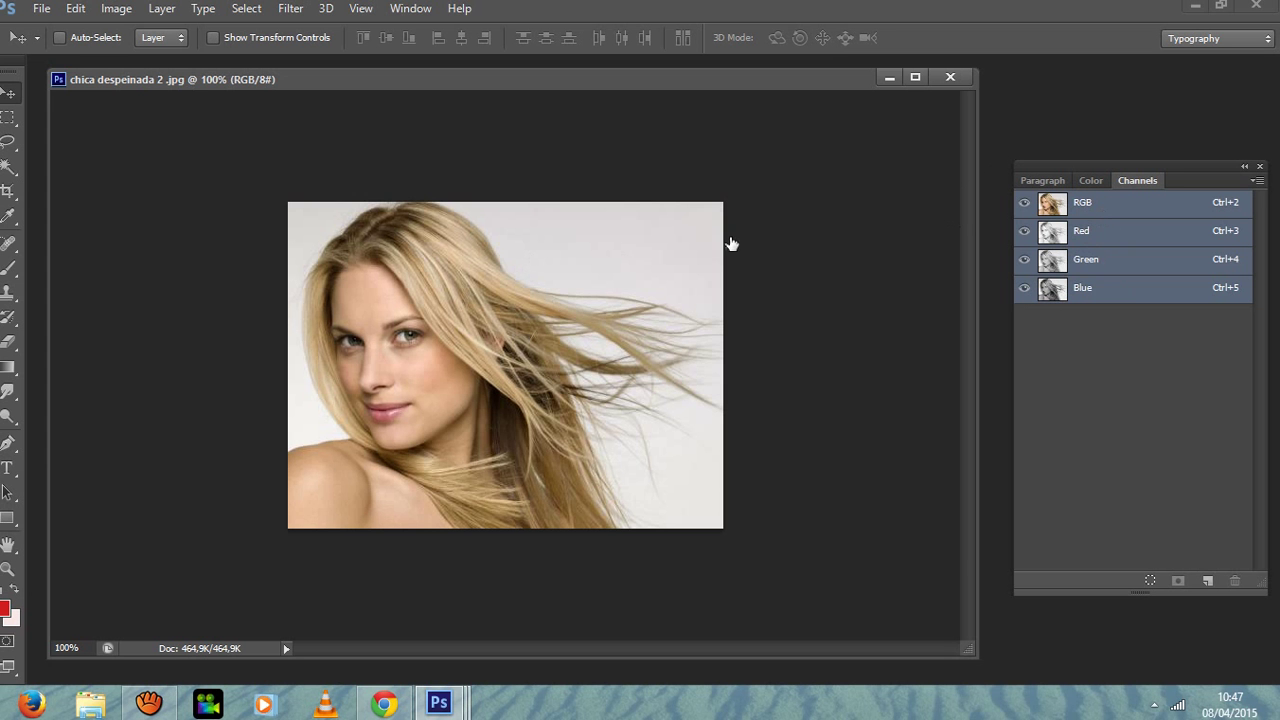
left_click(1062, 179)
left_click(1090, 180)
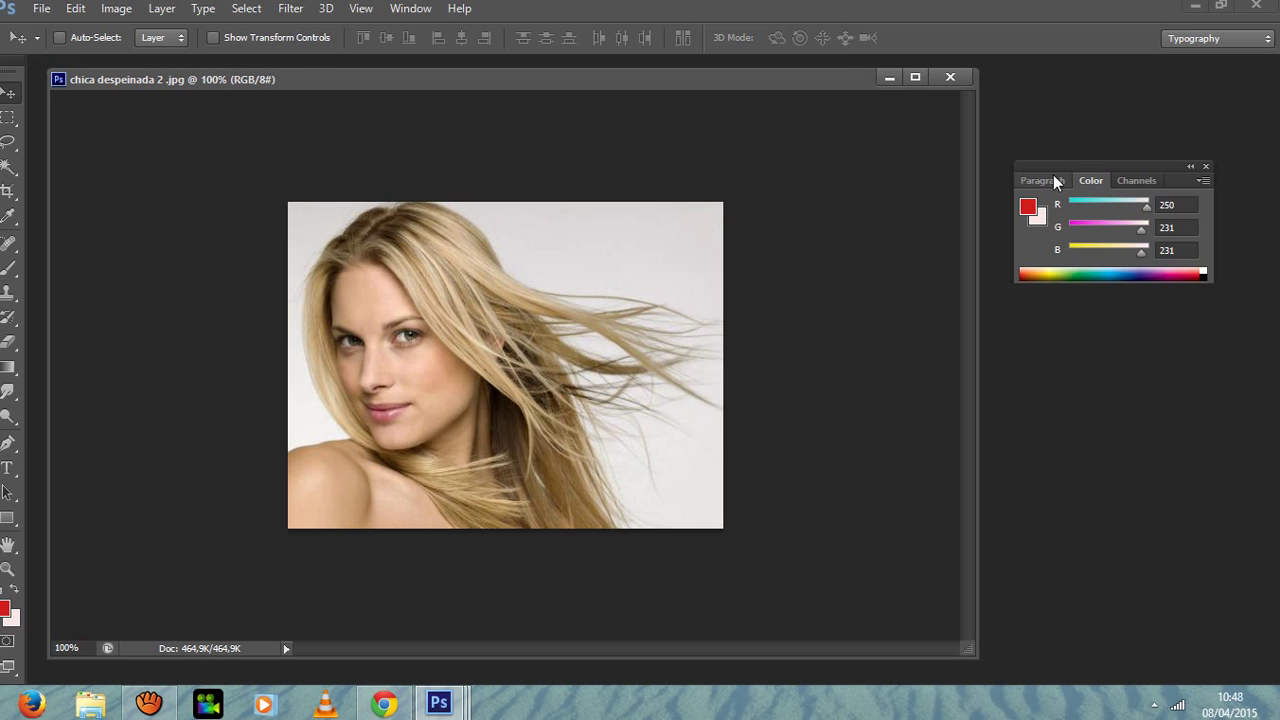
left_click(1206, 167)
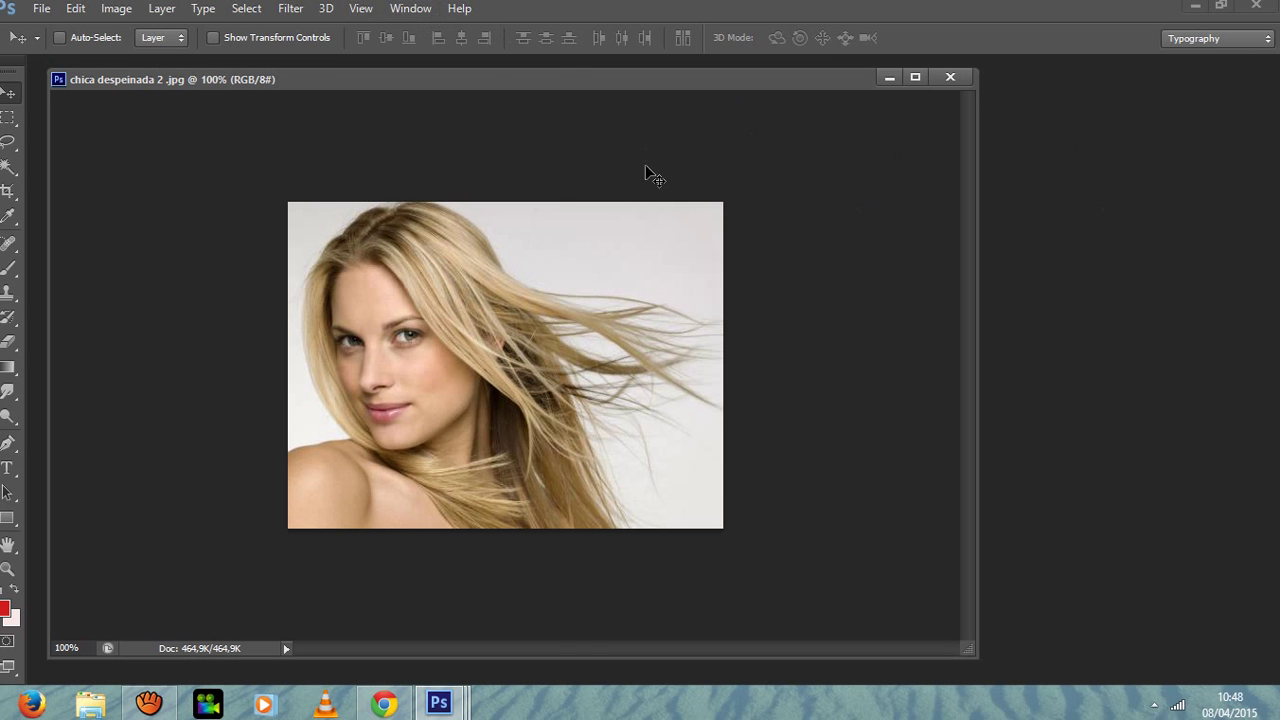
- Show the Layers panel beside the photo and unlock the Background layer
left_click(410, 9)
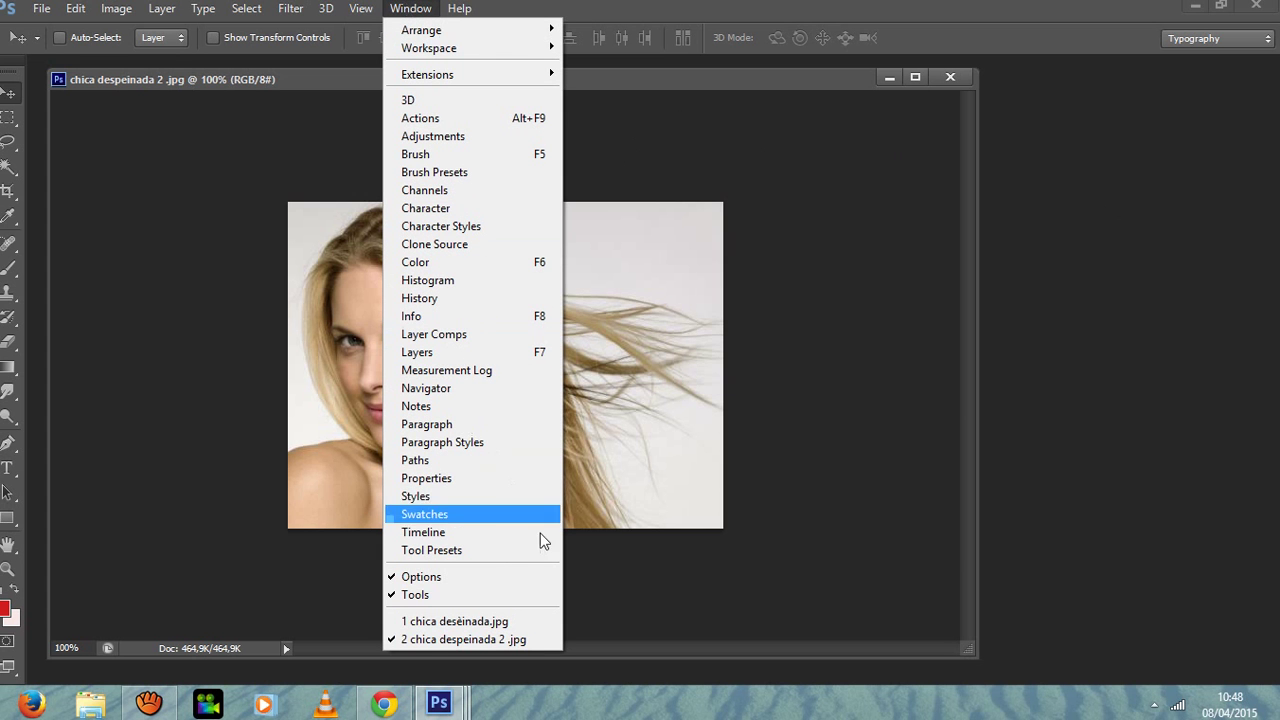
left_click(427, 355)
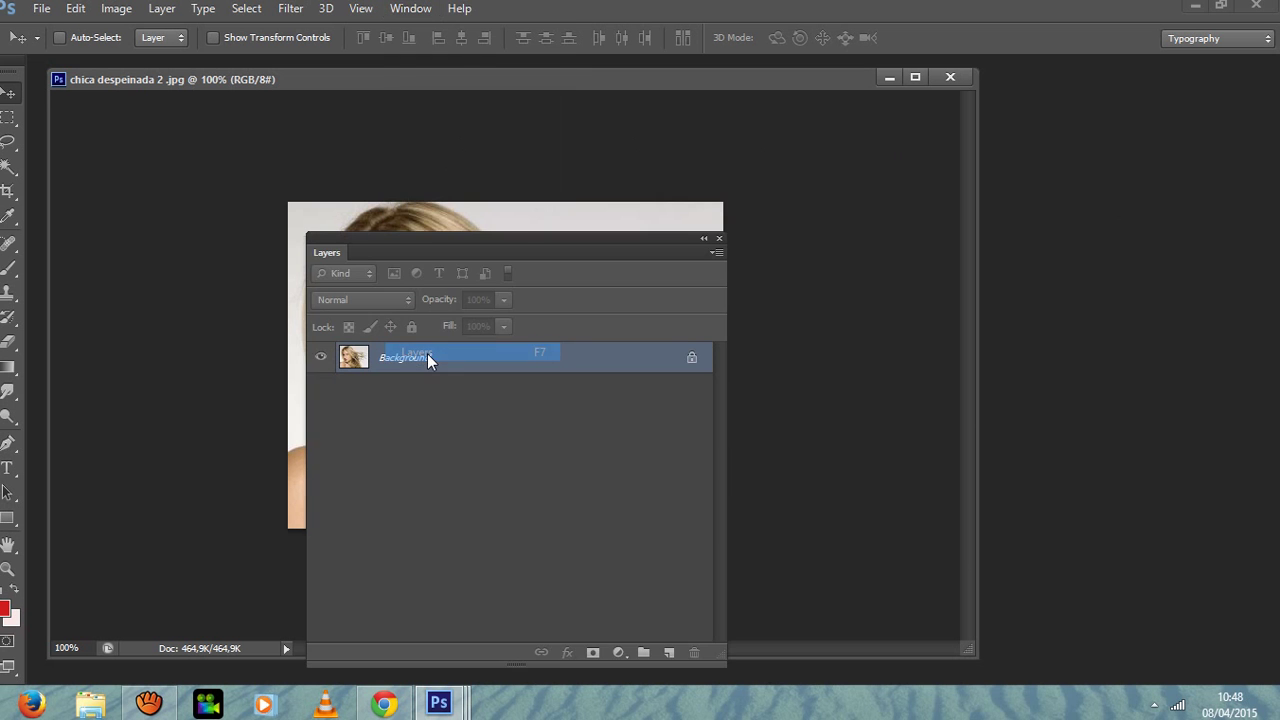
left_click_drag(519, 257, 1060, 135)
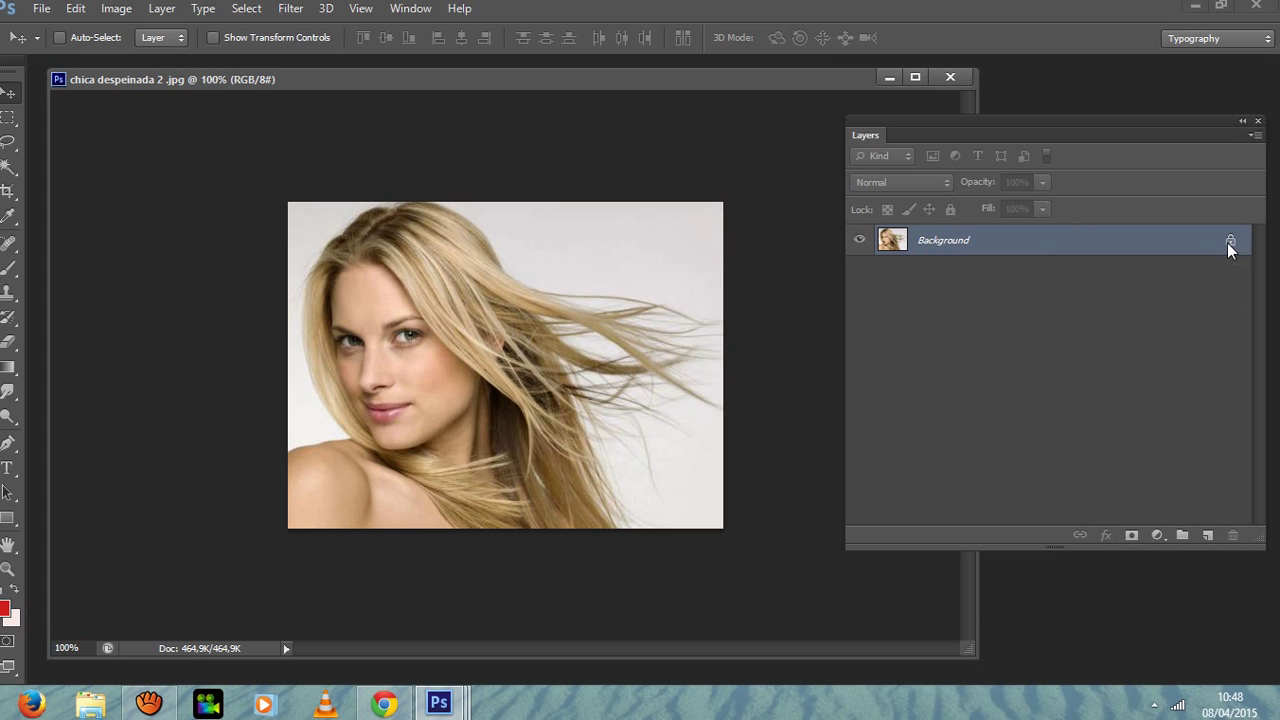
left_click_drag(1233, 243, 1234, 536)
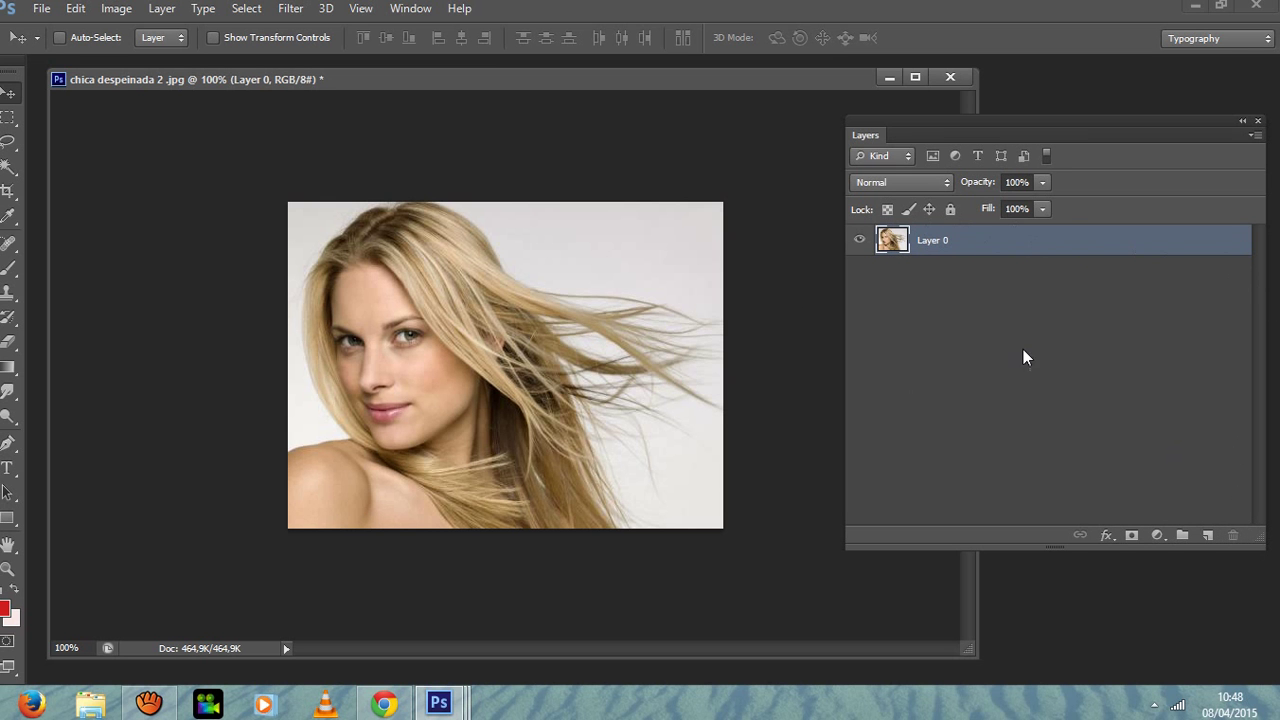
left_click_drag(403, 85, 417, 106)
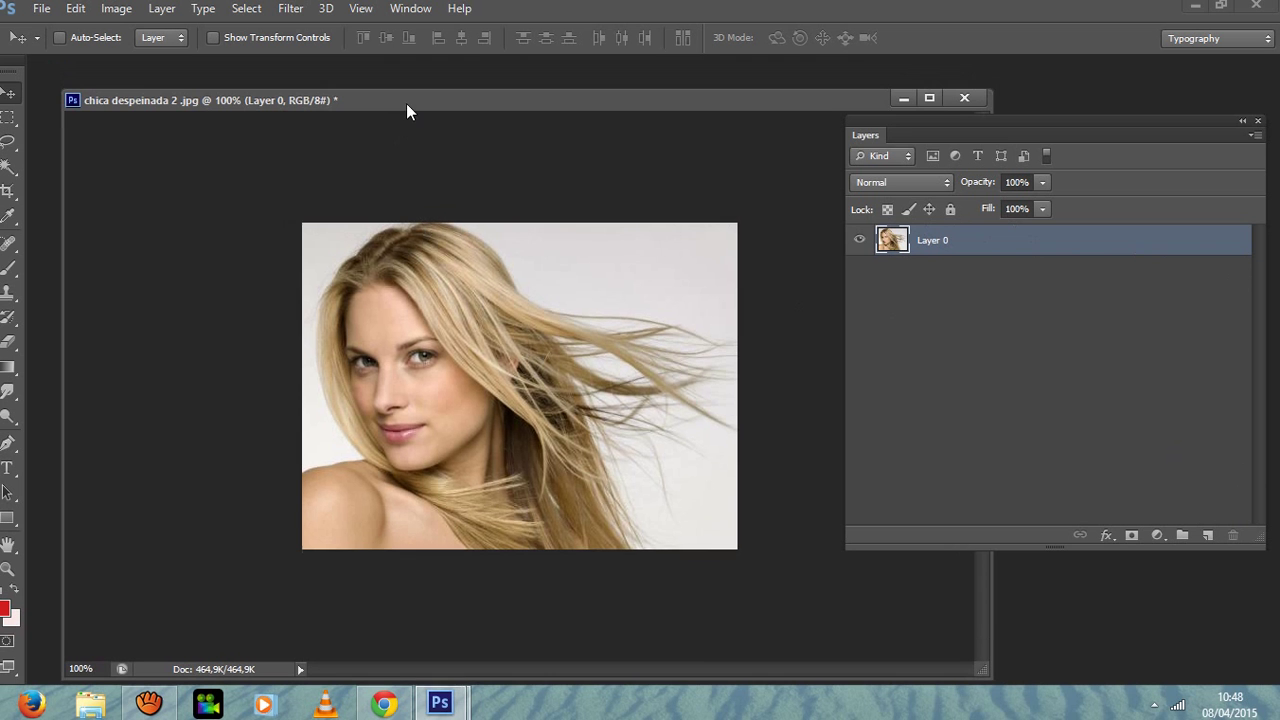
left_click_drag(948, 130, 993, 154)
left_click_drag(501, 100, 471, 71)
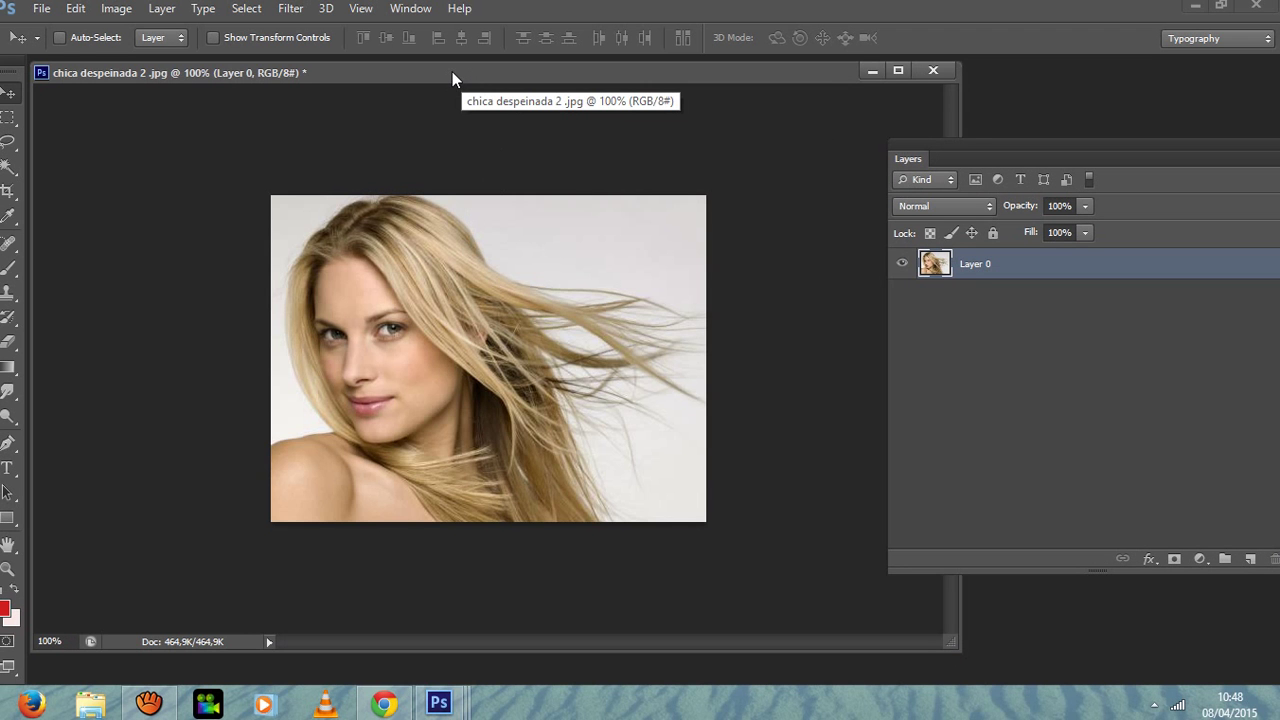
left_click_drag(452, 71, 481, 73)
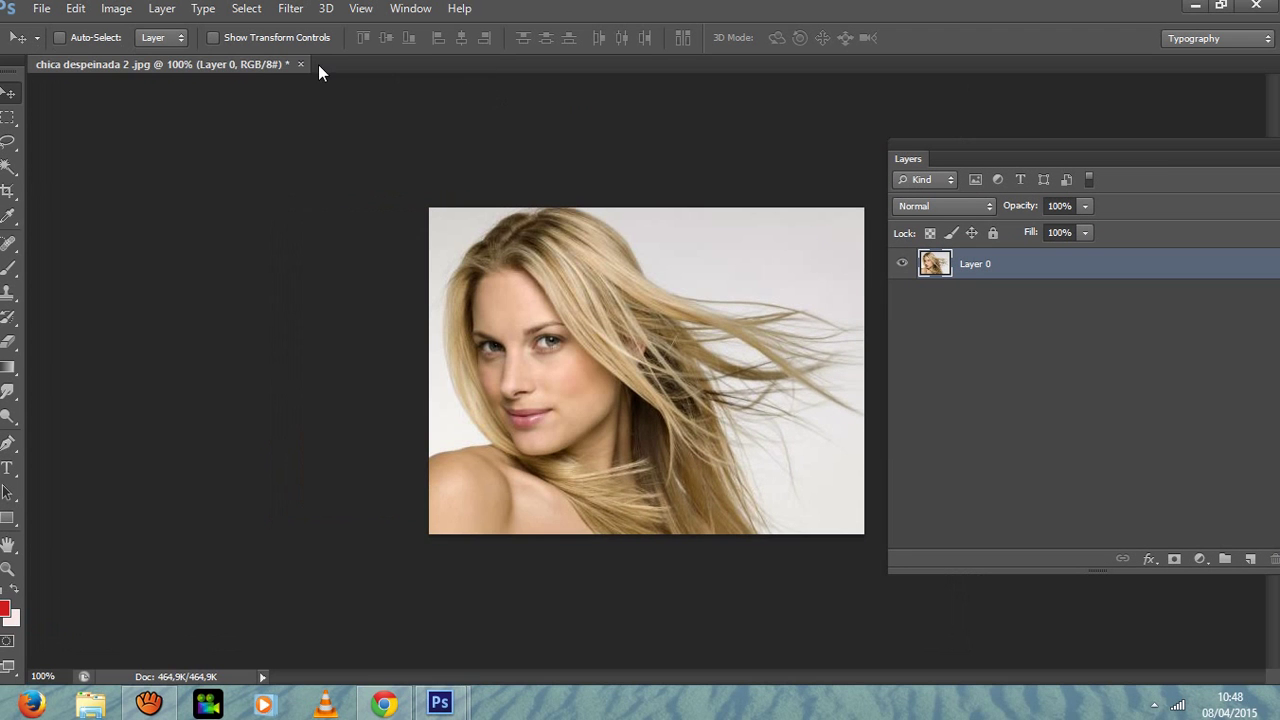
left_click_drag(267, 64, 437, 82)
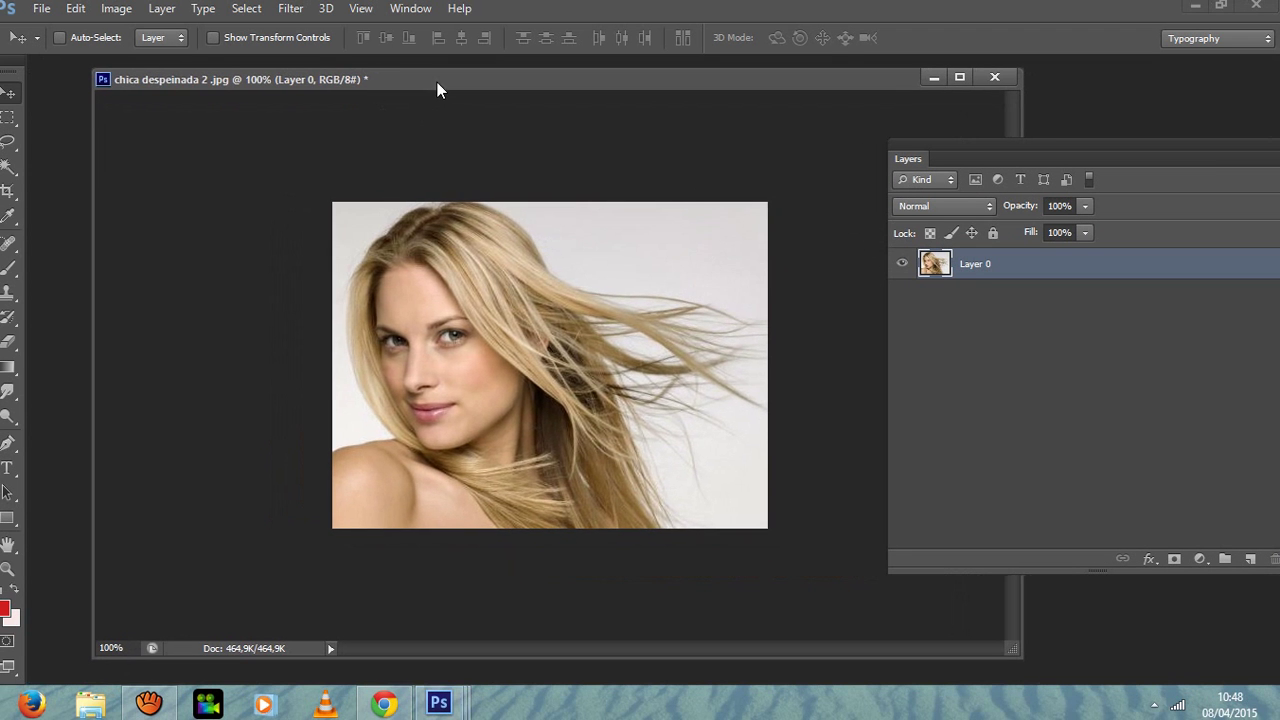
- Duplicate the image as a new document named "feliz cumple profe" followed by the teacher's first name
right_click(421, 80)
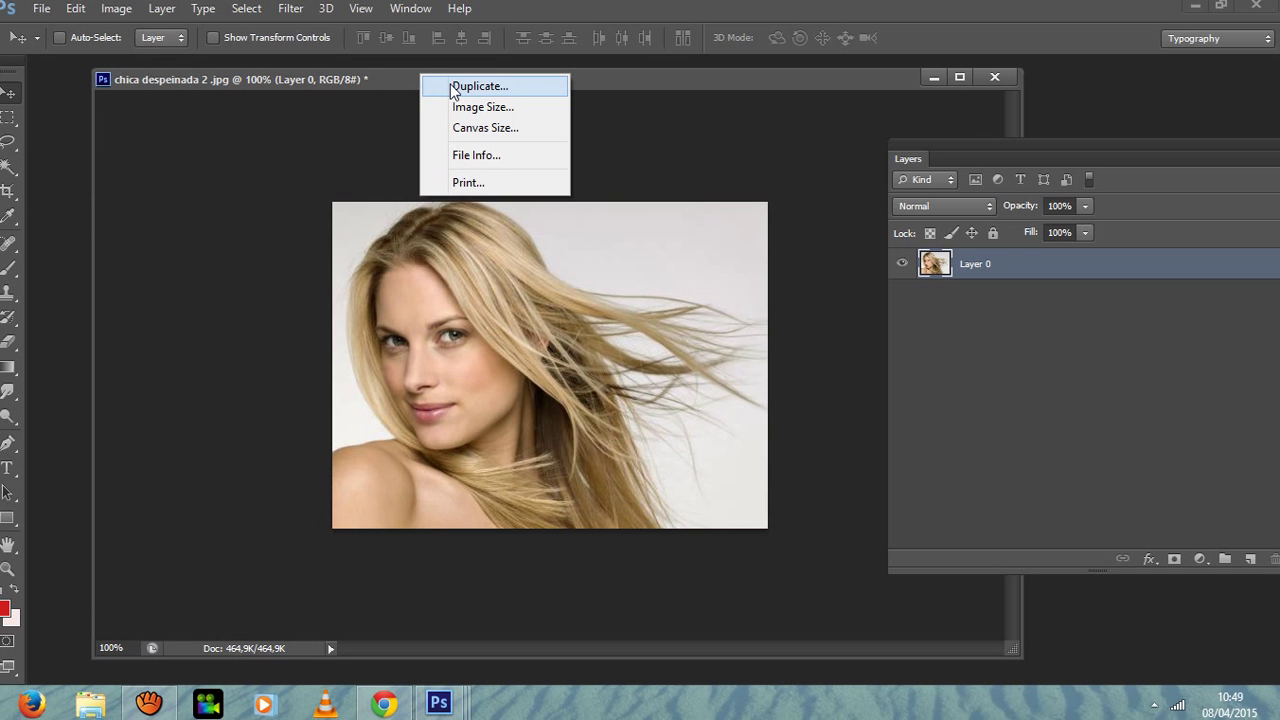
left_click(454, 88)
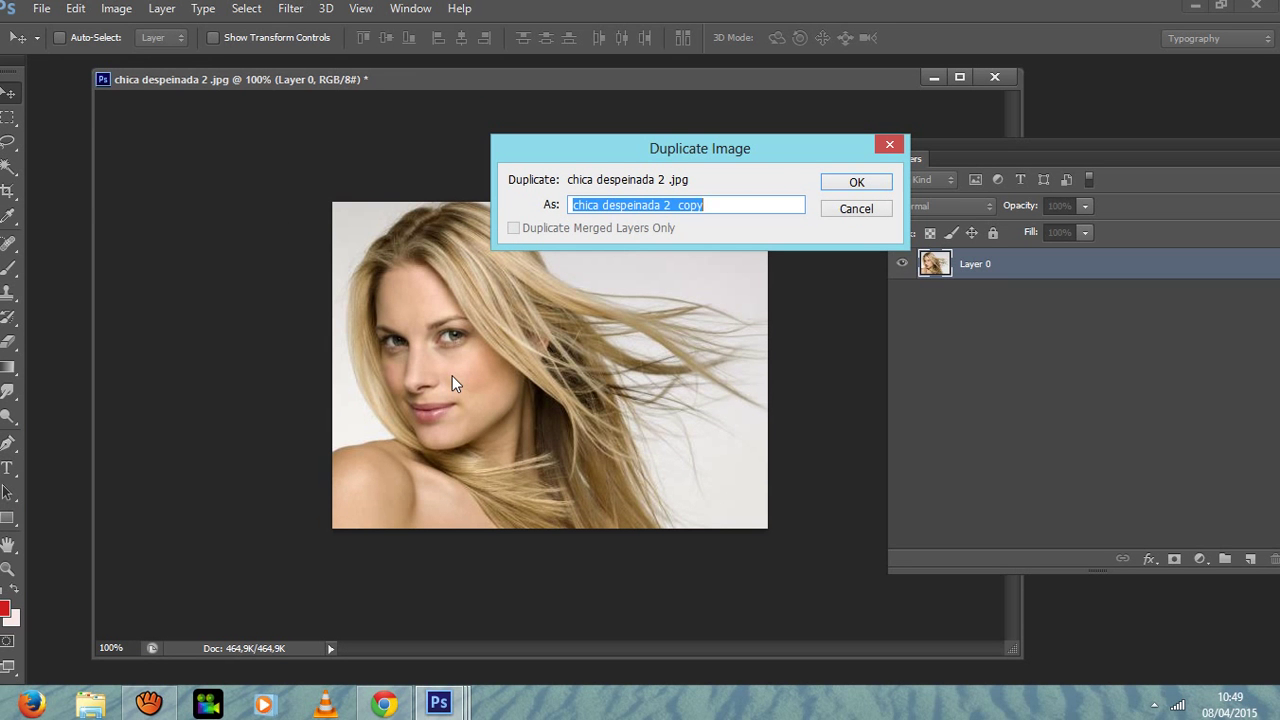
type("feliz ")
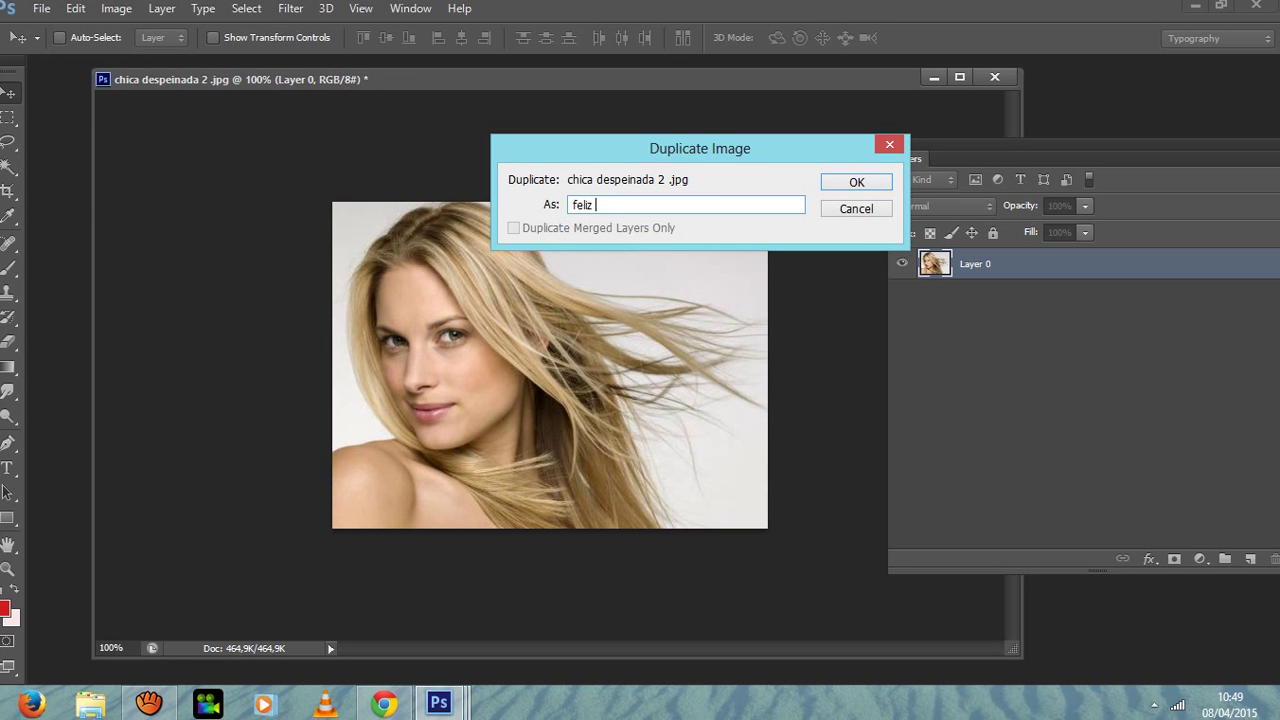
type("cumple profe sergio")
left_click(857, 182)
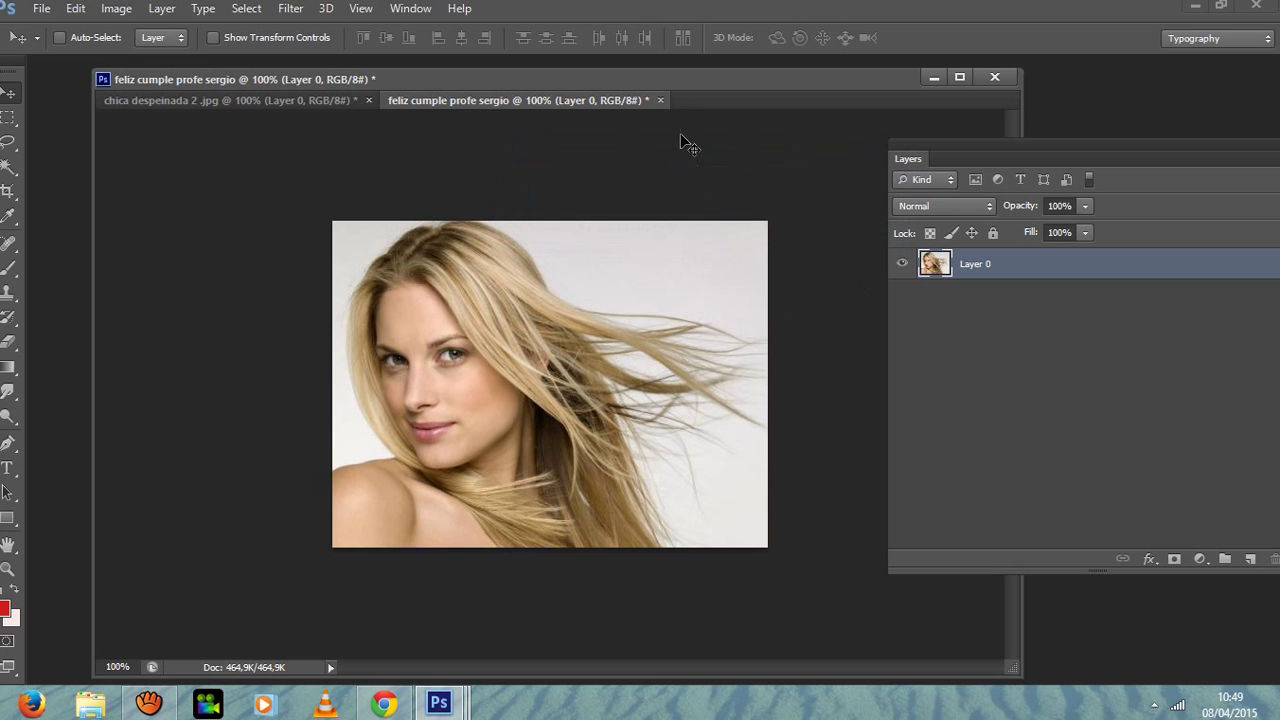
- Separate the duplicate image into its own floating window and bring "chica despeinada 2 .jpg" to the front
left_click_drag(685, 88, 700, 131)
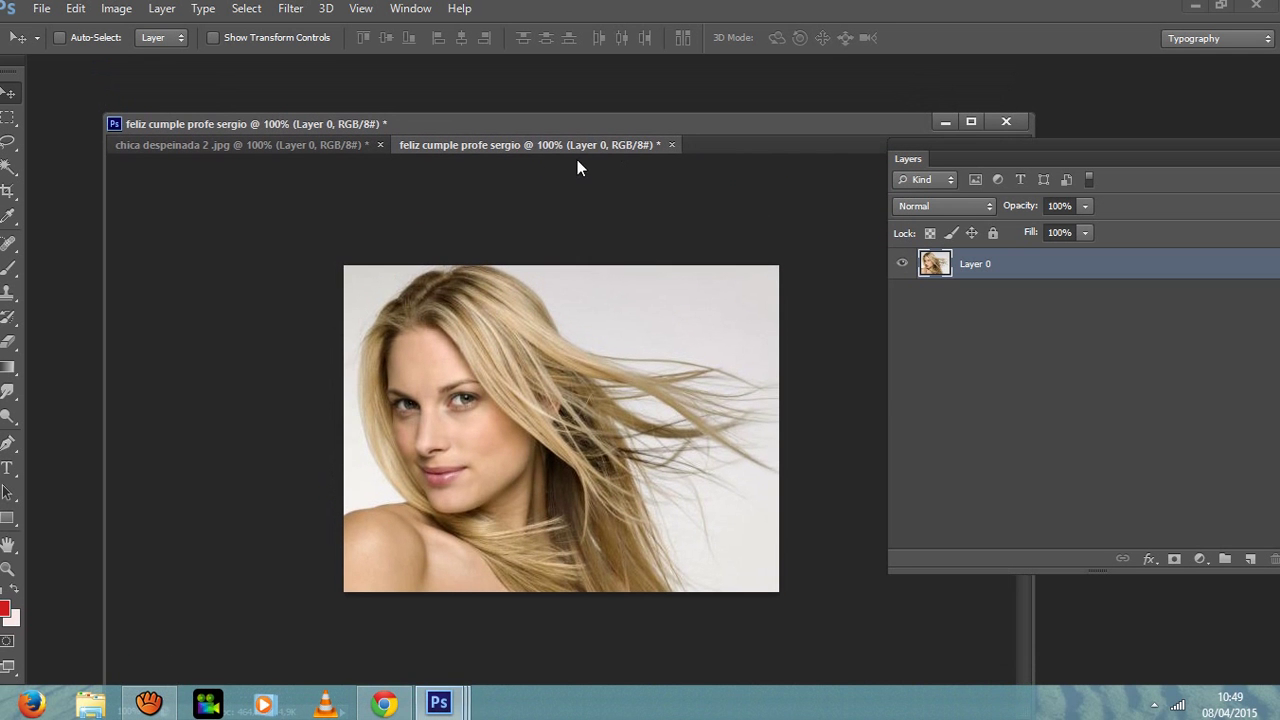
left_click_drag(502, 142, 521, 104)
left_click(303, 125)
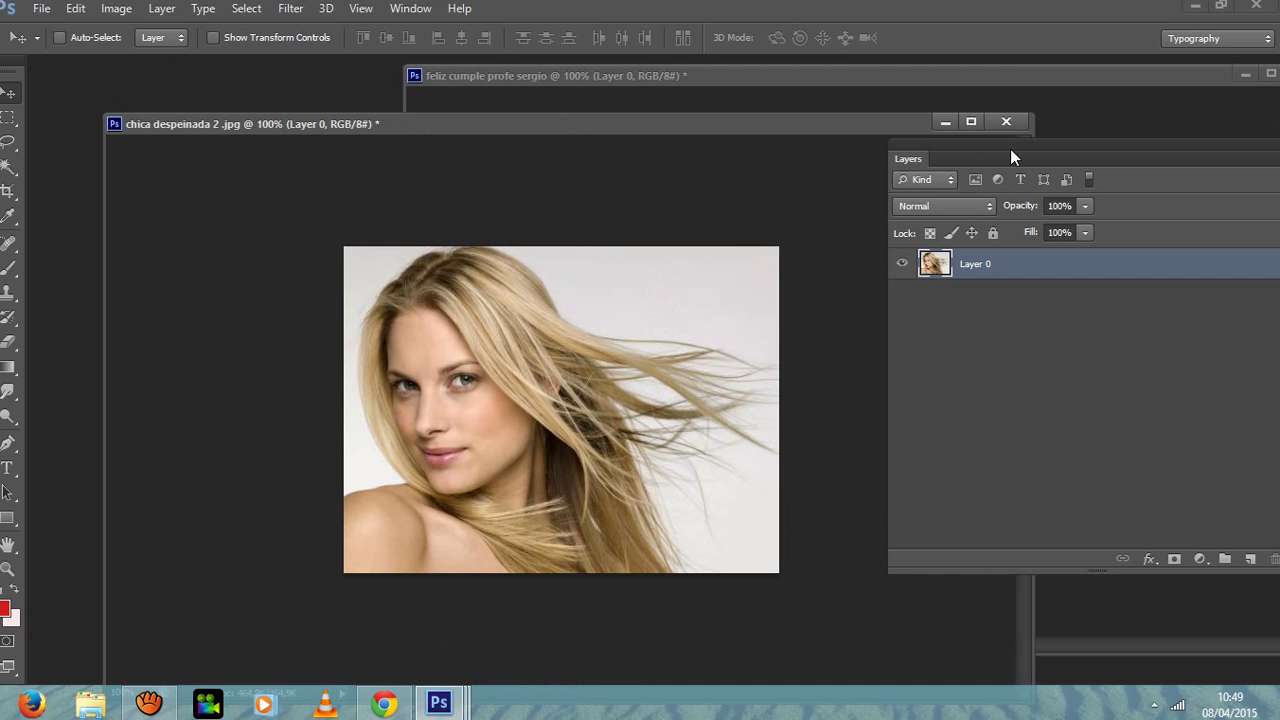
- Close "chica despeinada 2 .jpg" without saving and arrange the duplicate's window alongside the Layers panel
left_click_drag(1013, 152, 977, 262)
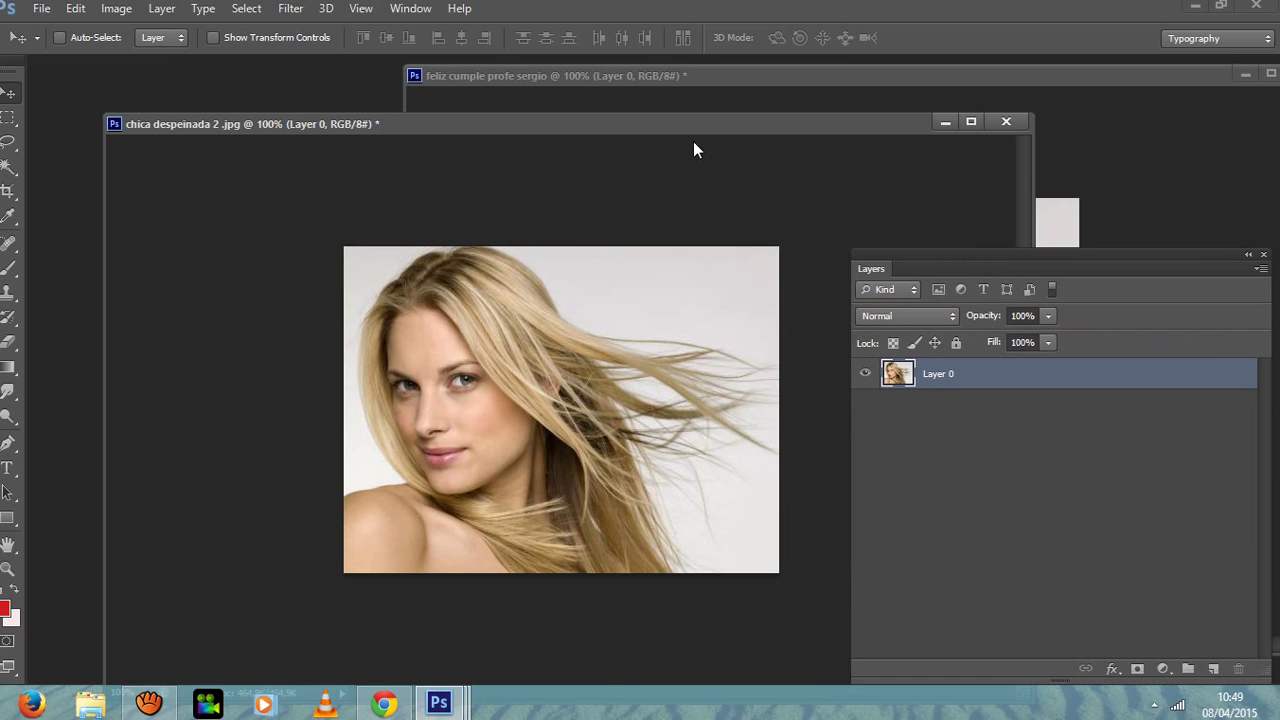
left_click_drag(697, 125, 652, 127)
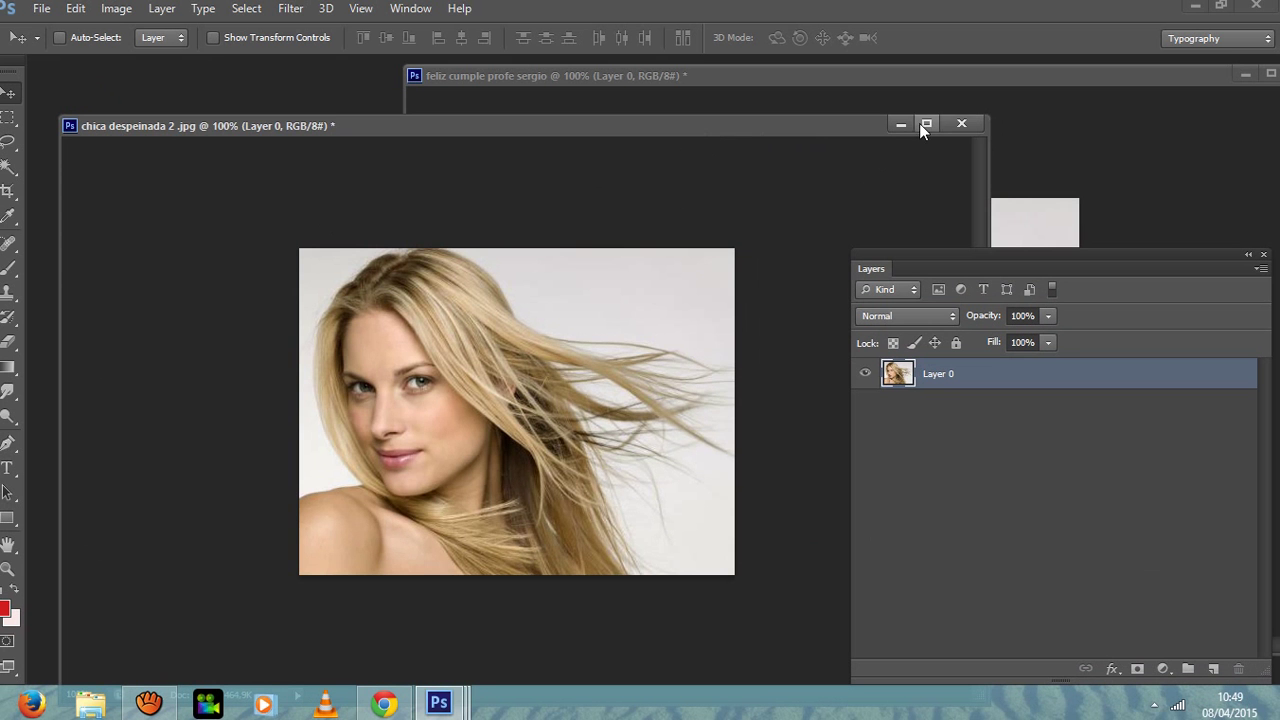
left_click(972, 121)
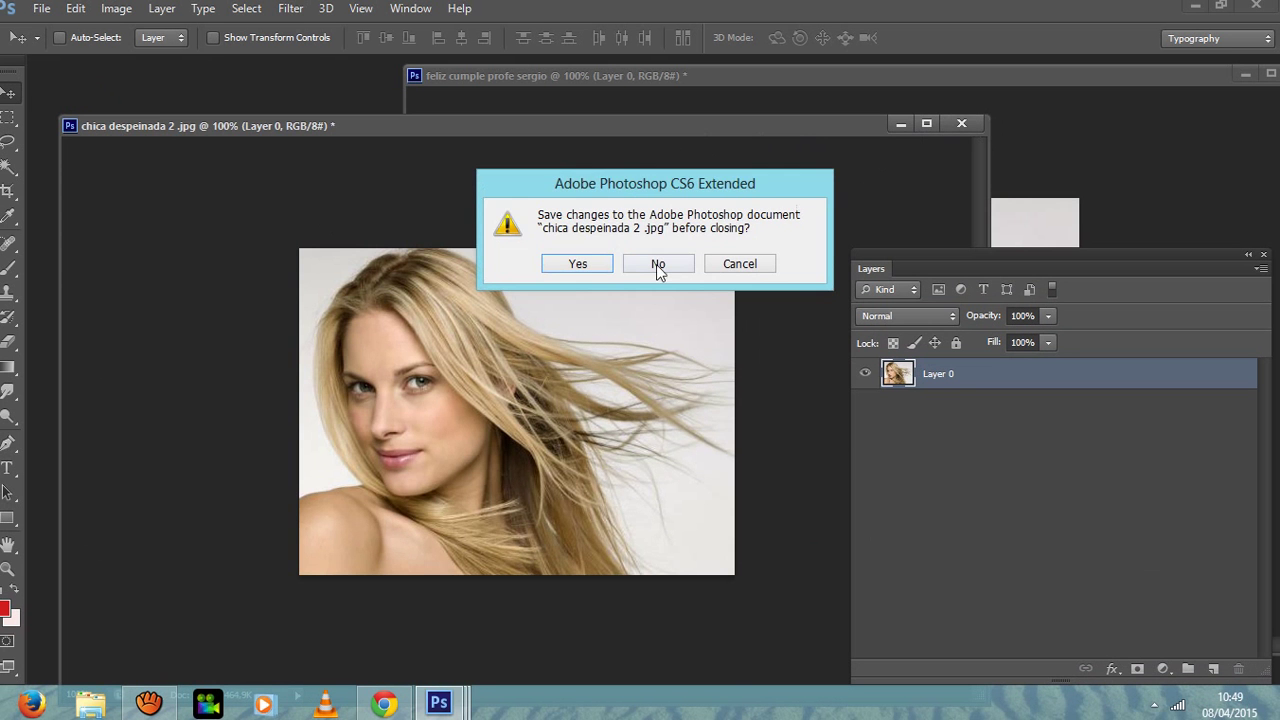
left_click(656, 264)
left_click_drag(543, 78, 406, 110)
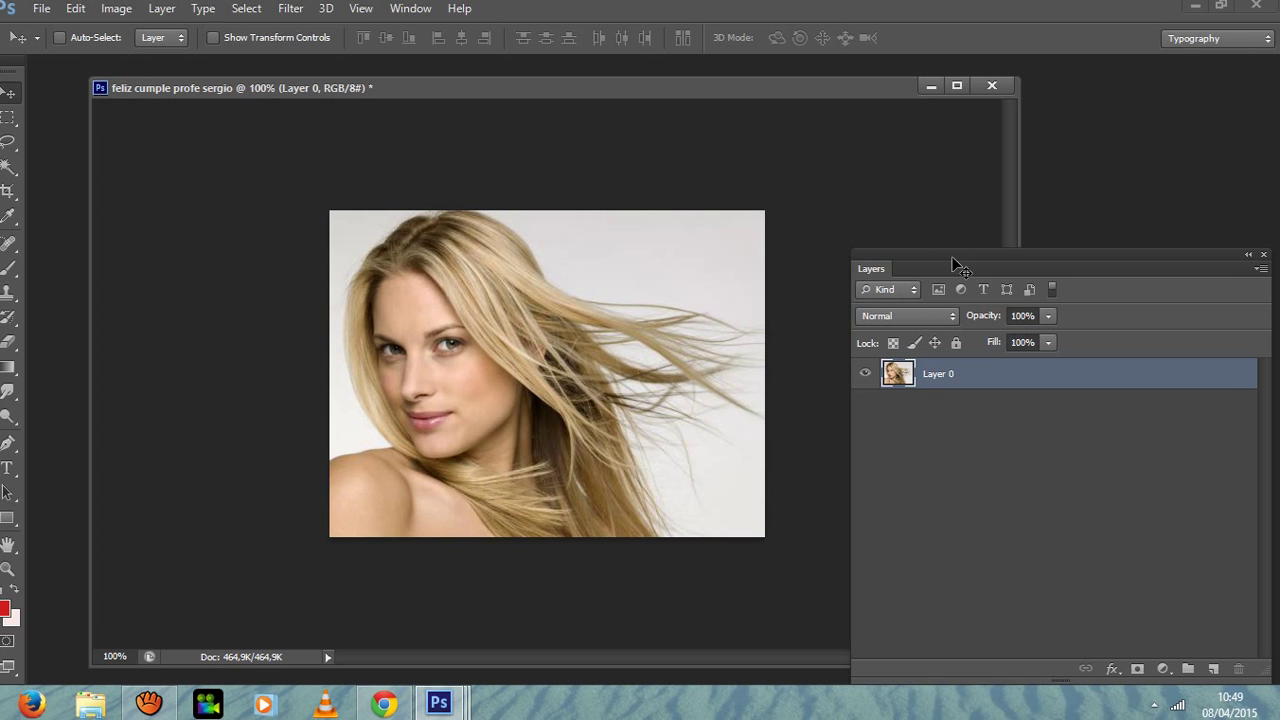
left_click_drag(949, 252, 932, 165)
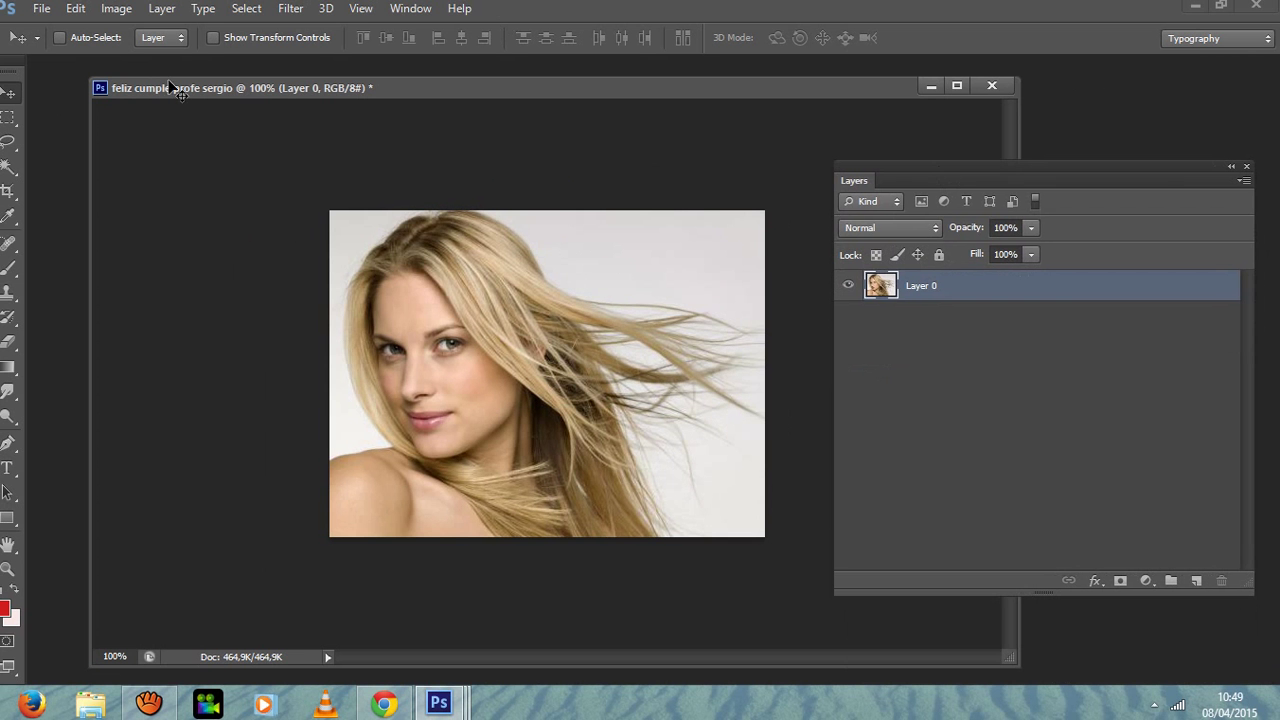
left_click(8, 321)
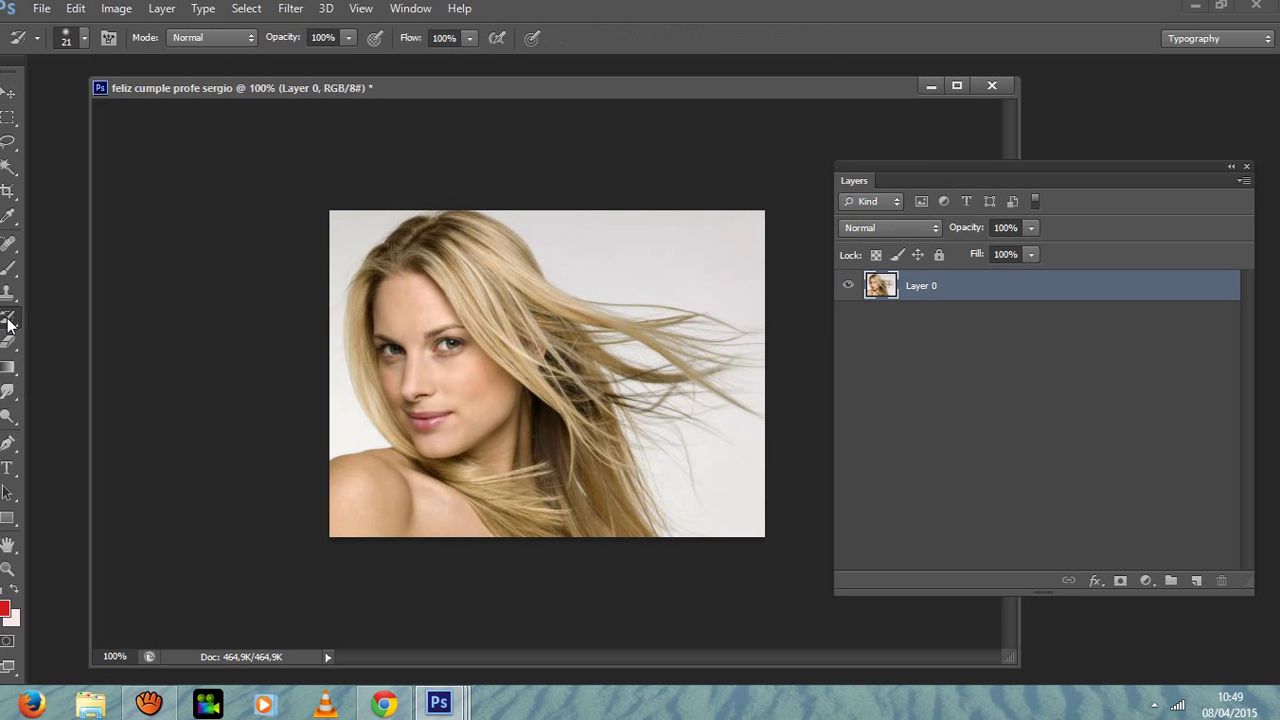
left_click(85, 40)
left_click(410, 8)
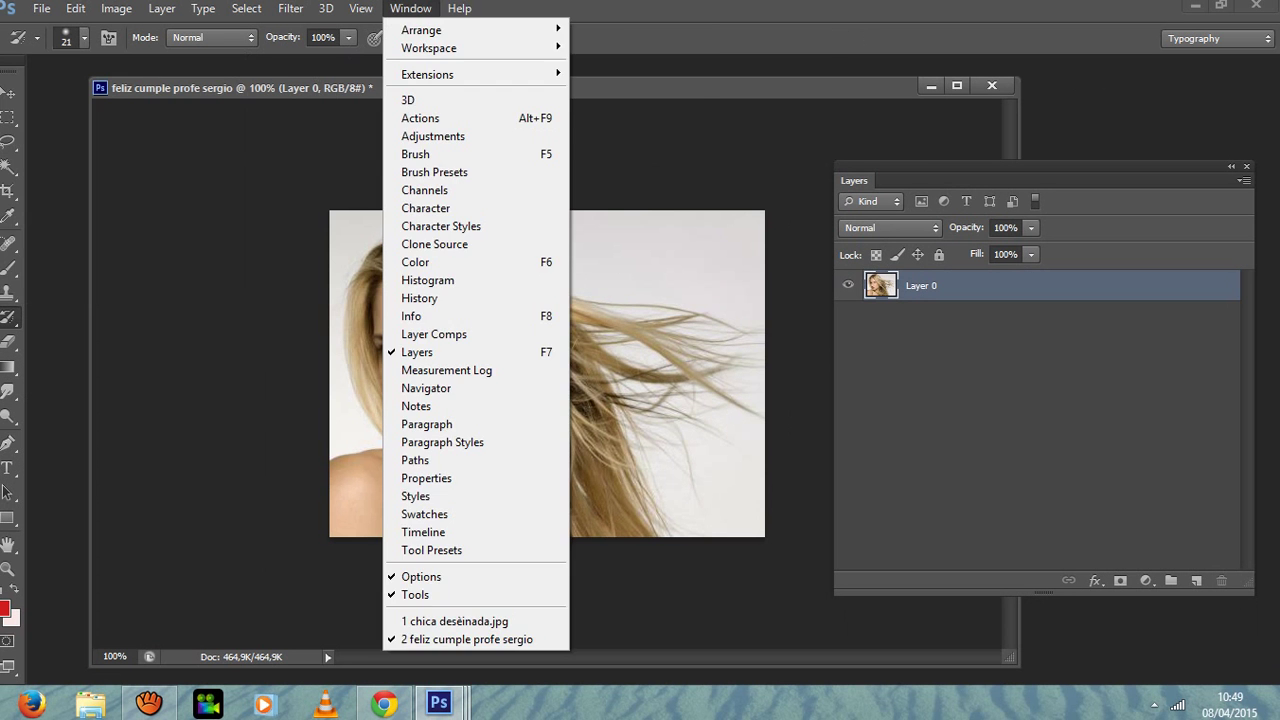
mouse_move(459, 8)
key("Escape")
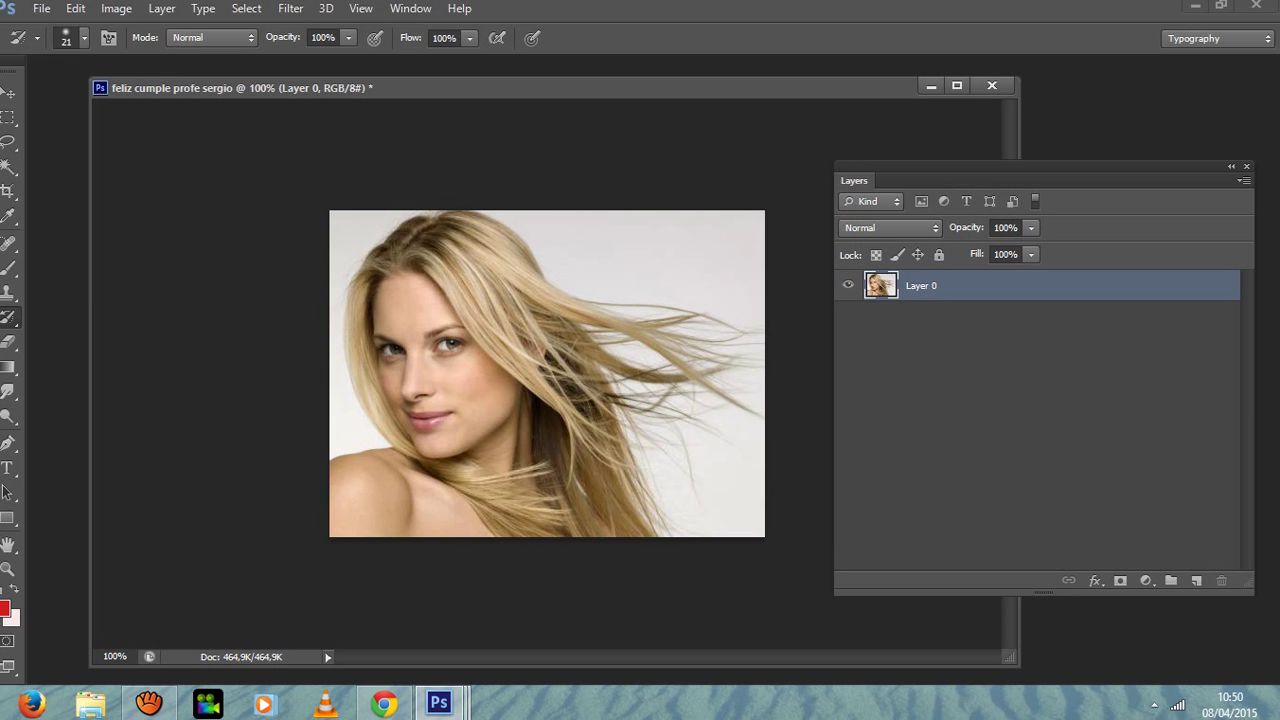
left_click(84, 38)
left_click_drag(39, 98, 61, 93)
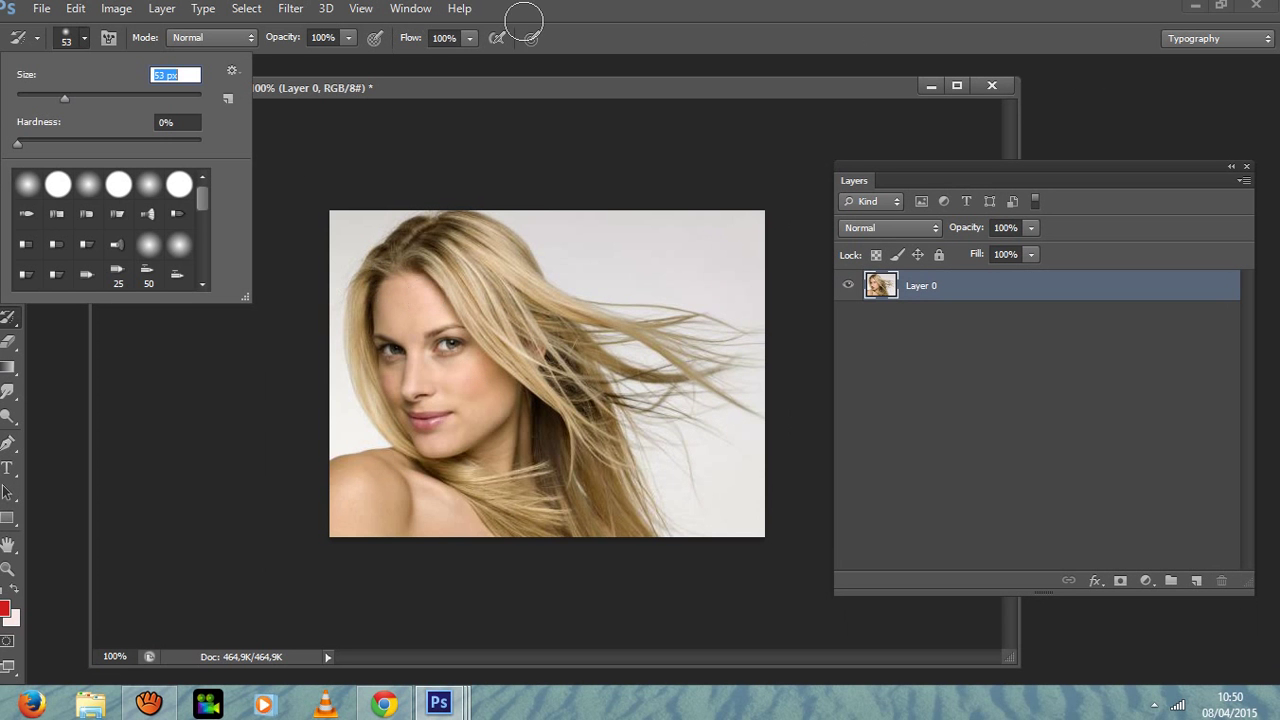
left_click(223, 229)
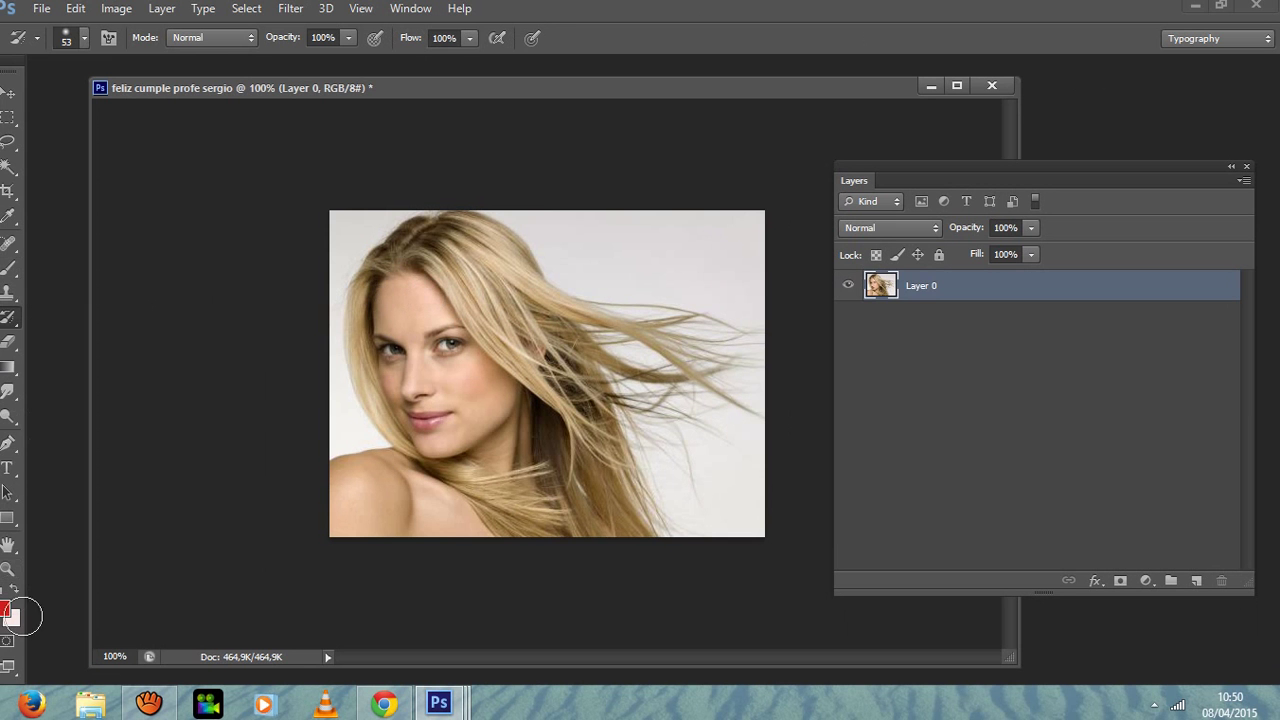
left_click(9, 644)
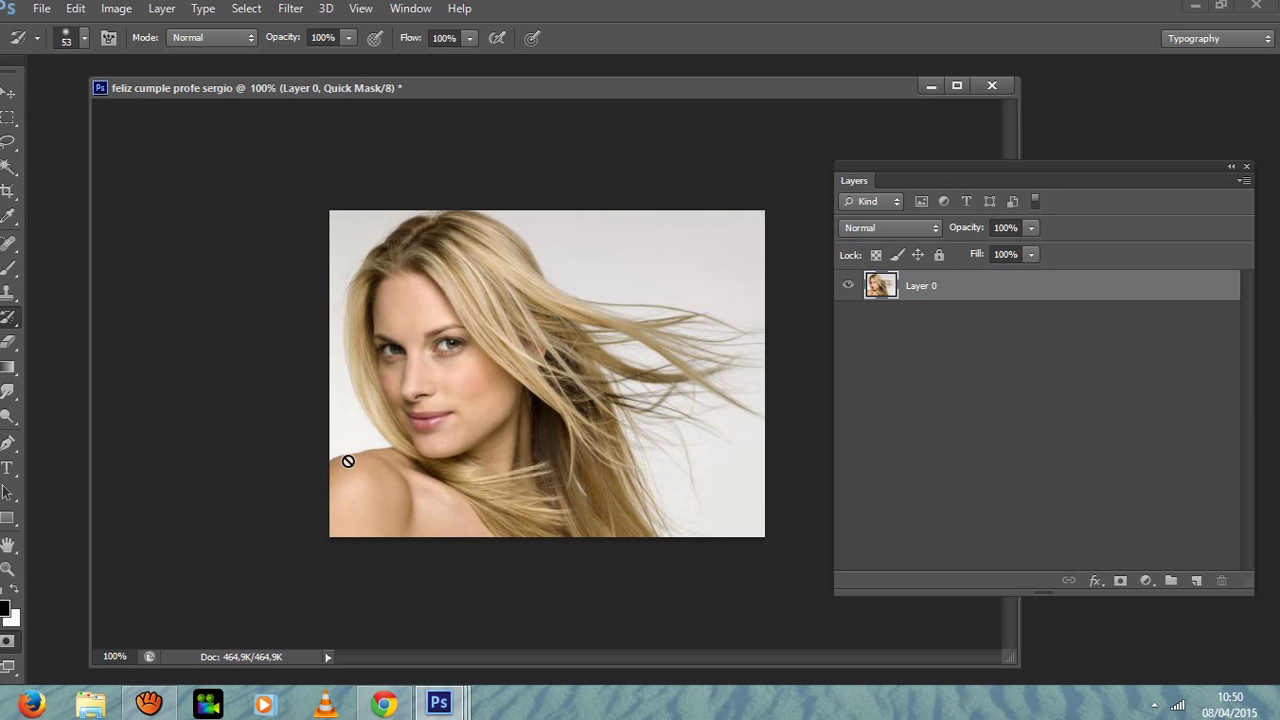
left_click(9, 319)
left_click(9, 644)
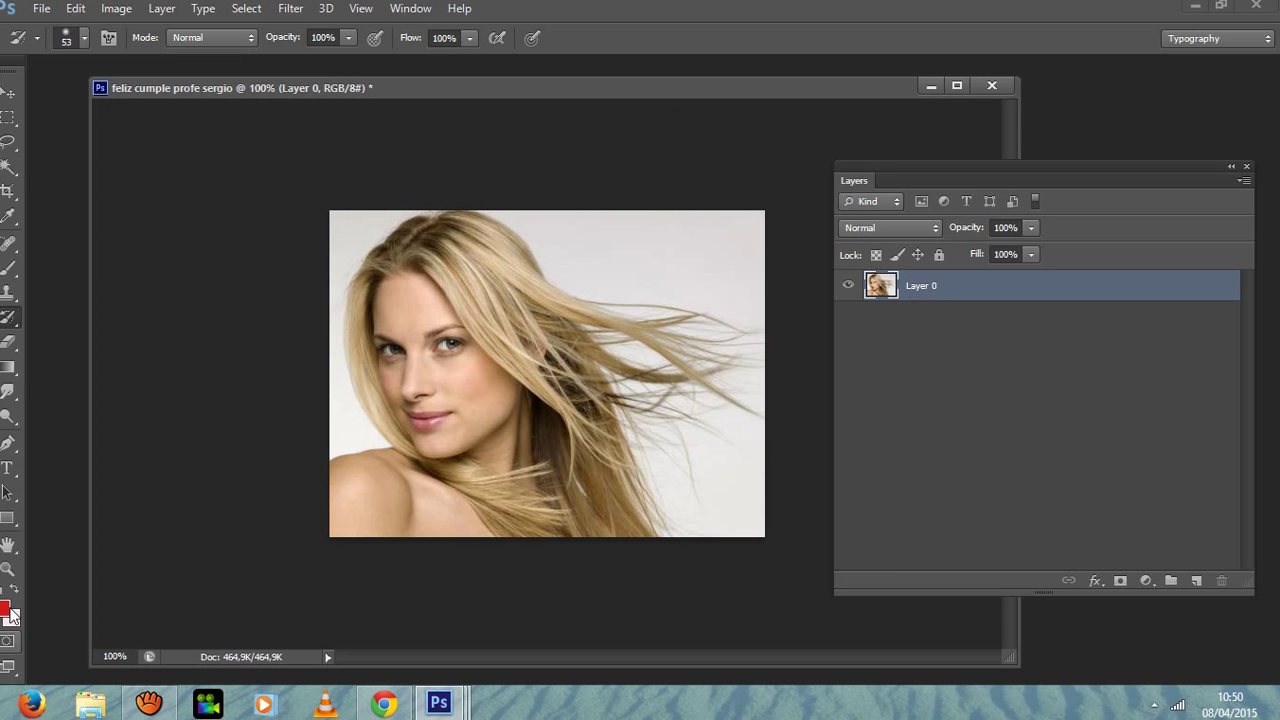
- Paint a Quick Mask over the woman's face, shoulders and all her hair with a 30 px brush, and convert it to a selection
left_click(9, 270)
left_click(8, 643)
mouse_move(335, 470)
left_mouse_down()
mouse_move(394, 452)
mouse_move(363, 386)
mouse_move(362, 280)
mouse_move(408, 228)
mouse_move(461, 223)
mouse_move(541, 274)
mouse_move(575, 317)
mouse_move(673, 322)
mouse_move(763, 351)
mouse_move(740, 344)
mouse_move(730, 359)
mouse_move(755, 369)
mouse_move(694, 372)
mouse_move(763, 412)
mouse_move(692, 389)
mouse_move(715, 406)
mouse_move(683, 409)
mouse_move(699, 425)
mouse_move(636, 398)
mouse_move(672, 413)
mouse_move(694, 457)
mouse_move(622, 415)
mouse_move(651, 480)
mouse_move(650, 530)
mouse_move(346, 523)
mouse_move(336, 488)
mouse_move(410, 465)
mouse_move(386, 360)
mouse_move(386, 278)
mouse_move(422, 253)
mouse_move(480, 258)
mouse_move(629, 342)
mouse_move(702, 366)
mouse_move(672, 392)
mouse_move(669, 372)
mouse_move(628, 412)
mouse_move(630, 365)
mouse_move(630, 525)
mouse_move(374, 503)
mouse_move(420, 418)
mouse_move(408, 365)
mouse_move(419, 284)
mouse_move(460, 266)
mouse_move(622, 348)
mouse_move(605, 500)
mouse_move(470, 488)
mouse_move(420, 478)
mouse_move(430, 323)
mouse_move(472, 284)
mouse_move(578, 342)
mouse_move(604, 455)
mouse_move(568, 491)
left_mouse_up()
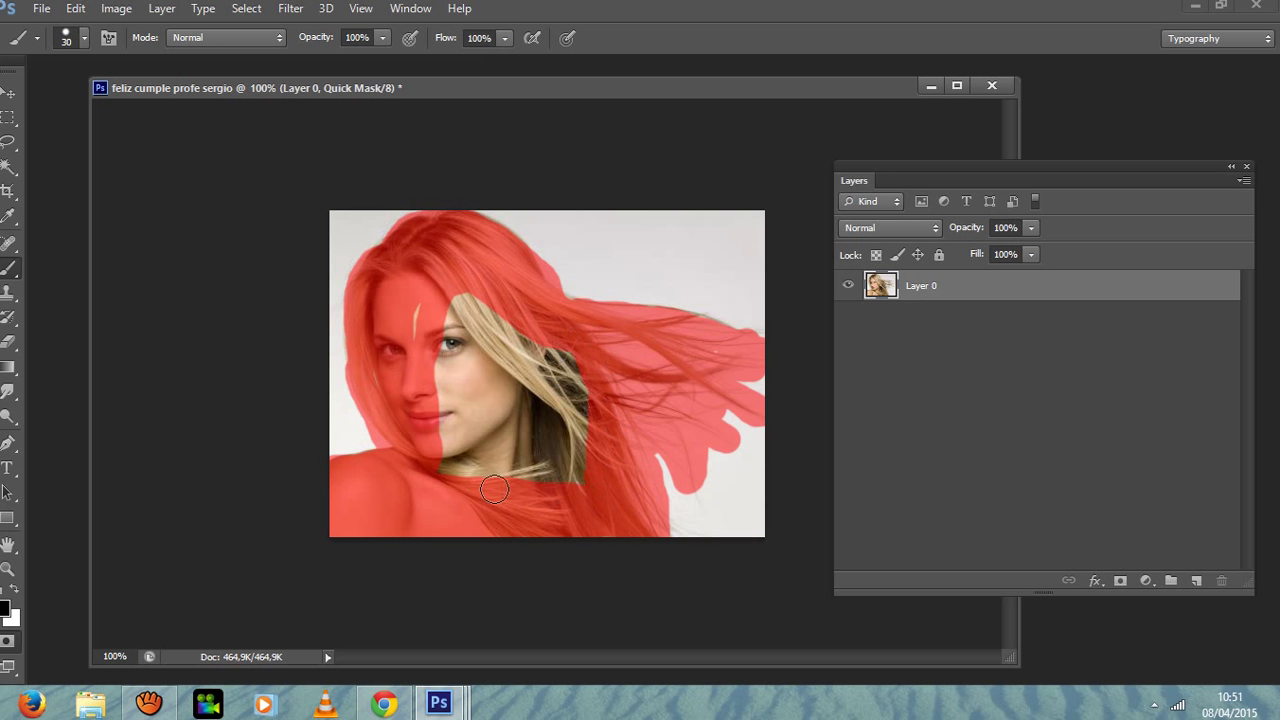
mouse_move(472, 484)
left_mouse_down()
mouse_move(428, 370)
mouse_move(445, 290)
mouse_move(581, 358)
mouse_move(600, 433)
left_mouse_up()
mouse_move(485, 455)
left_mouse_down()
mouse_move(437, 372)
mouse_move(470, 322)
mouse_move(463, 374)
mouse_move(493, 491)
left_mouse_up()
mouse_move(428, 368)
left_mouse_down()
mouse_move(515, 346)
mouse_move(473, 372)
mouse_move(551, 353)
left_mouse_up()
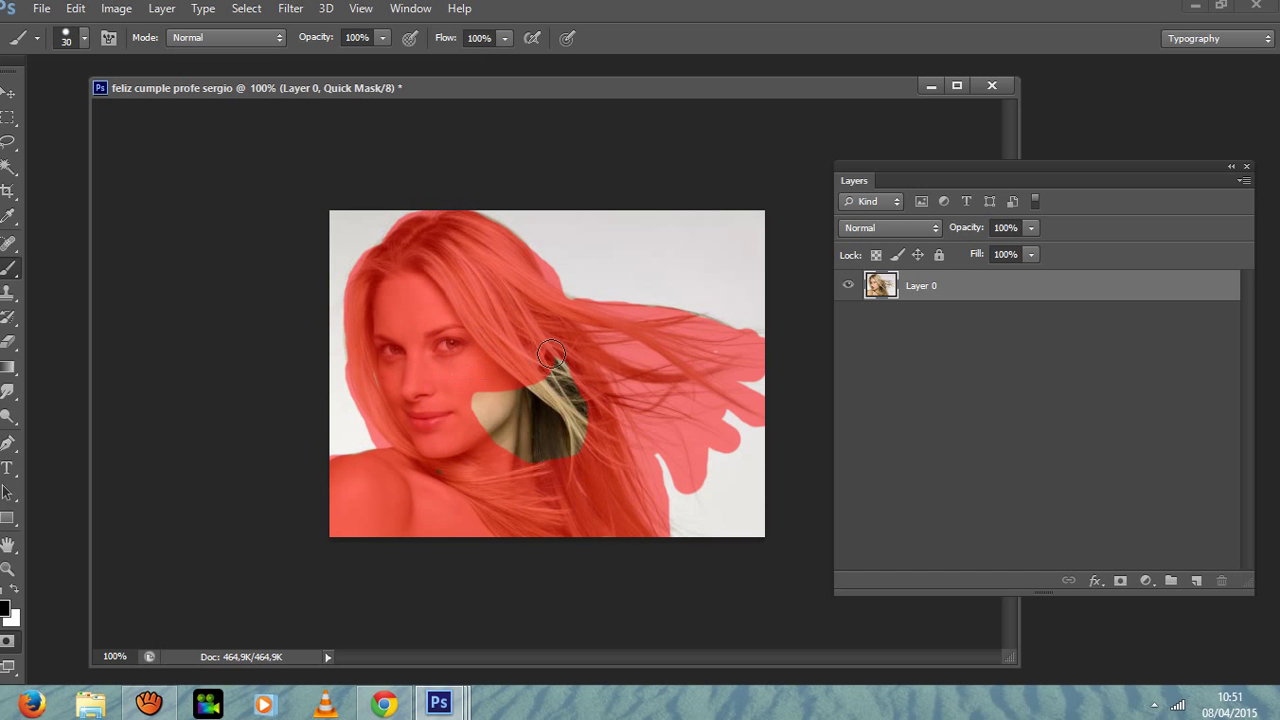
mouse_move(580, 443)
left_mouse_down()
mouse_move(496, 443)
mouse_move(466, 400)
mouse_move(554, 374)
mouse_move(559, 436)
mouse_move(493, 407)
mouse_move(570, 408)
left_mouse_up()
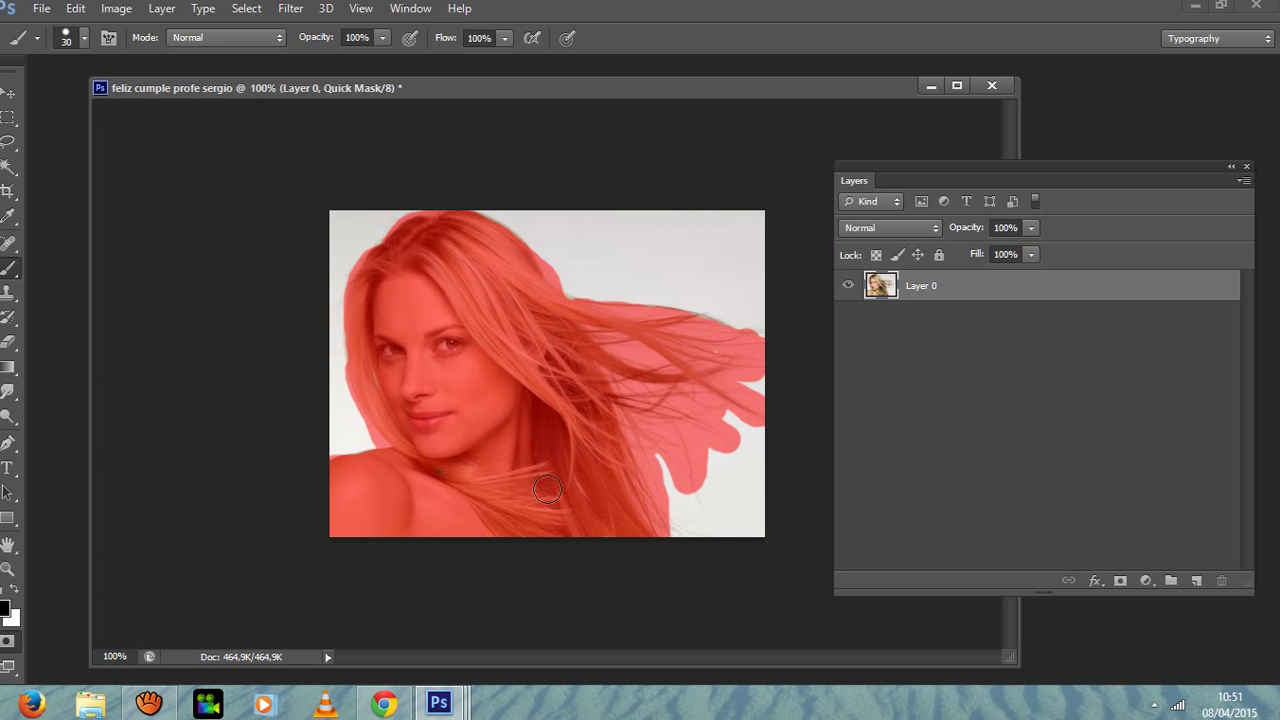
left_click_drag(546, 528, 584, 528)
left_click(7, 643)
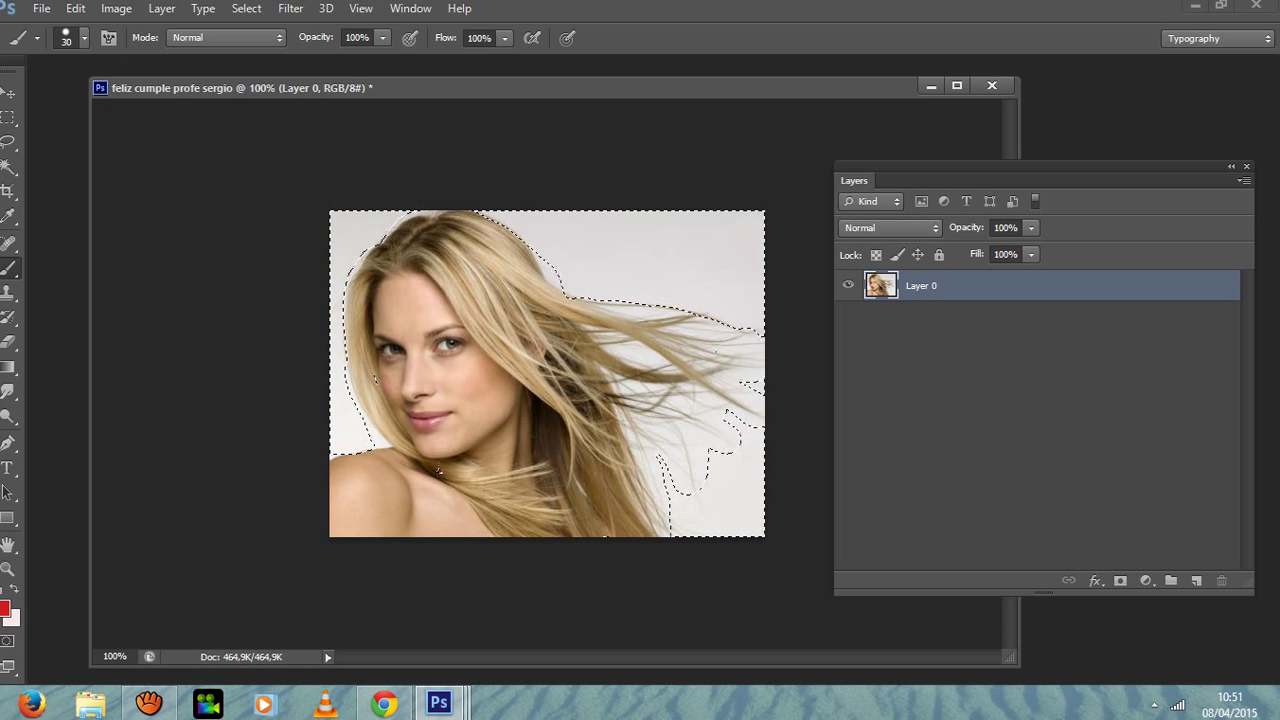
- Compare the Quick Mask overlay with the selection outline around the woman
left_click(7, 642)
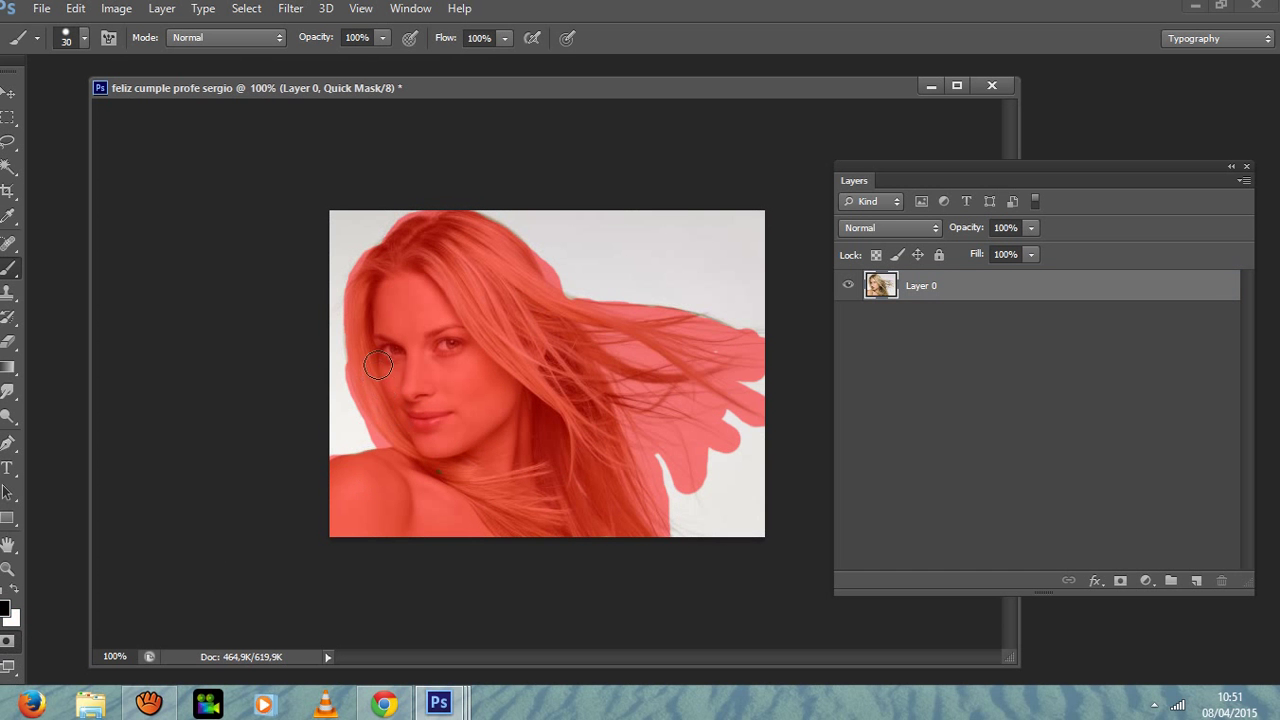
left_click(7, 643)
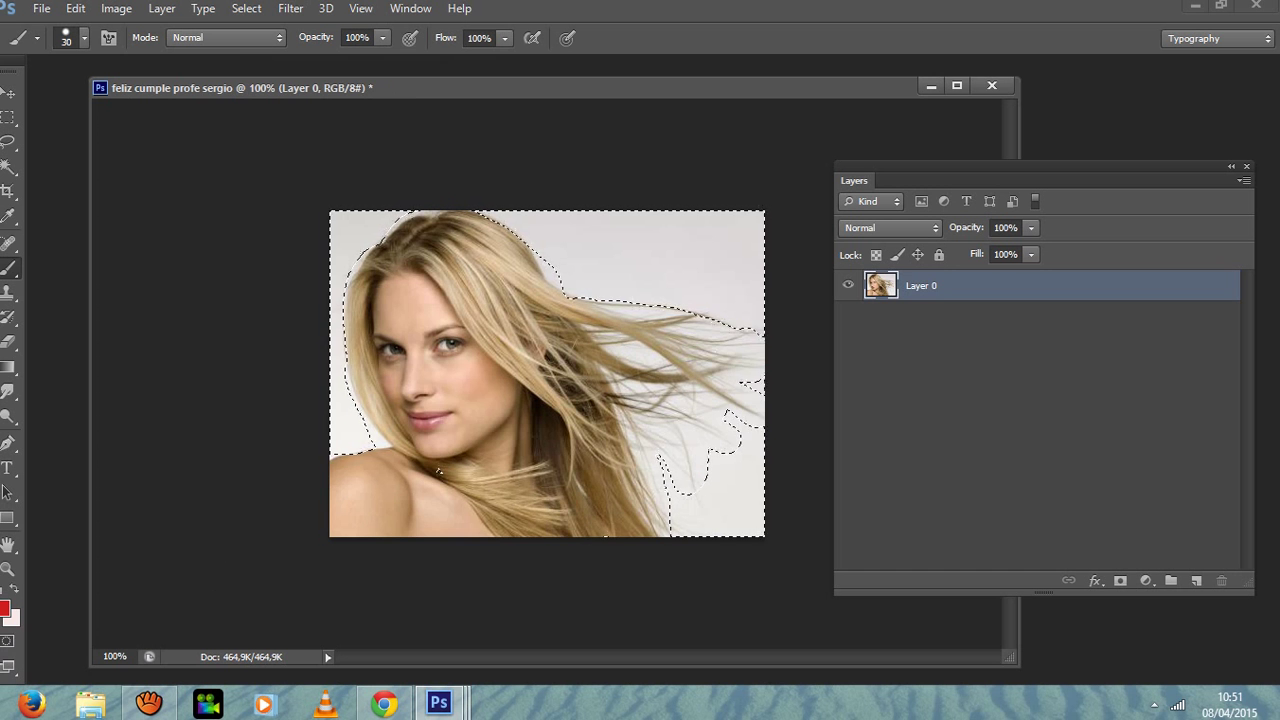
key("q")
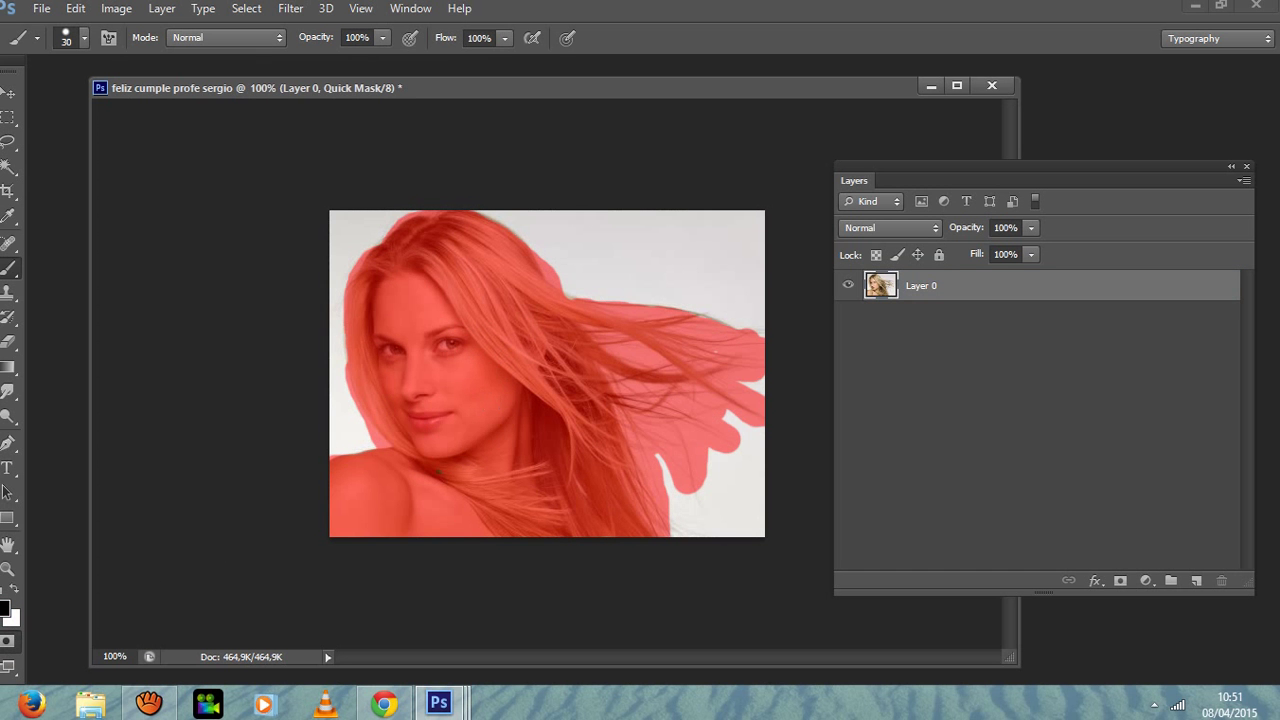
left_click(8, 641)
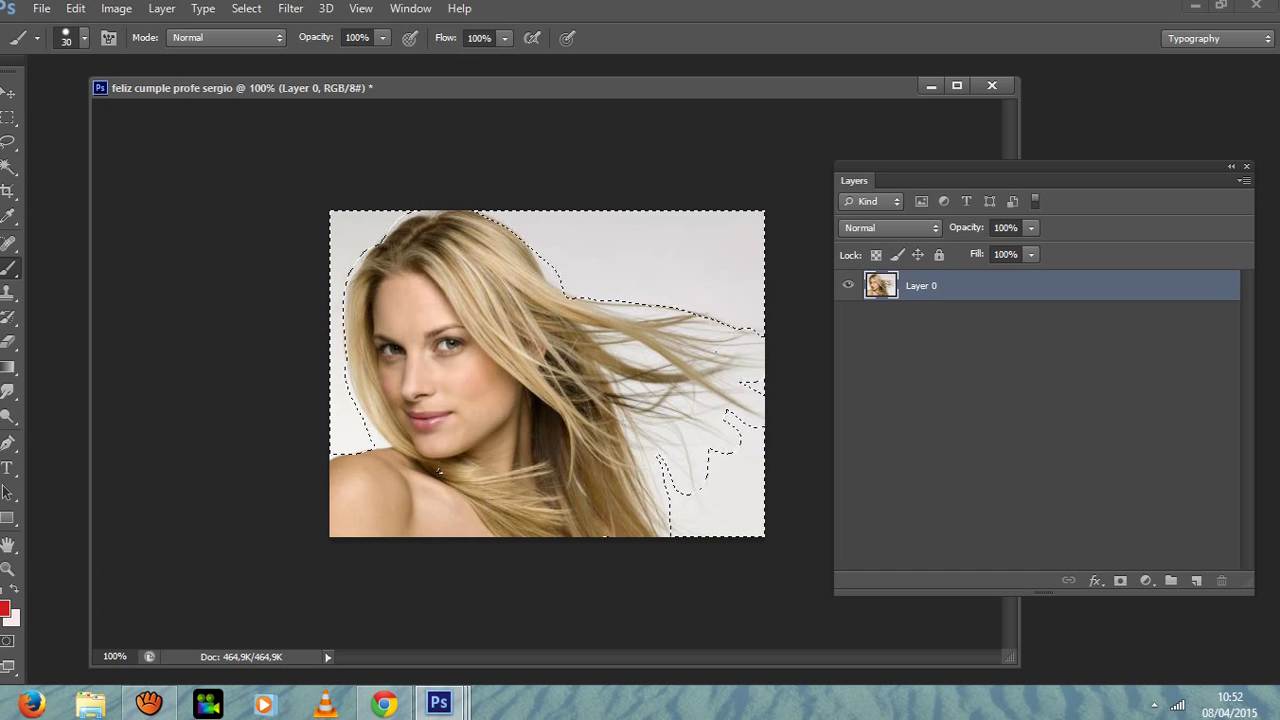
key("q")
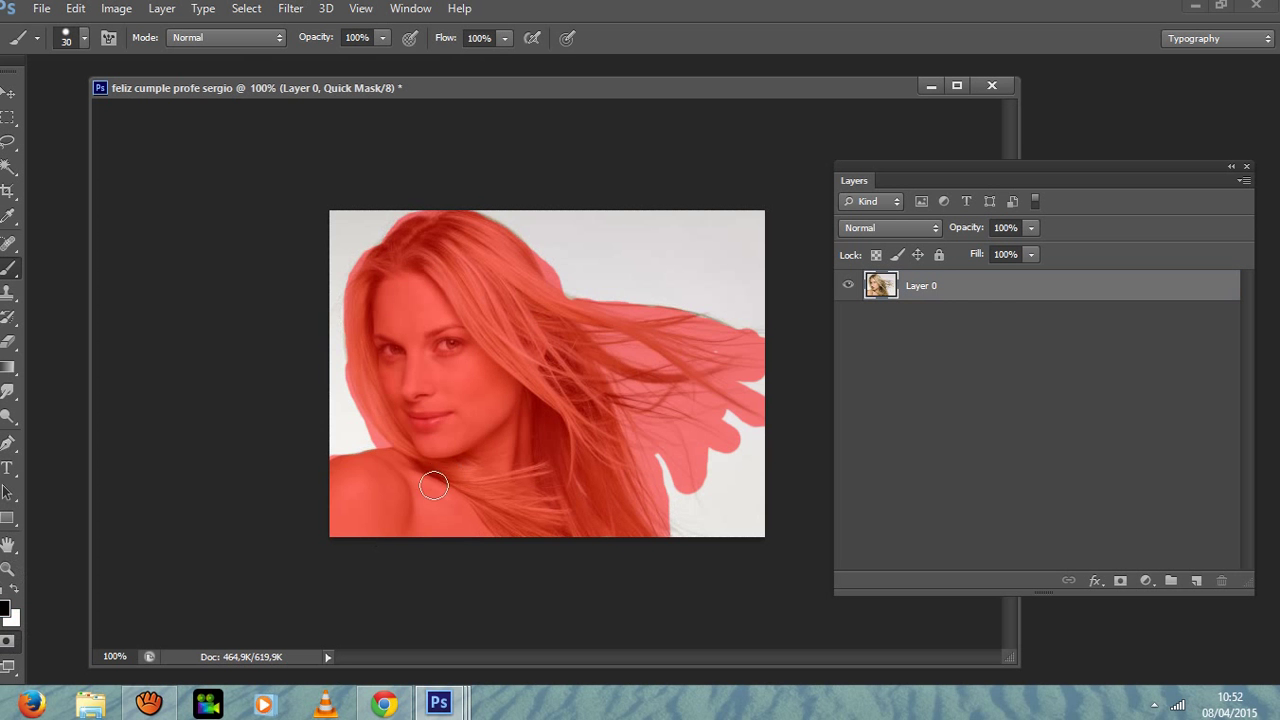
left_click(9, 640)
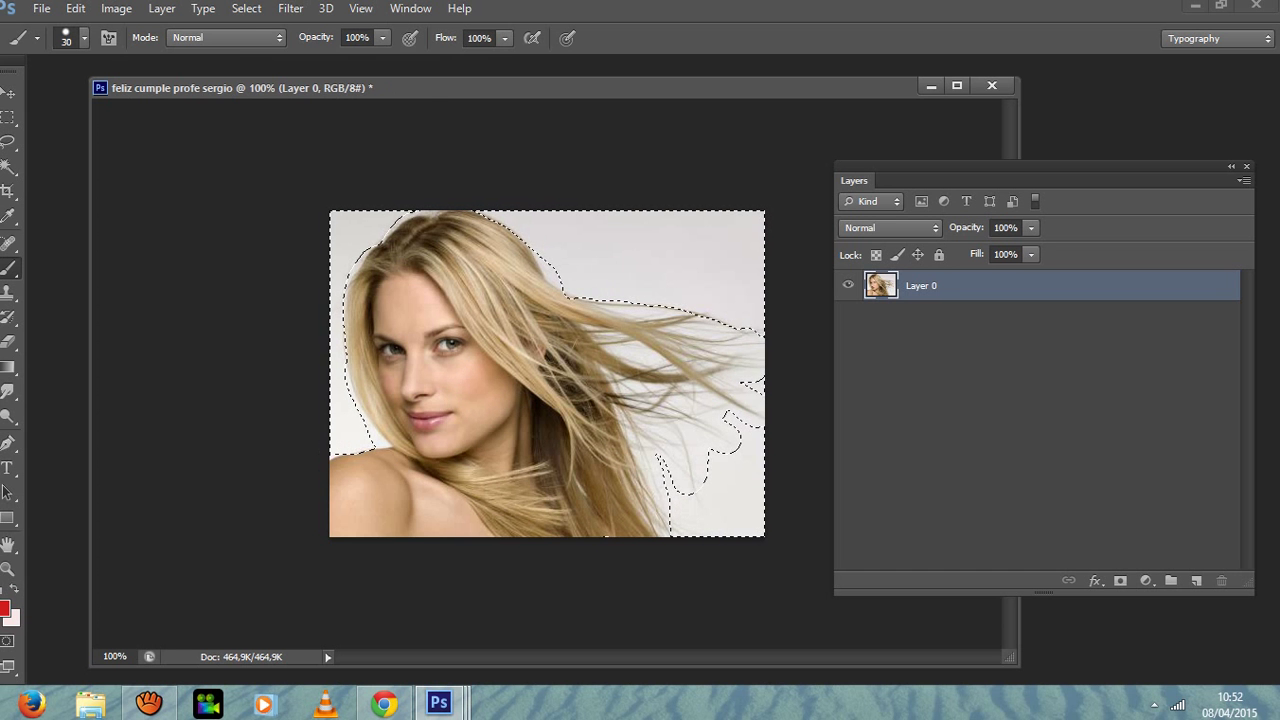
- Invert the selection to select the woman instead of the background, and open it in Refine Edge
left_click(250, 9)
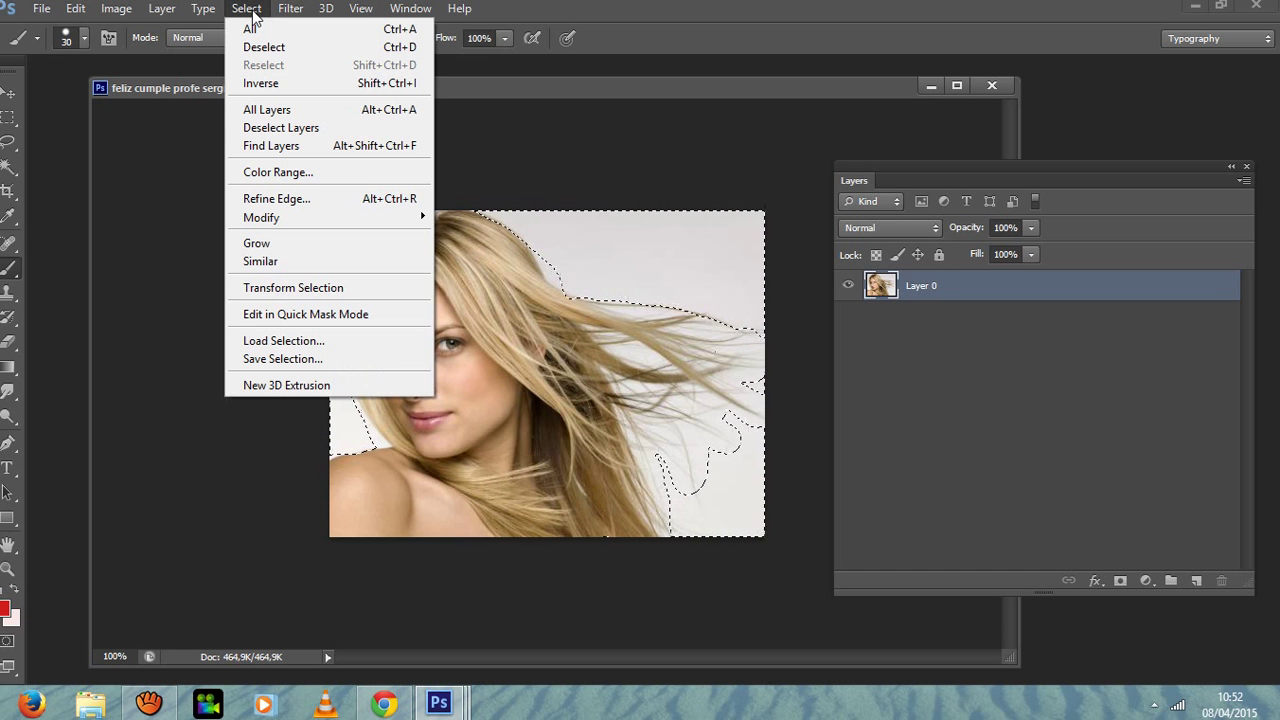
left_click(267, 86)
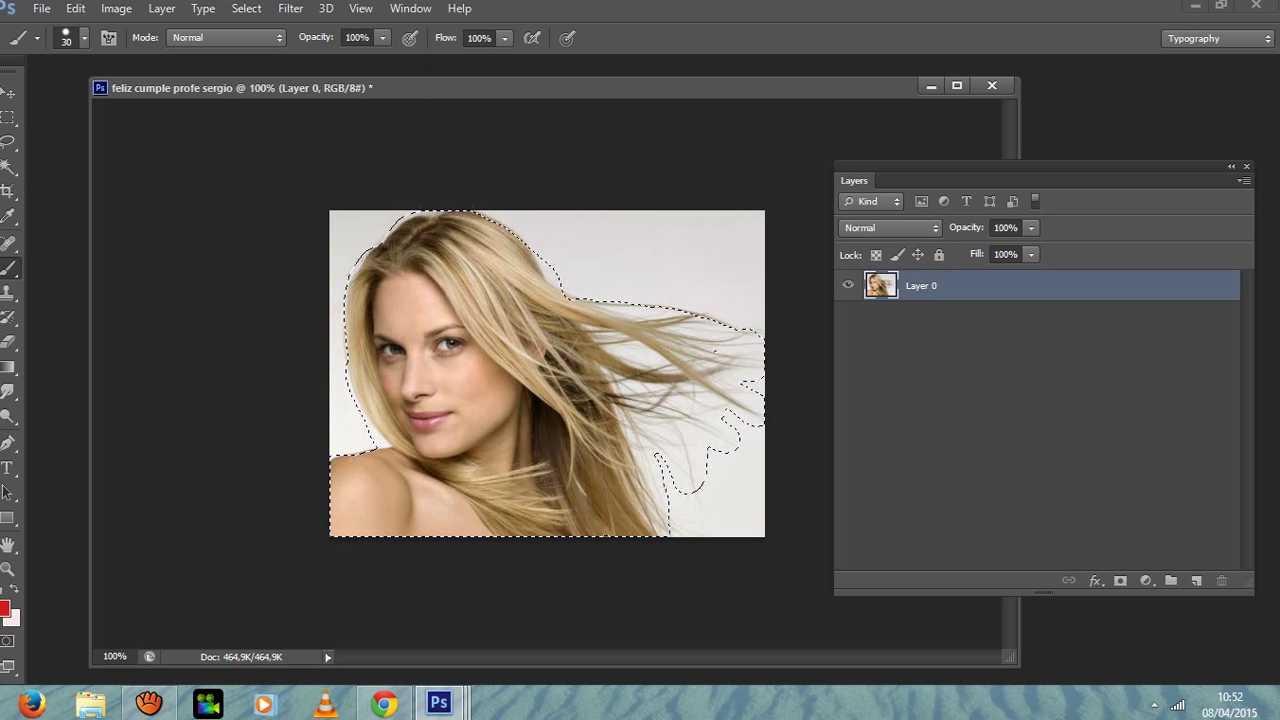
left_click(9, 145)
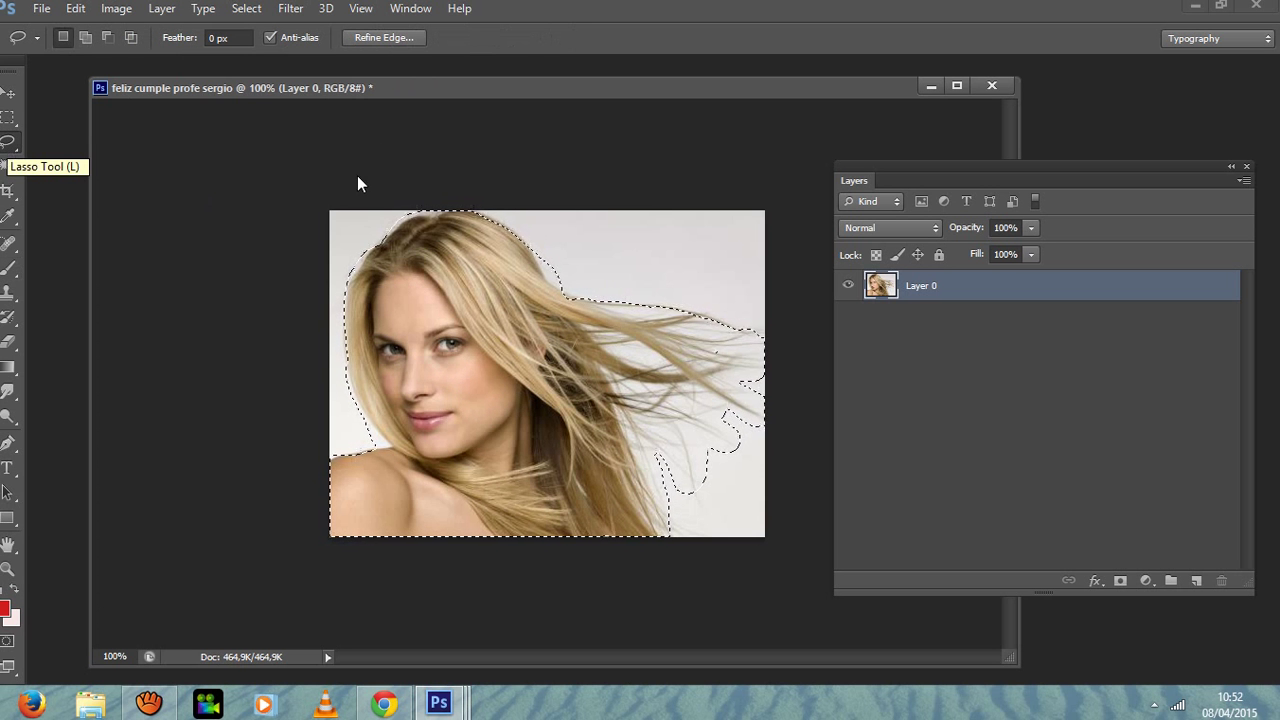
left_click(376, 41)
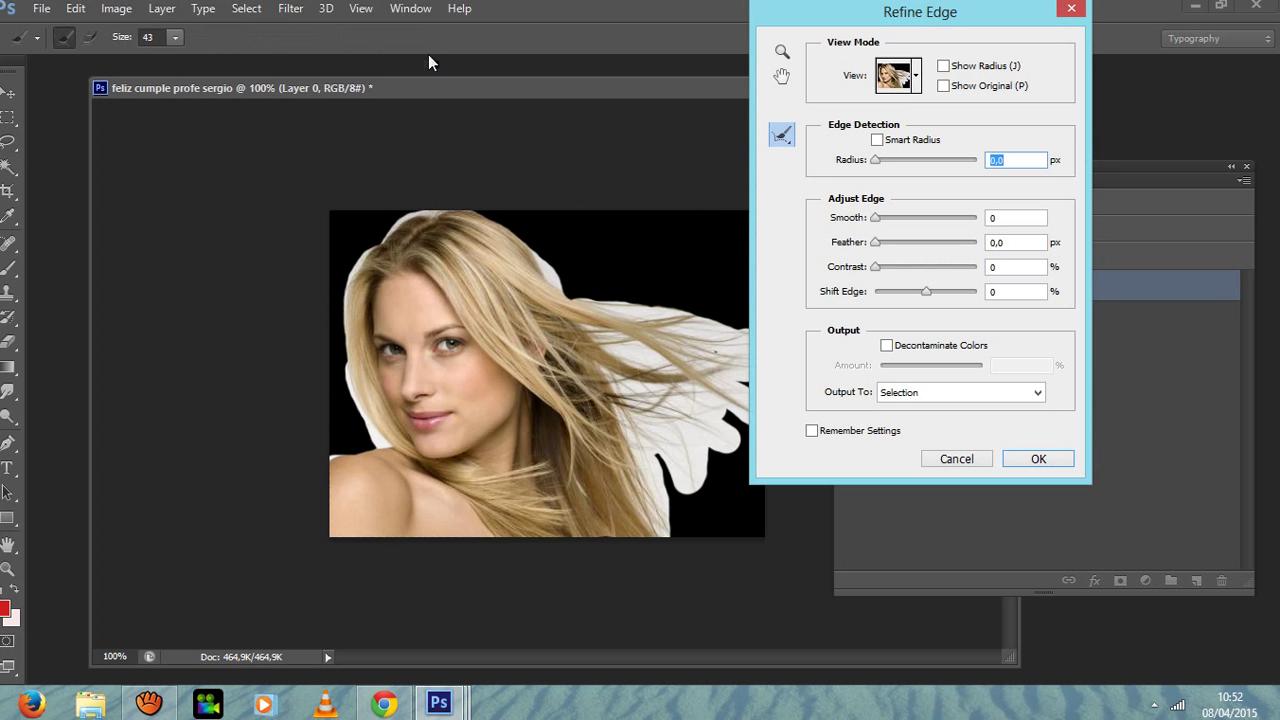
- Brush the Refine Radius tool at size 43 along the head outline, shoulder and flying hair strands to remove the pale background fringe
left_click(918, 80)
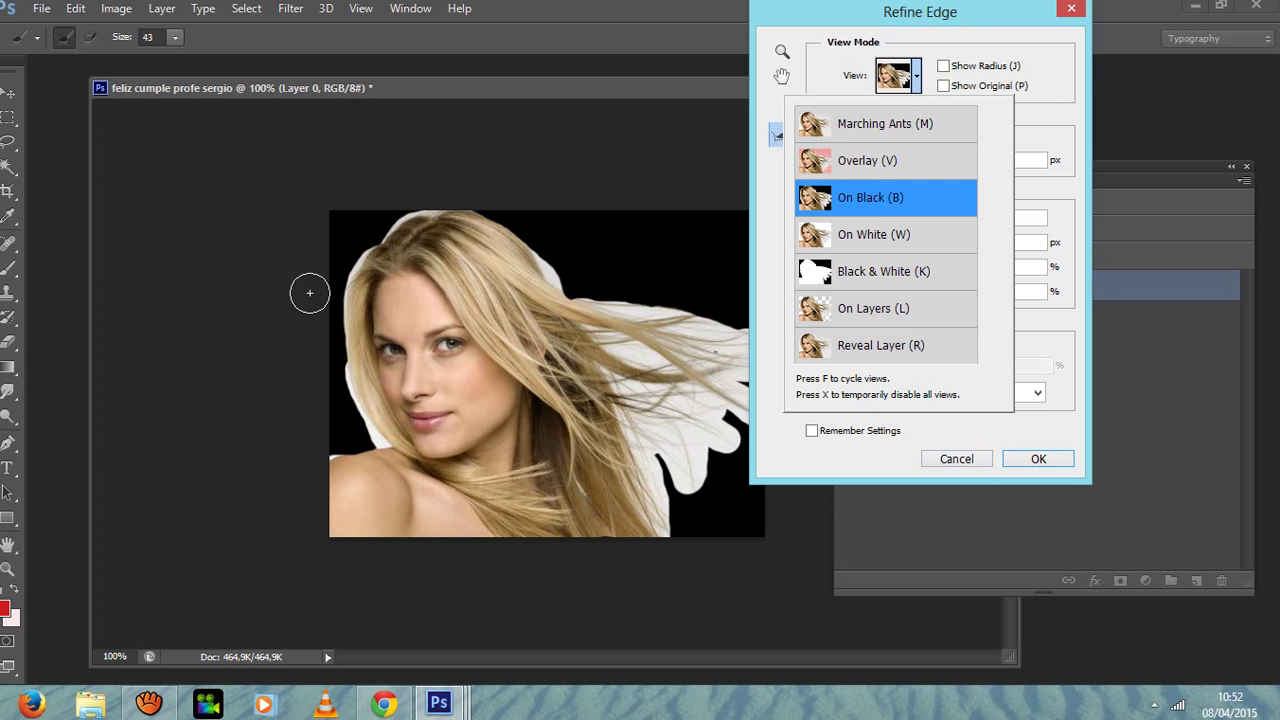
left_click(174, 37)
mouse_move(343, 378)
left_mouse_down()
mouse_move(340, 453)
mouse_move(389, 442)
mouse_move(357, 385)
mouse_move(350, 309)
mouse_move(380, 245)
mouse_move(435, 218)
mouse_move(498, 233)
mouse_move(571, 295)
mouse_move(808, 356)
mouse_move(758, 170)
left_mouse_up()
left_click_drag(903, 30, 1134, 40)
mouse_move(601, 330)
left_mouse_down()
mouse_move(729, 394)
mouse_move(711, 417)
mouse_move(719, 439)
mouse_move(689, 429)
mouse_move(700, 480)
mouse_move(640, 409)
mouse_move(632, 474)
mouse_move(668, 520)
mouse_move(631, 494)
mouse_move(662, 430)
left_mouse_up()
mouse_move(589, 355)
left_mouse_down()
mouse_move(675, 406)
mouse_move(722, 386)
mouse_move(556, 300)
mouse_move(706, 396)
left_mouse_up()
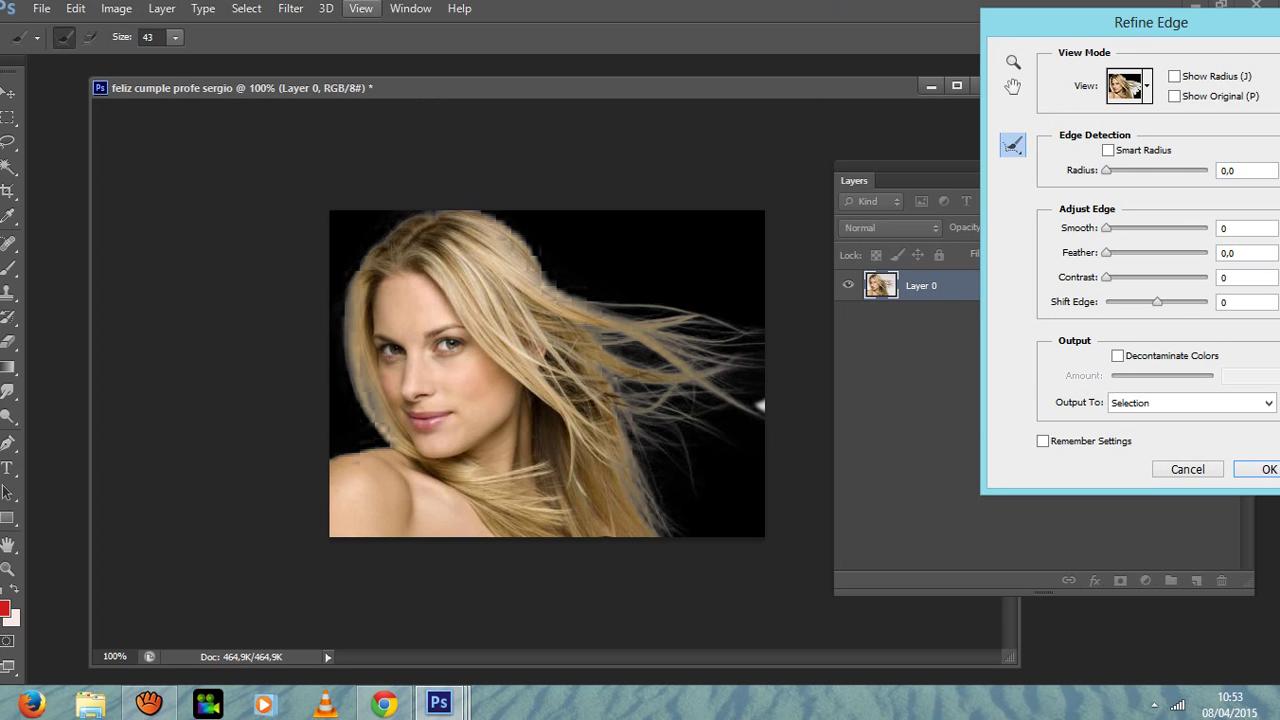
mouse_move(386, 210)
left_mouse_down()
mouse_move(356, 264)
mouse_move(348, 330)
mouse_move(440, 482)
left_mouse_up()
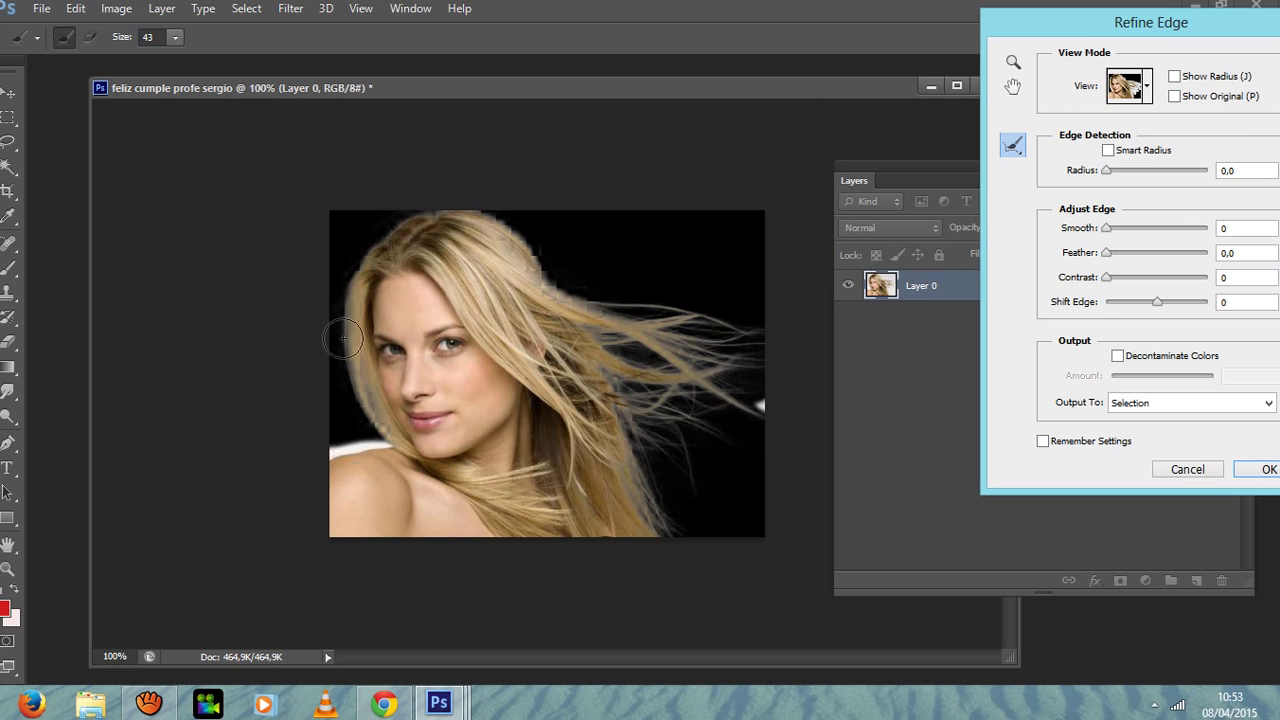
mouse_move(378, 232)
left_mouse_down()
mouse_move(453, 219)
mouse_move(806, 377)
mouse_move(800, 395)
mouse_move(737, 400)
mouse_move(740, 414)
mouse_move(660, 460)
mouse_move(625, 440)
mouse_move(664, 544)
mouse_move(612, 406)
mouse_move(695, 400)
mouse_move(630, 436)
mouse_move(658, 472)
mouse_move(674, 386)
mouse_move(757, 363)
mouse_move(610, 302)
mouse_move(734, 337)
mouse_move(640, 374)
mouse_move(640, 360)
left_mouse_up()
left_click_drag(737, 385, 826, 443)
left_click_drag(678, 418, 686, 484)
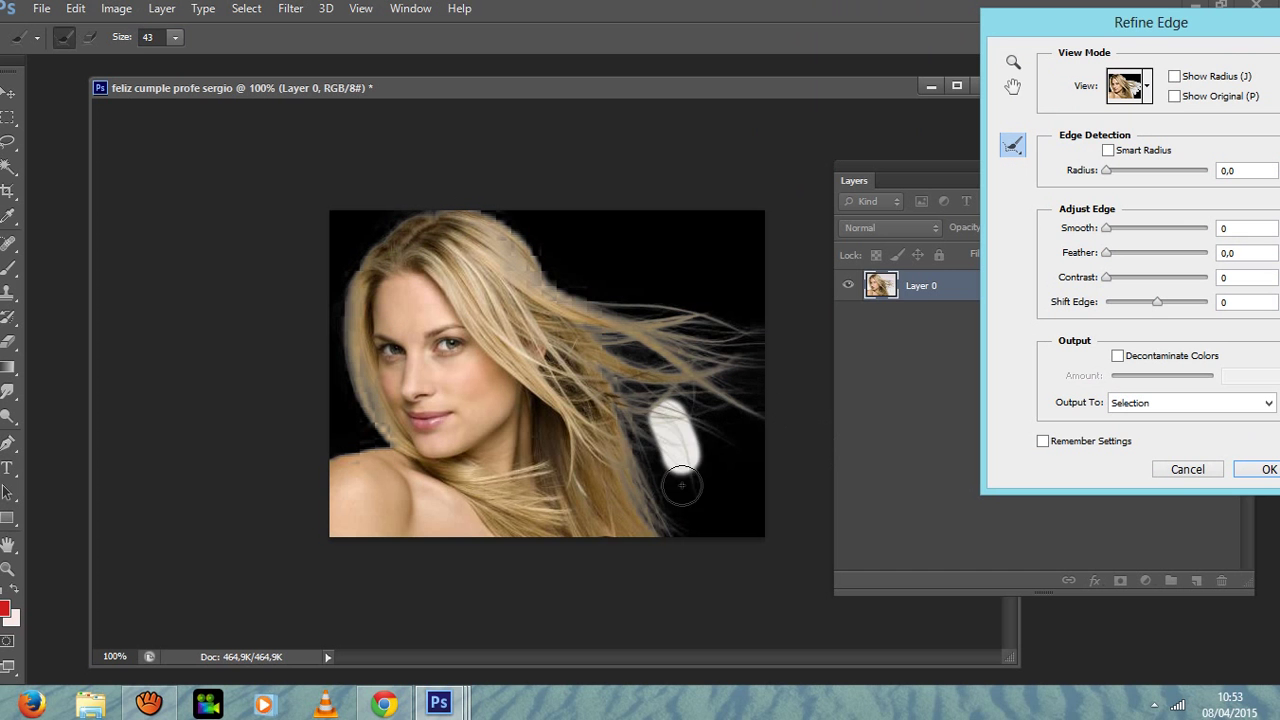
left_click_drag(655, 410, 740, 452)
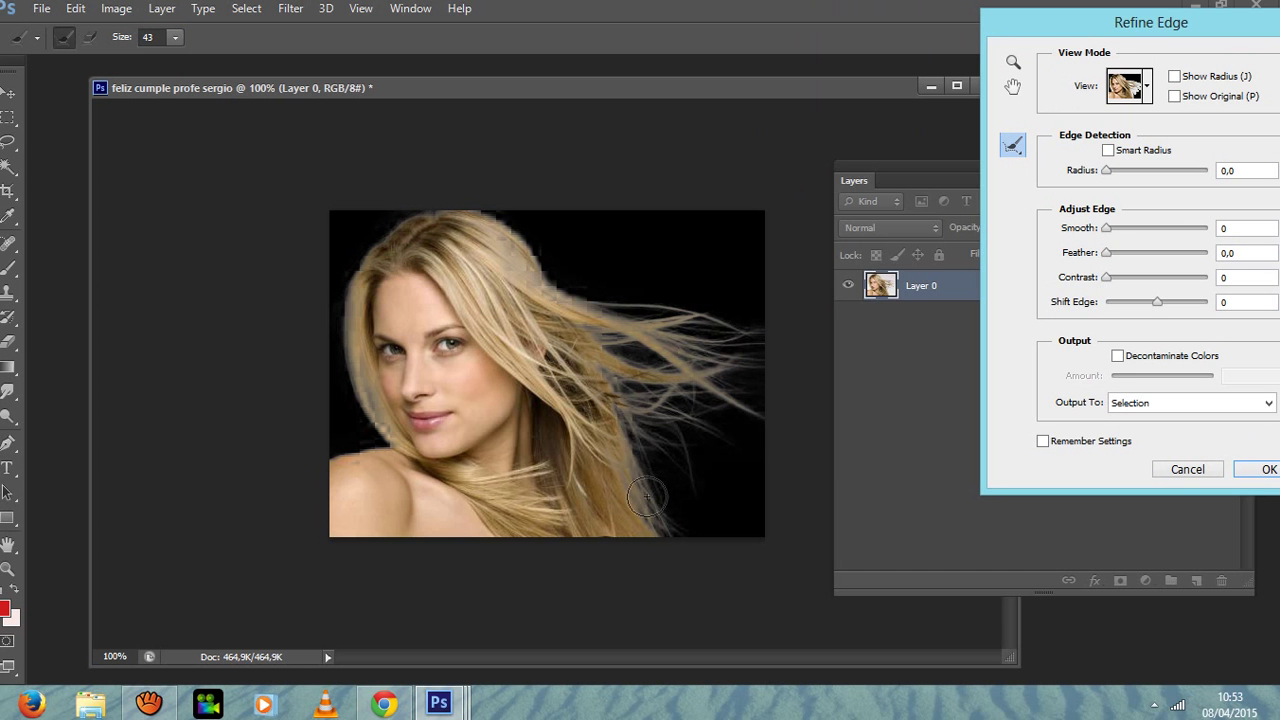
mouse_move(614, 410)
left_mouse_down()
mouse_move(636, 353)
mouse_move(546, 287)
mouse_move(519, 240)
mouse_move(388, 192)
mouse_move(452, 180)
mouse_move(420, 189)
left_mouse_up()
- Apply the refined edge with output to Selection and copy the selected woman onto a new layer
left_click_drag(549, 89, 511, 85)
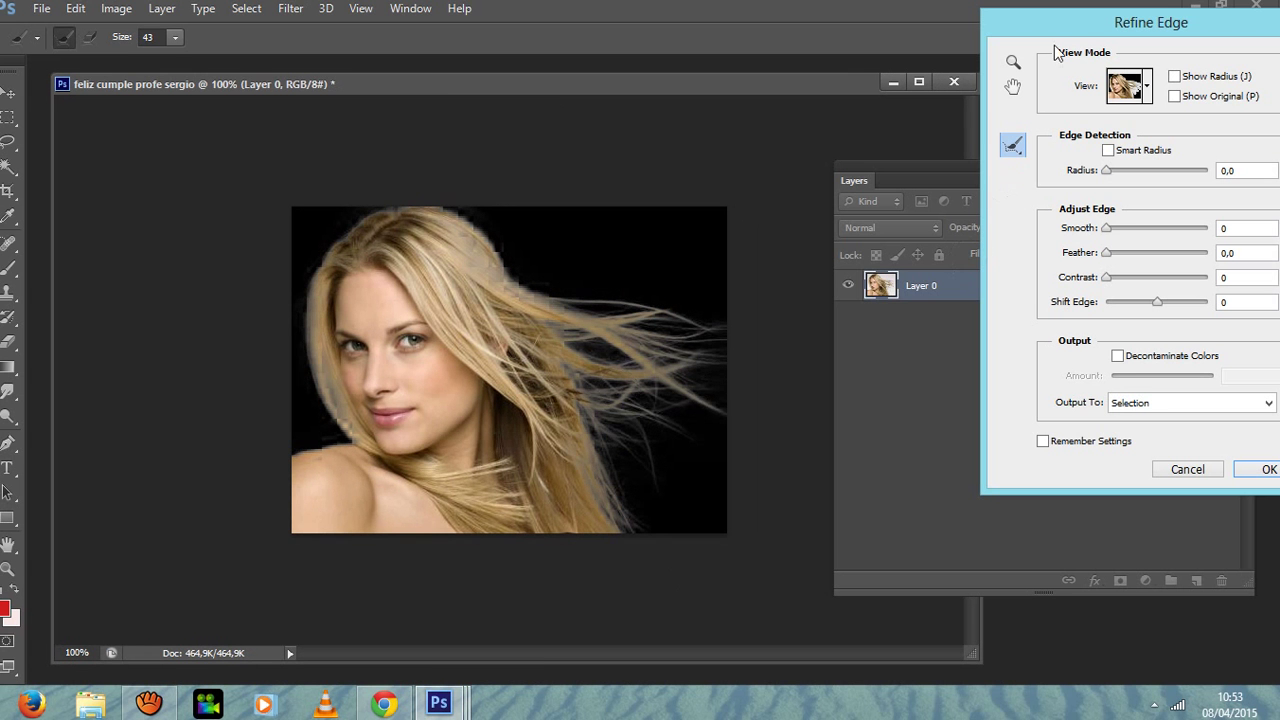
left_click_drag(1093, 40, 838, 46)
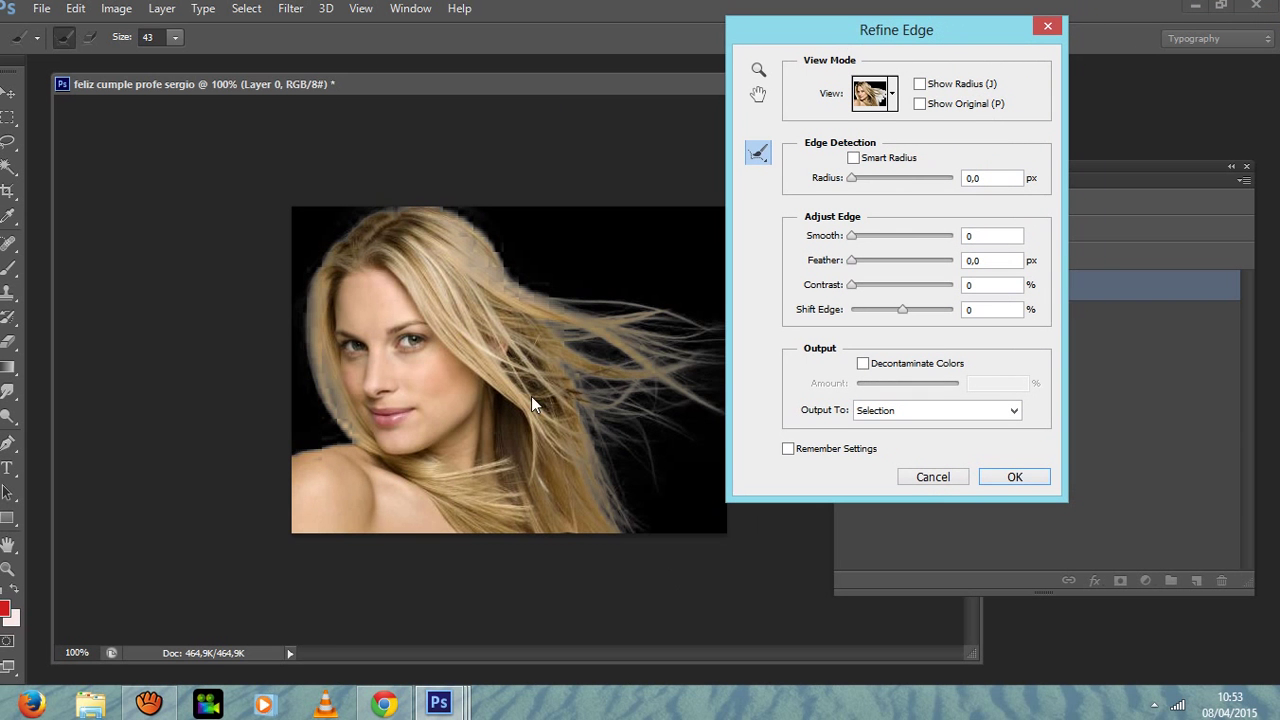
left_click(1014, 478)
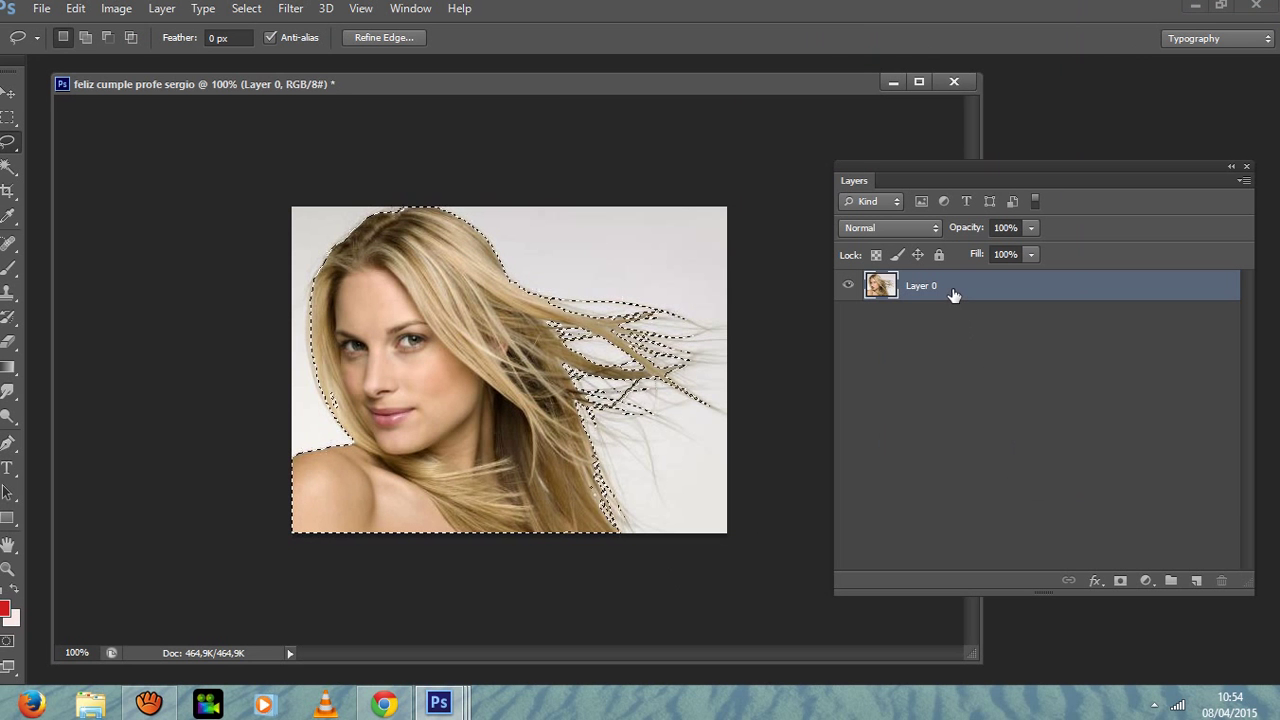
key("ctrl+j")
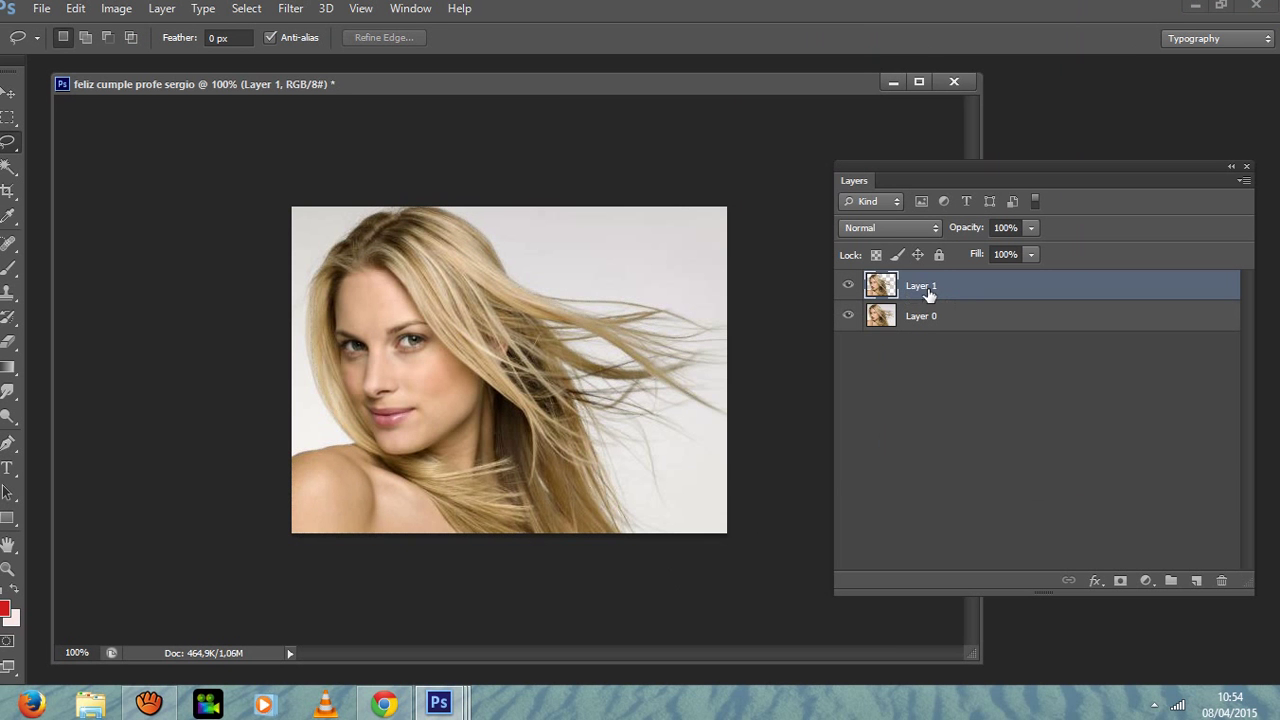
- Select Layer 0 and show the Channels panel grouped with the Layers panel, moving the Color panel aside
left_click(902, 320)
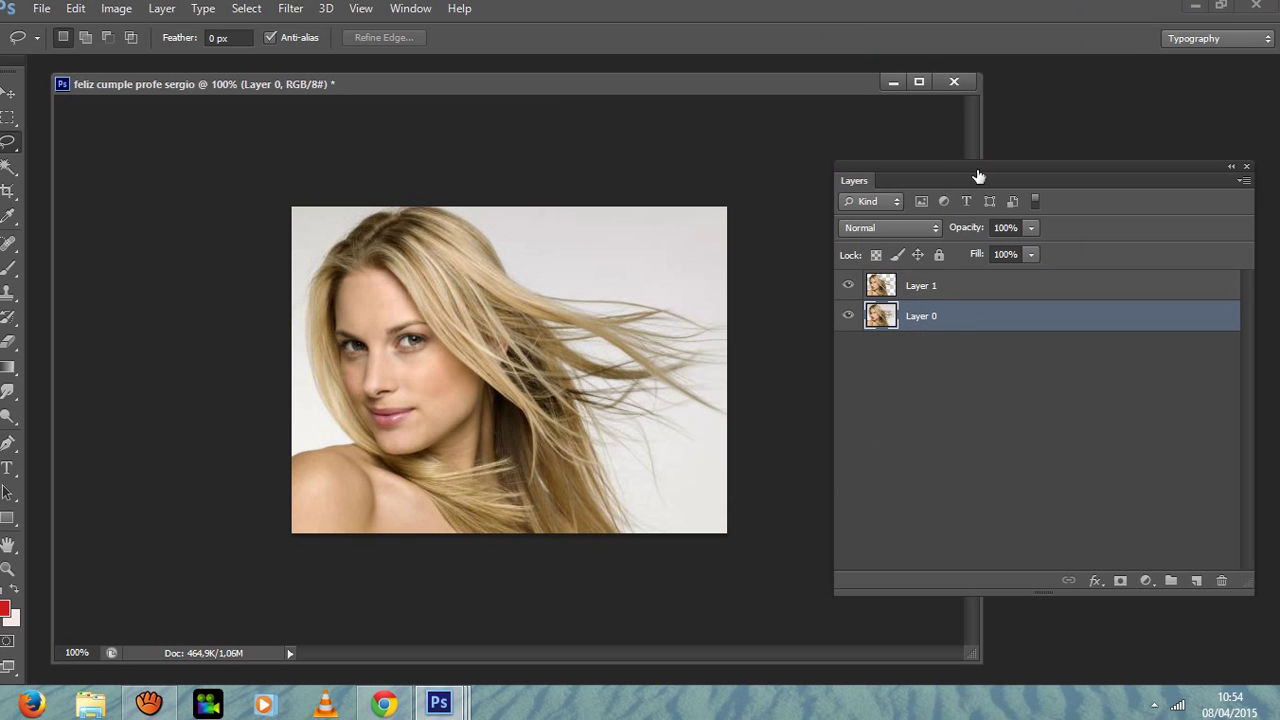
left_click(411, 9)
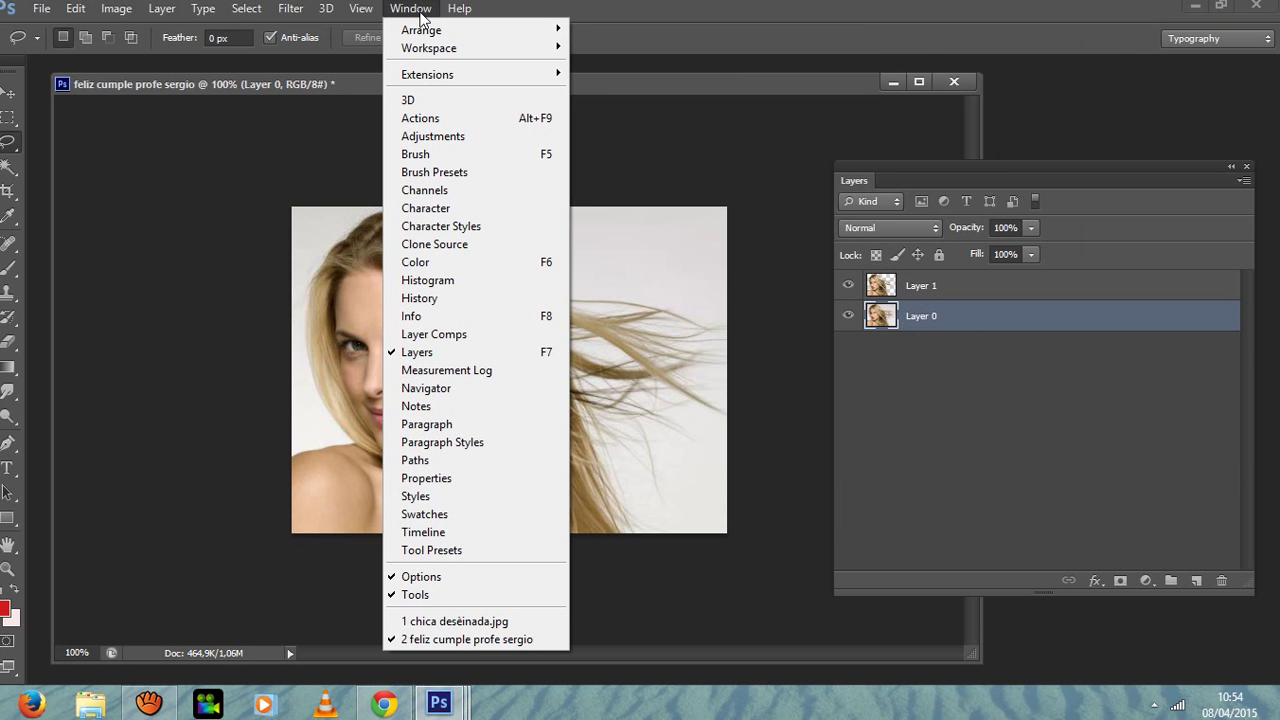
left_click(441, 191)
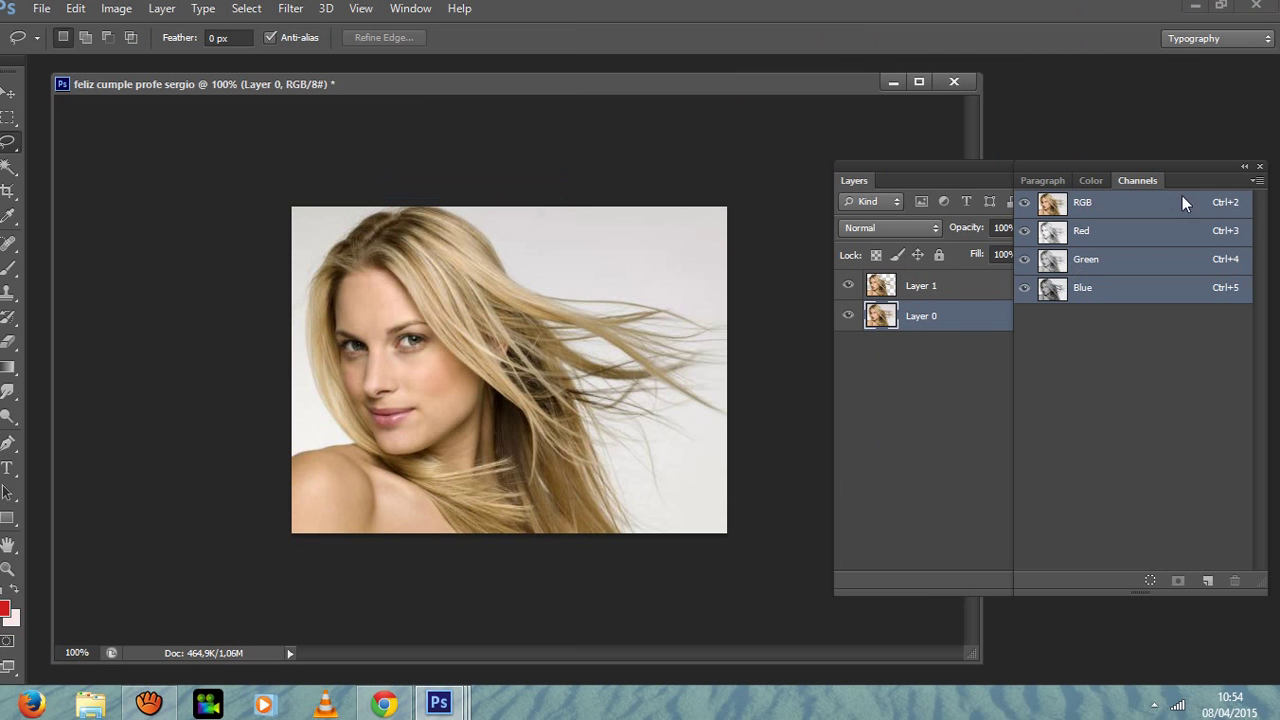
left_click_drag(1187, 179, 870, 190)
left_click(858, 182)
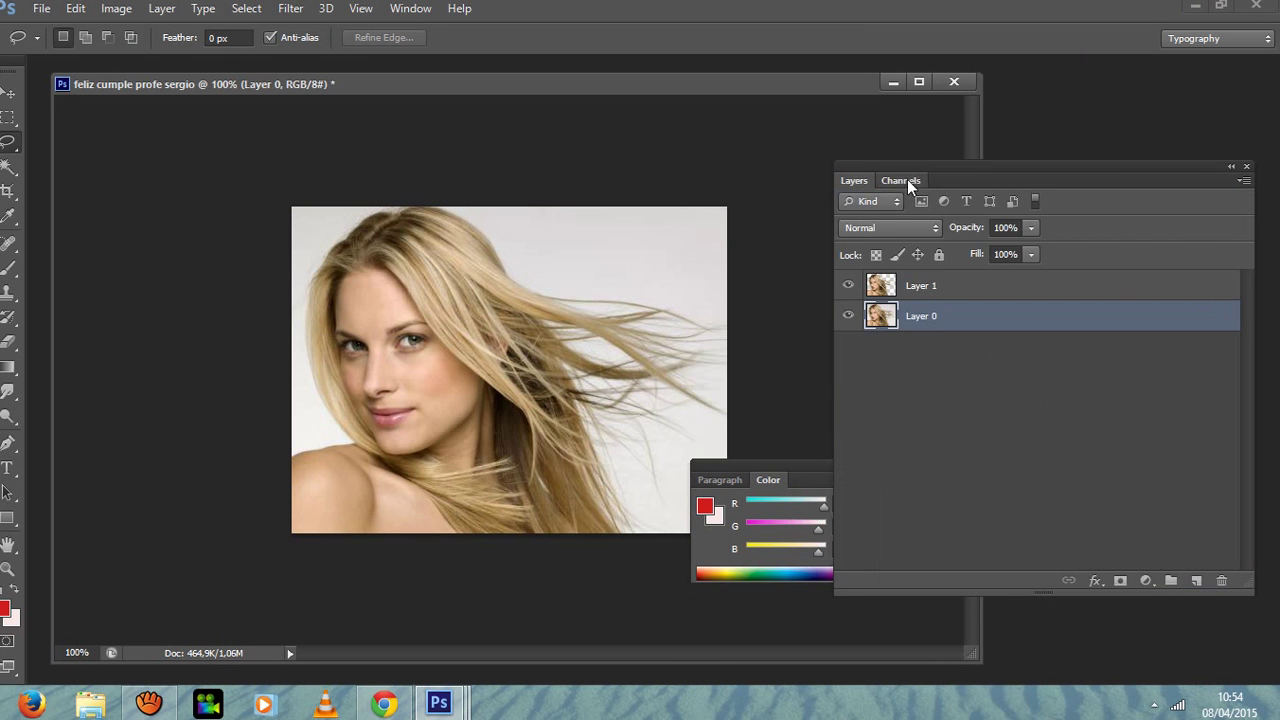
left_click(905, 180)
left_click_drag(780, 467, 723, 474)
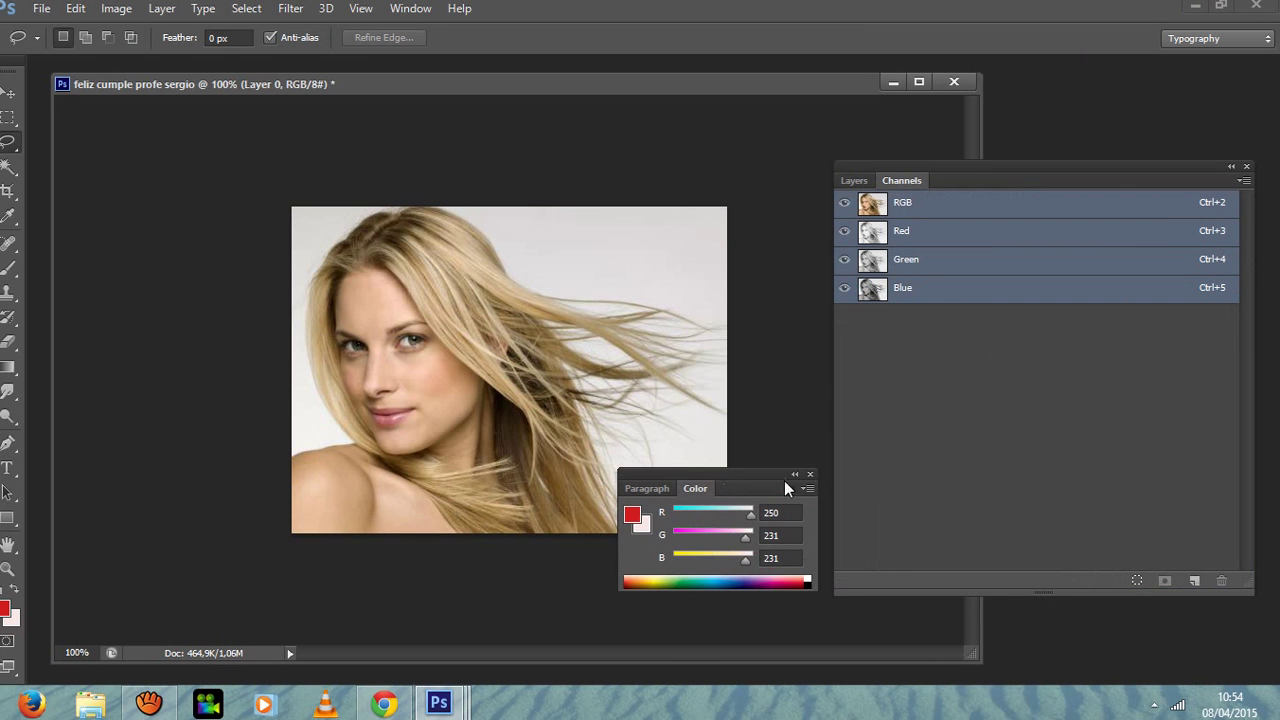
- Close the floating Color panel and bring the channel list back to the front
left_click(810, 475)
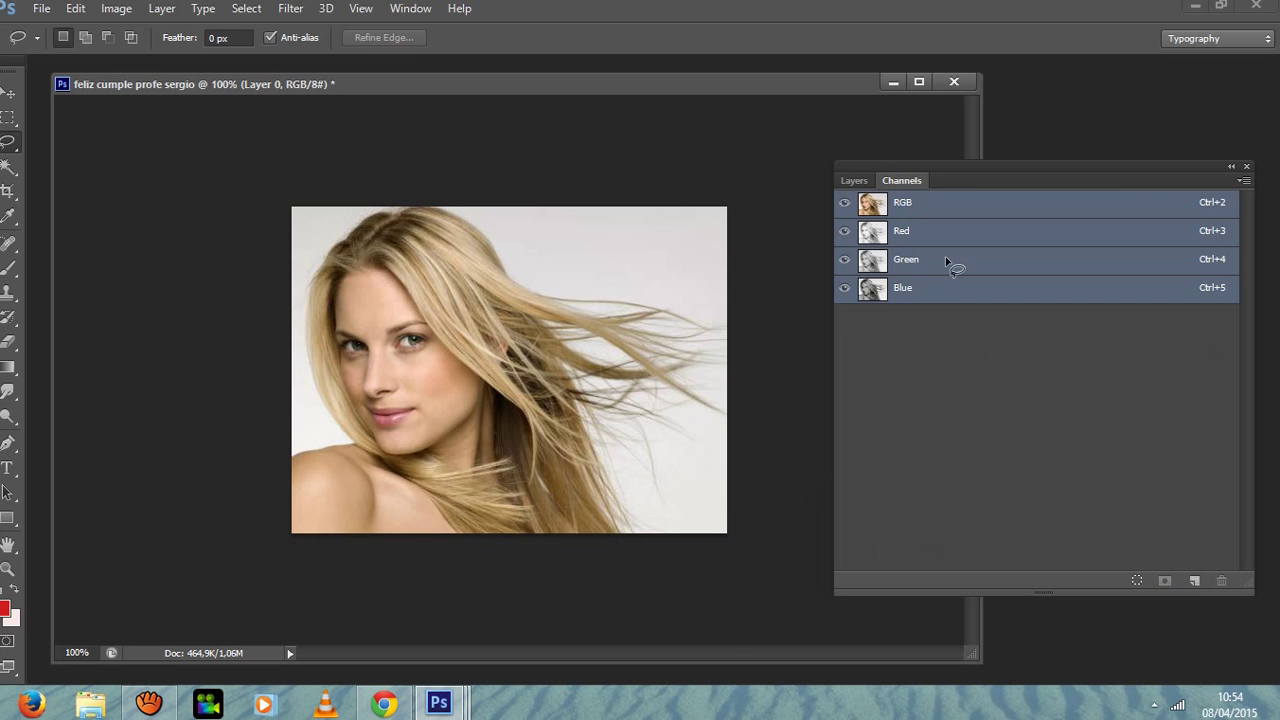
left_click(854, 180)
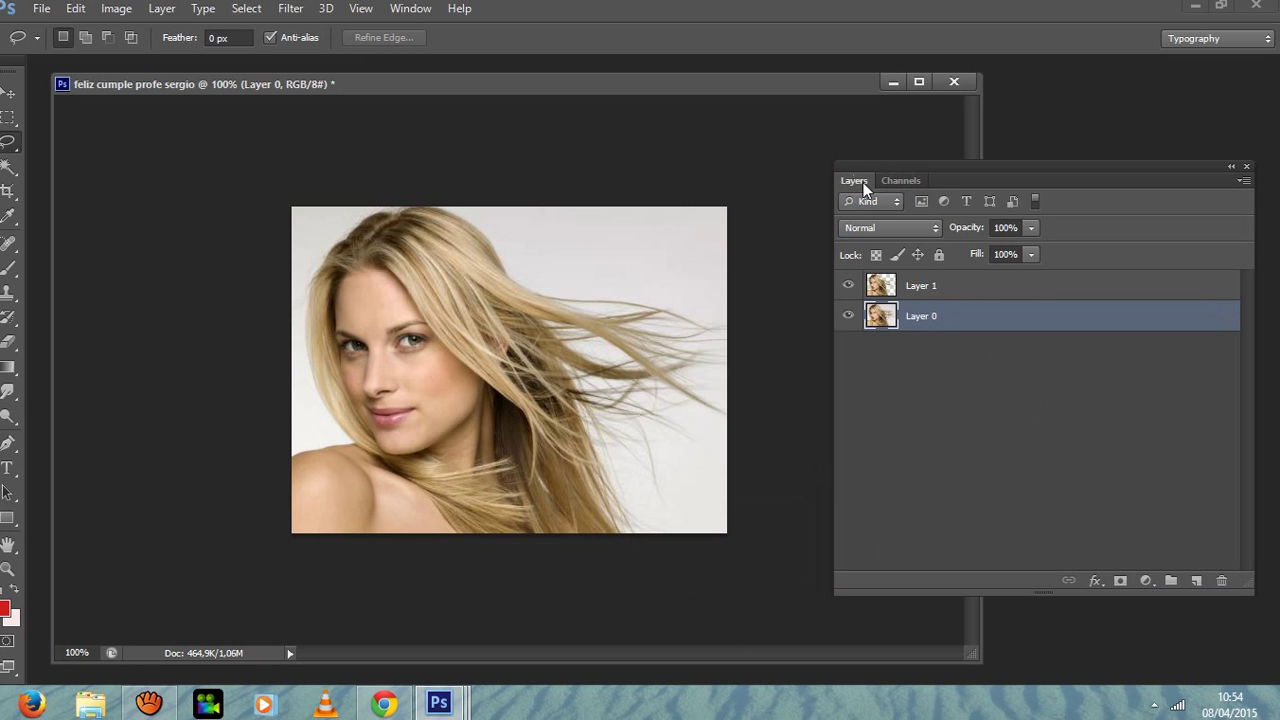
left_click(905, 183)
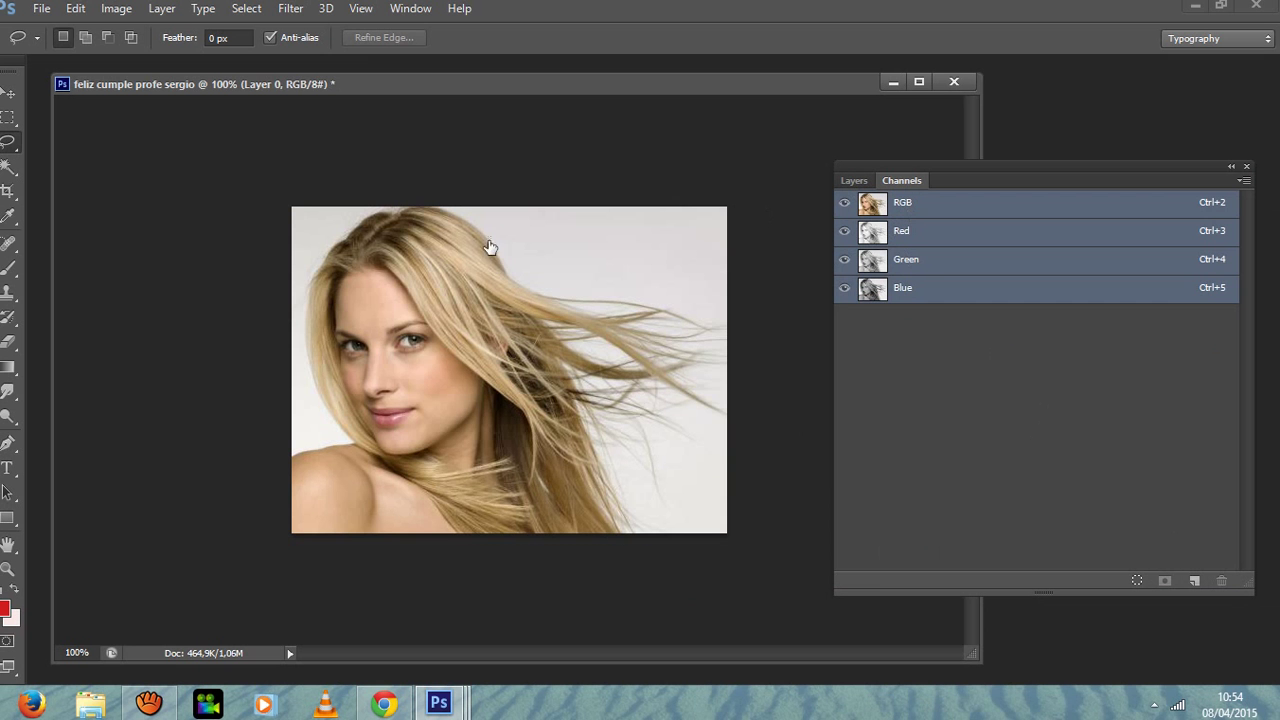
- View the Red, Green and Blue channels one at a time to compare the contrast between the hair and the background
left_click(921, 236)
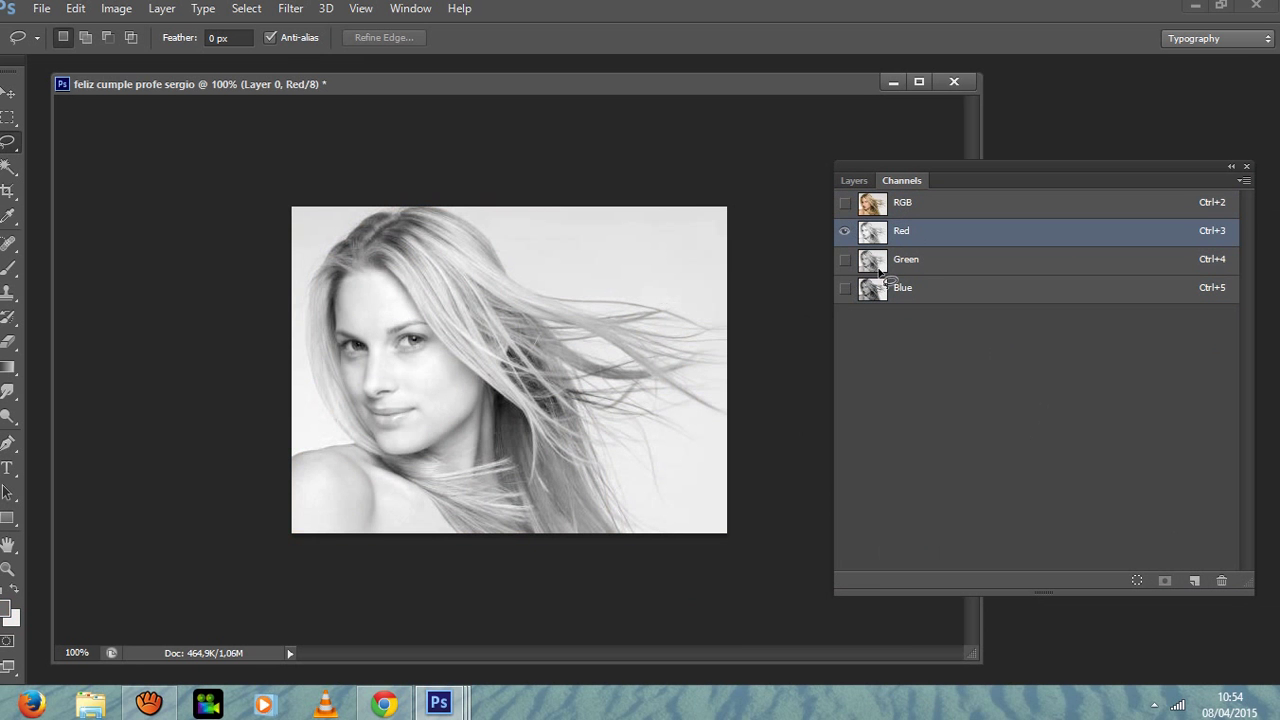
left_click(910, 268)
left_click(910, 289)
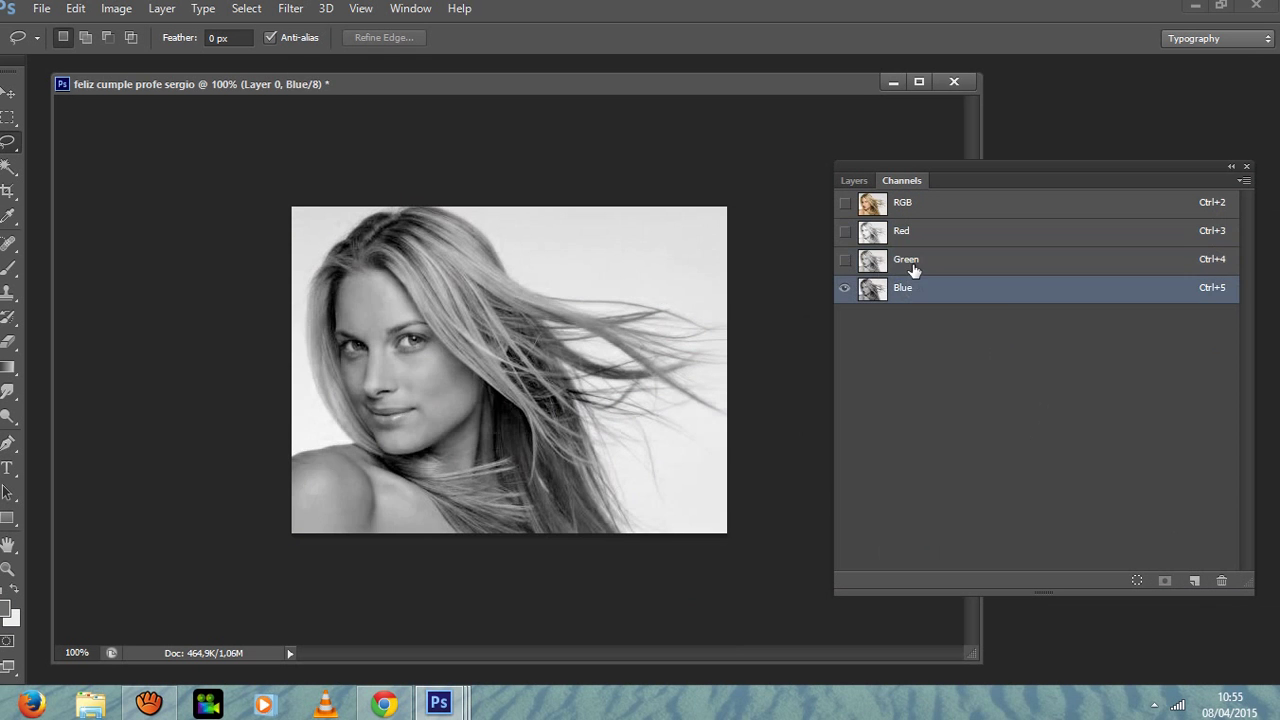
left_click(913, 270)
left_click(917, 238)
left_click(920, 260)
- Duplicate the Blue channel
left_click(913, 288)
left_click_drag(907, 301, 1195, 539)
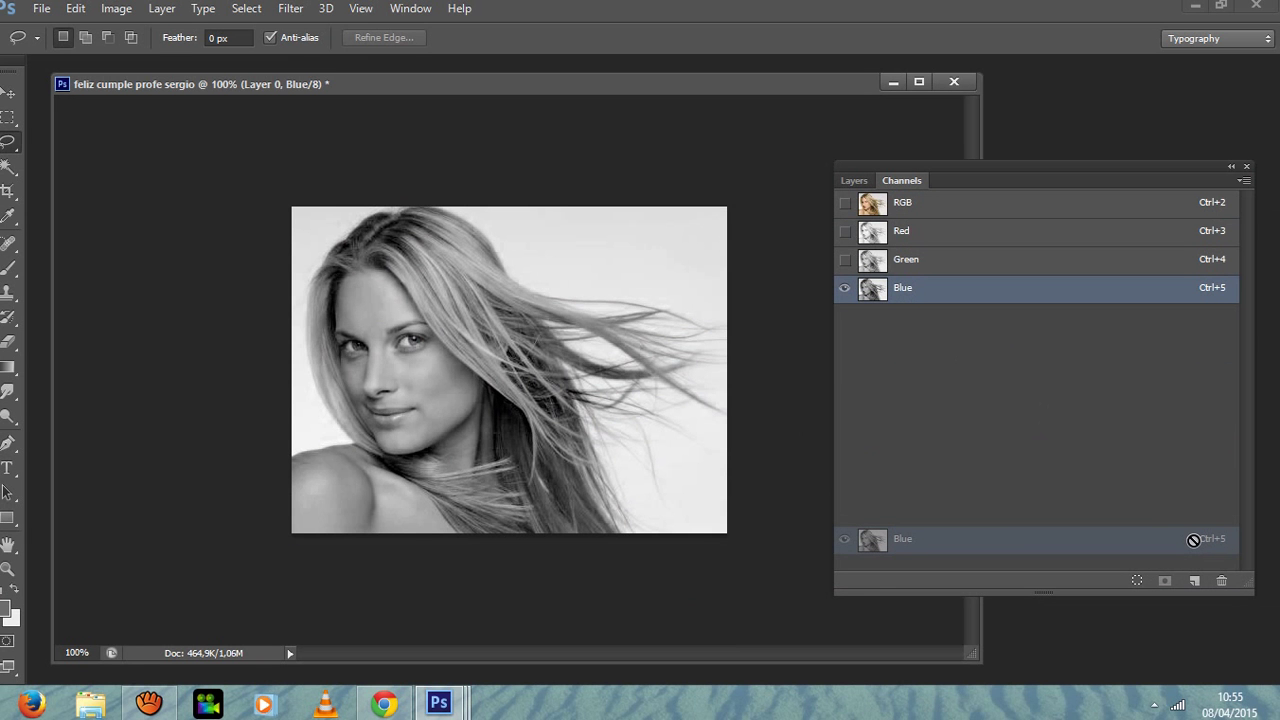
left_click_drag(1193, 540, 1195, 581)
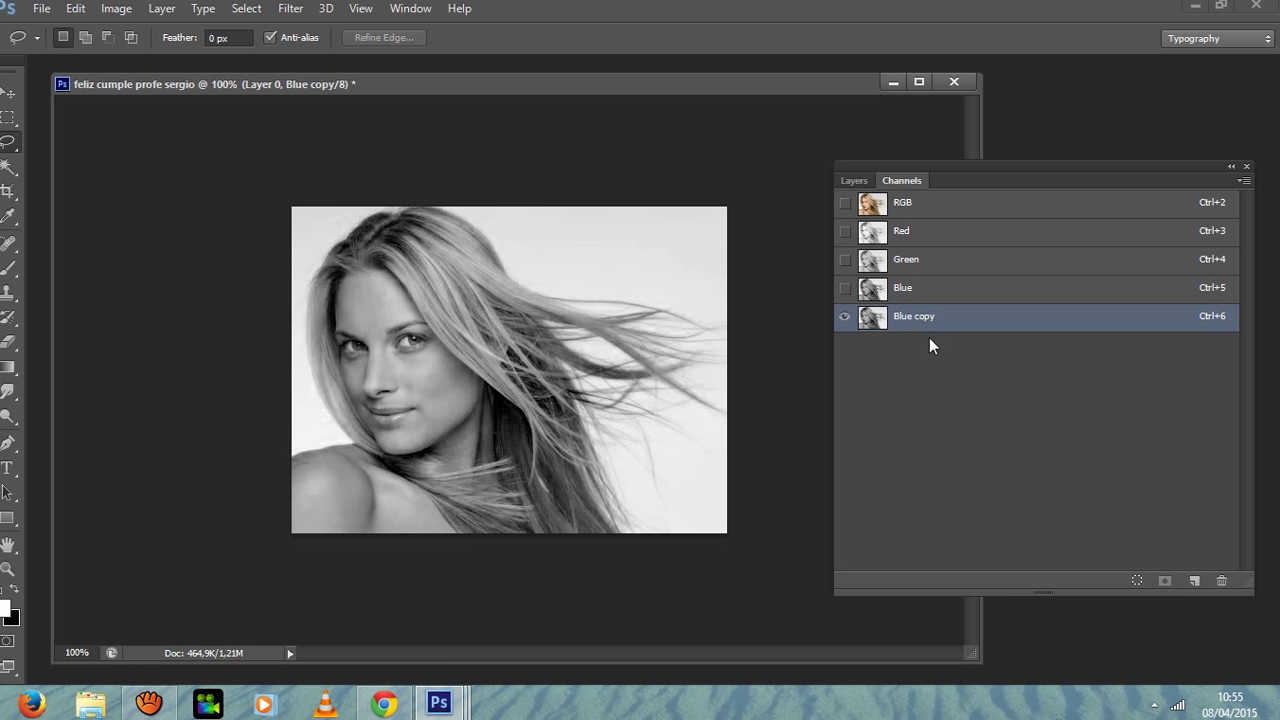
- Apply Levels to the Blue copy channel with input levels of 82, 0,93 and 211 to darken the woman and whiten the background
key("i")
key("ctrl+l")
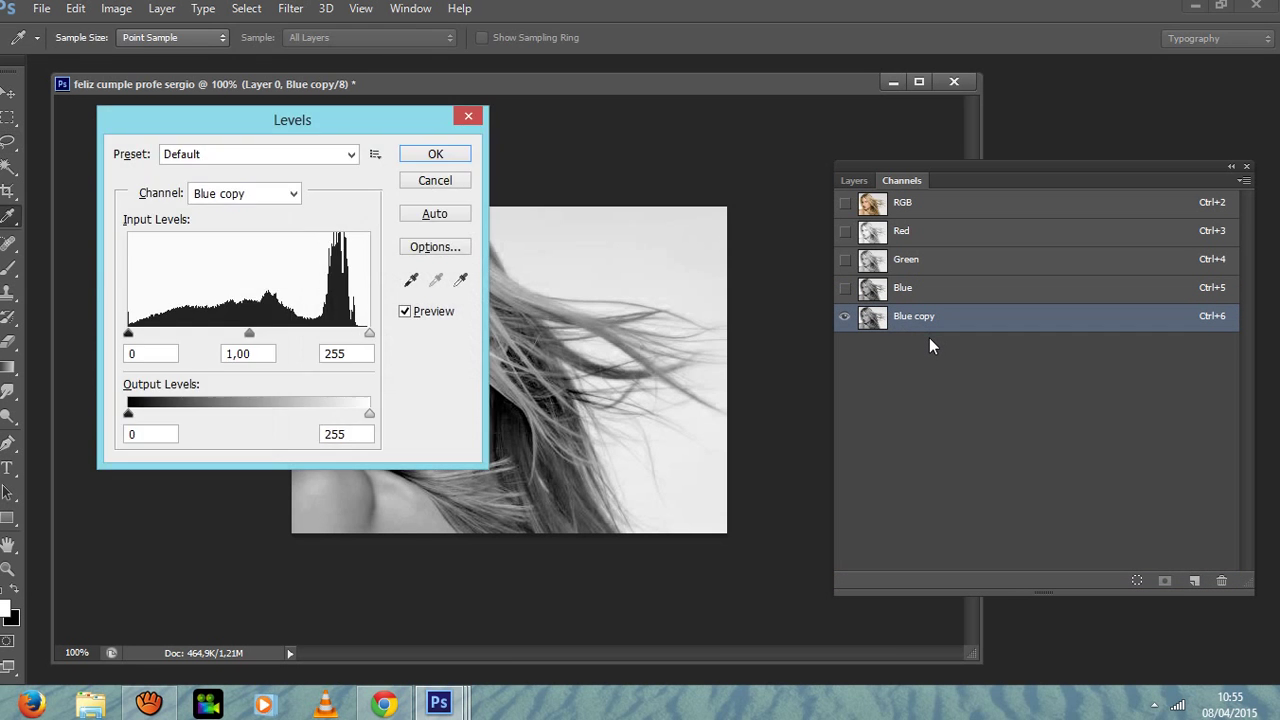
left_click_drag(297, 124, 168, 28)
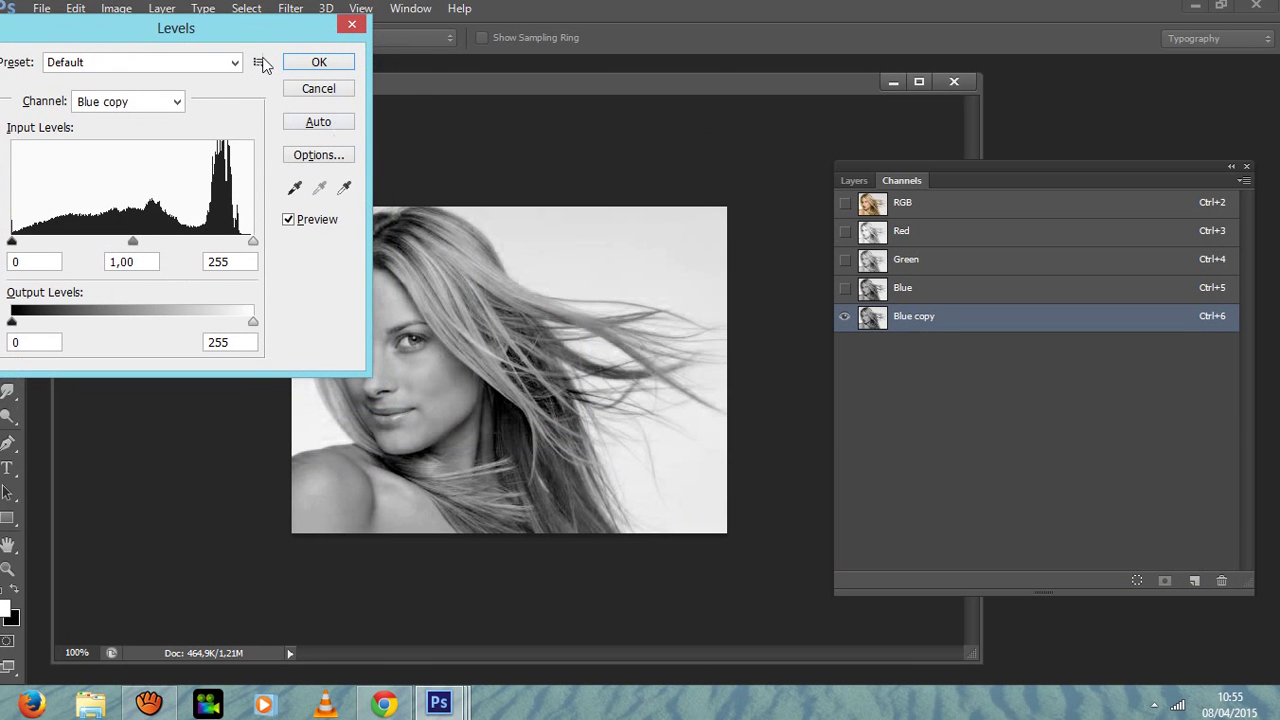
left_click_drag(267, 28, 323, 14)
left_click_drag(310, 226, 267, 228)
left_click_drag(68, 228, 229, 228)
mouse_move(249, 14)
left_mouse_down()
mouse_move(187, 14)
mouse_move(231, 6)
left_mouse_up()
left_click_drag(211, 219, 127, 219)
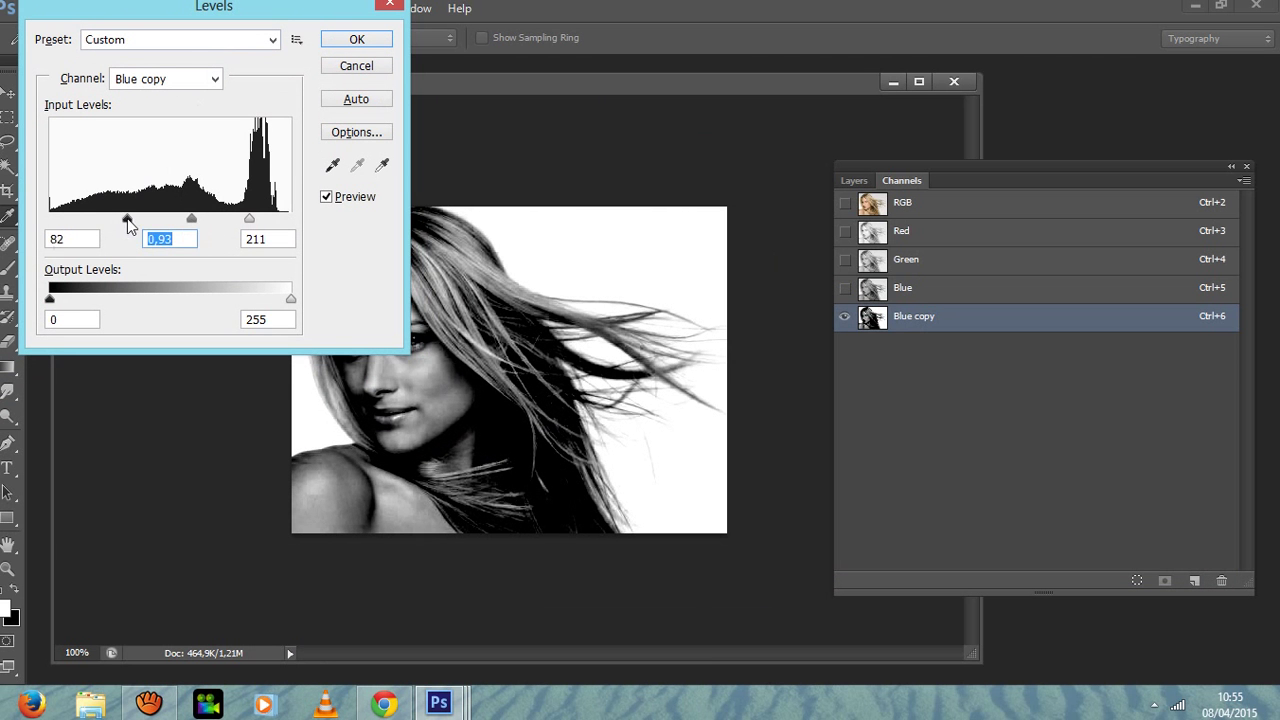
left_click_drag(257, 8, 304, 17)
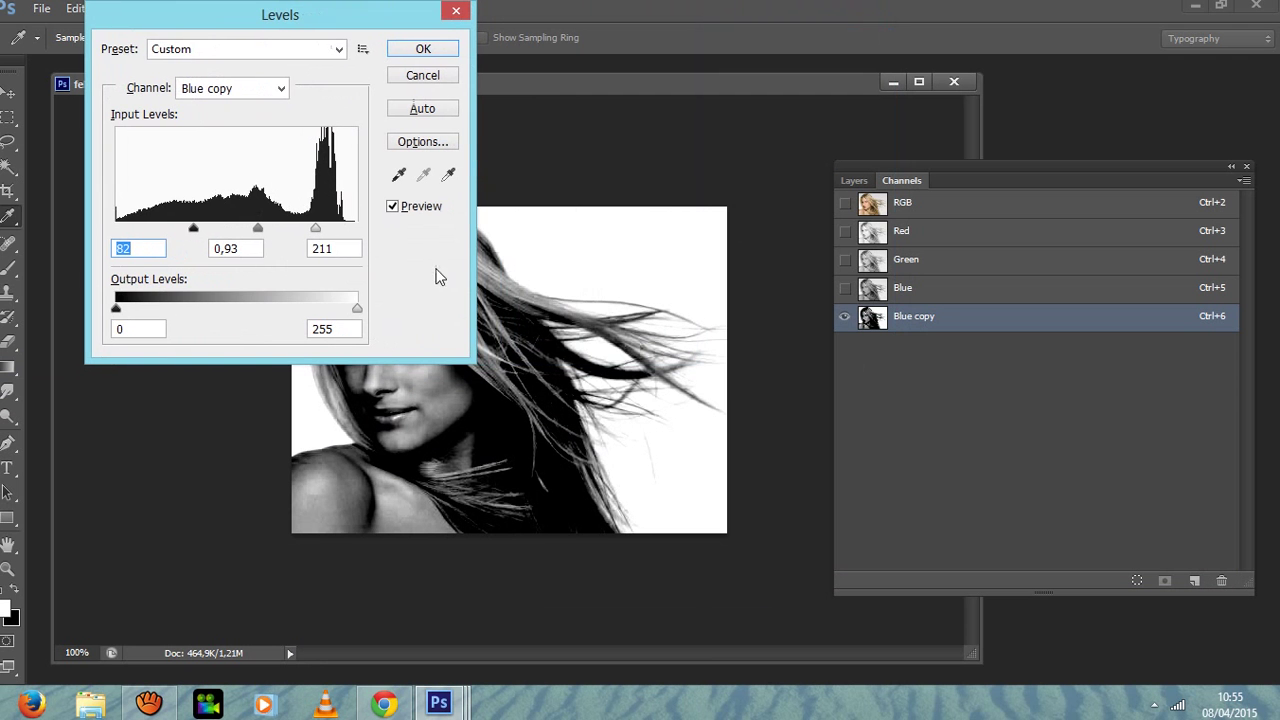
left_click(440, 49)
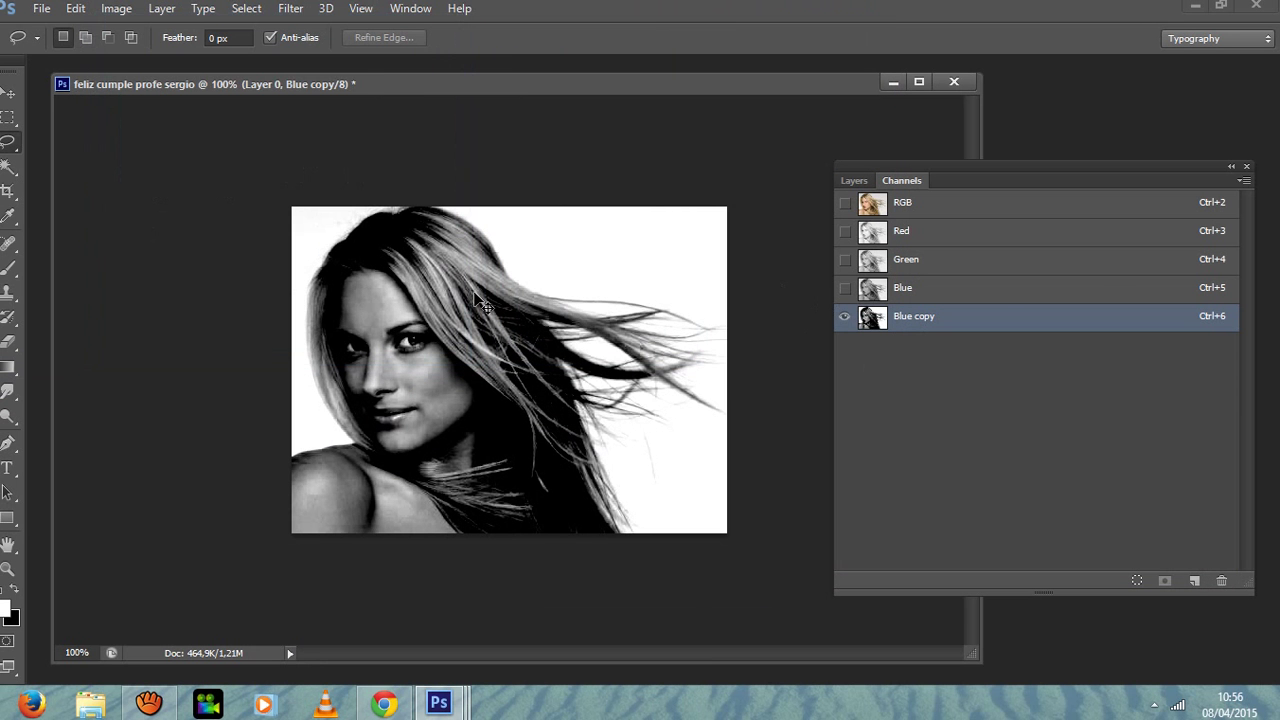
- Load the Blue copy channel as a selection and invert it to select the woman
left_click(889, 322, "ctrl")
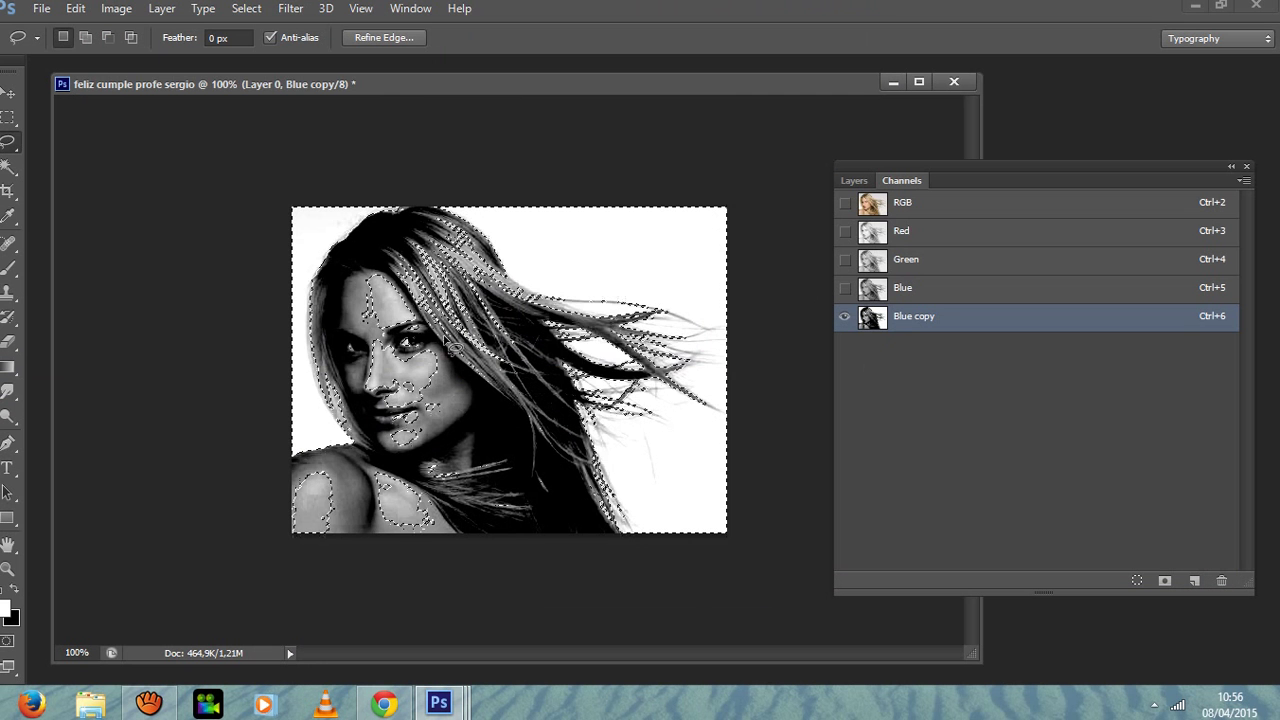
left_click(246, 9)
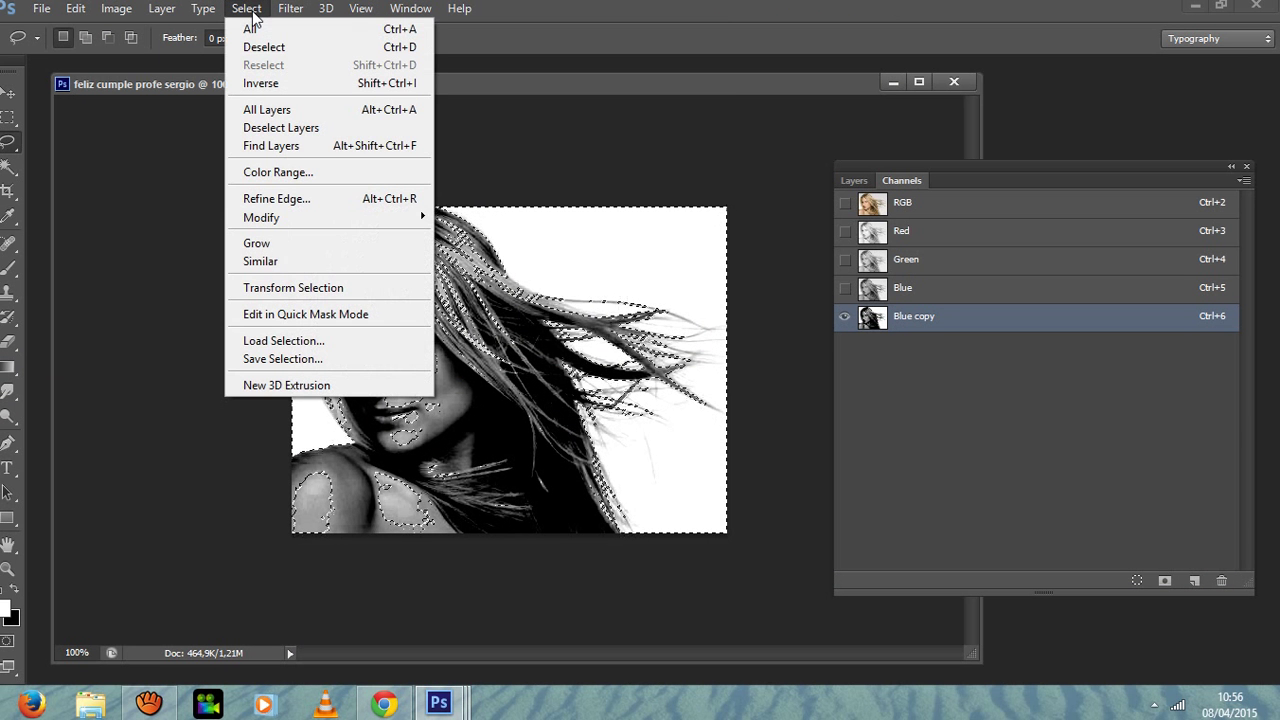
left_click(262, 84)
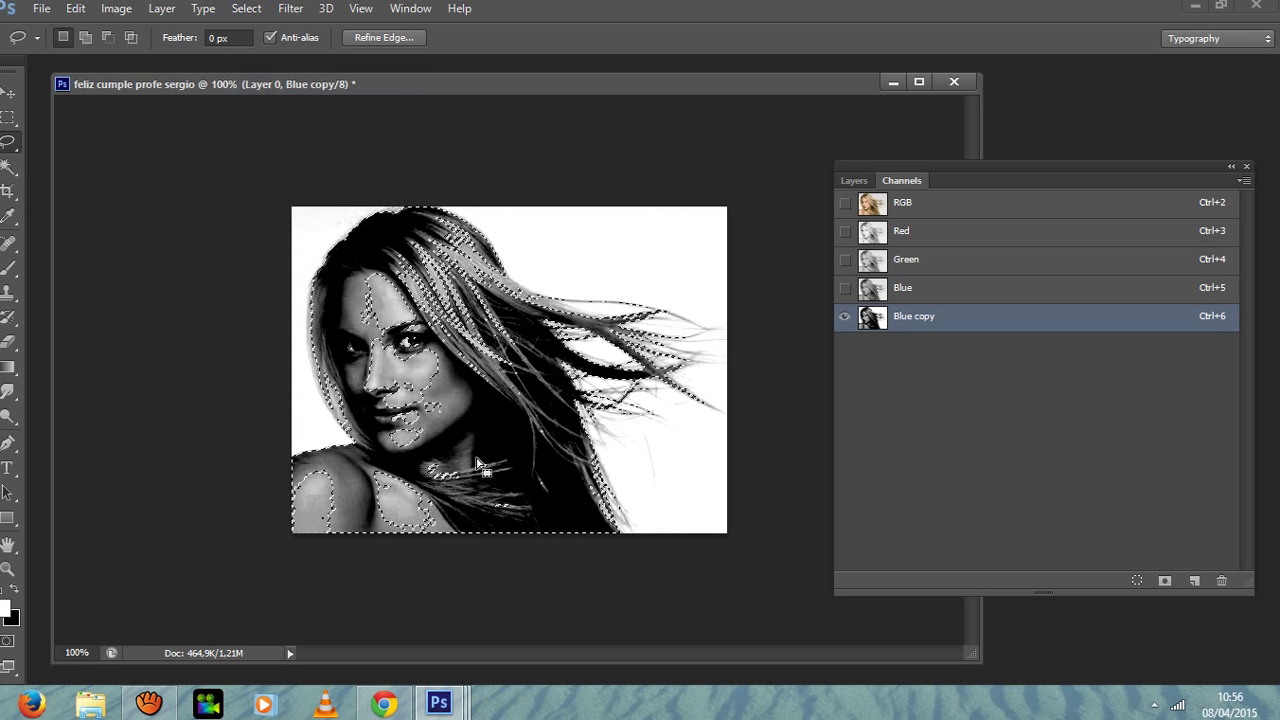
- Return to the RGB composite and copy the selected woman from Layer 0 onto a new layer
left_click(913, 206)
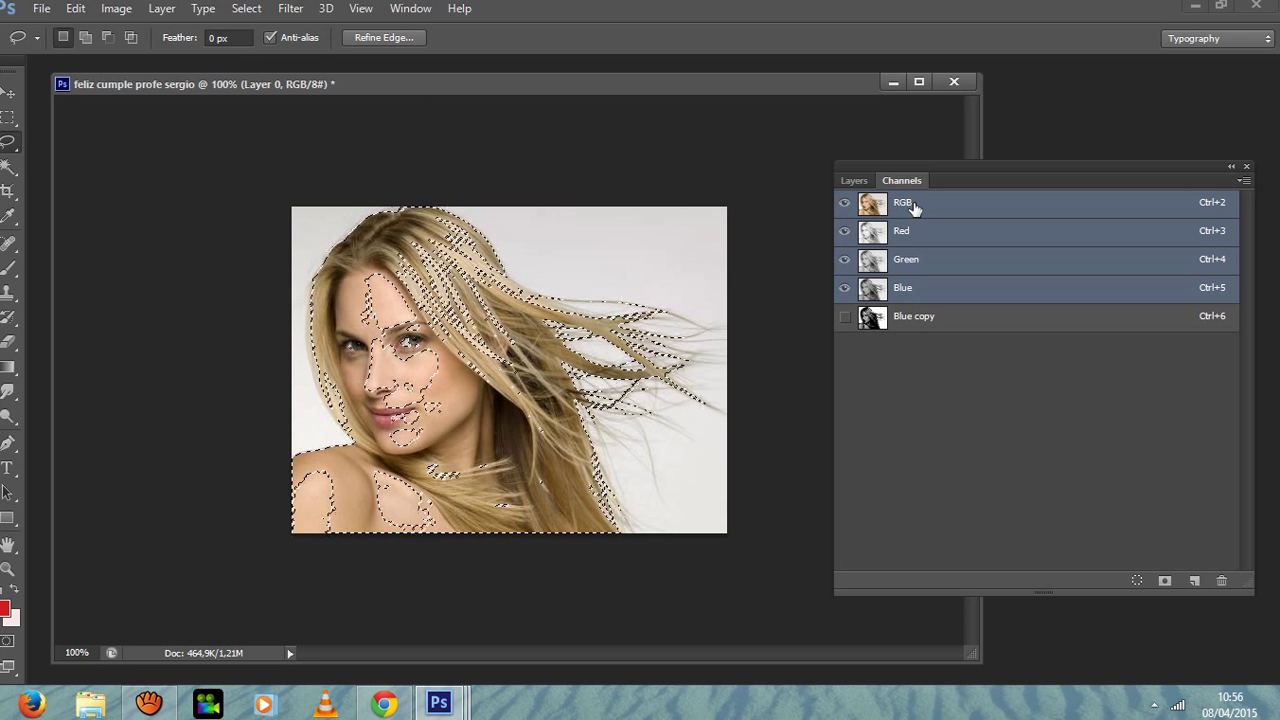
left_click(855, 183)
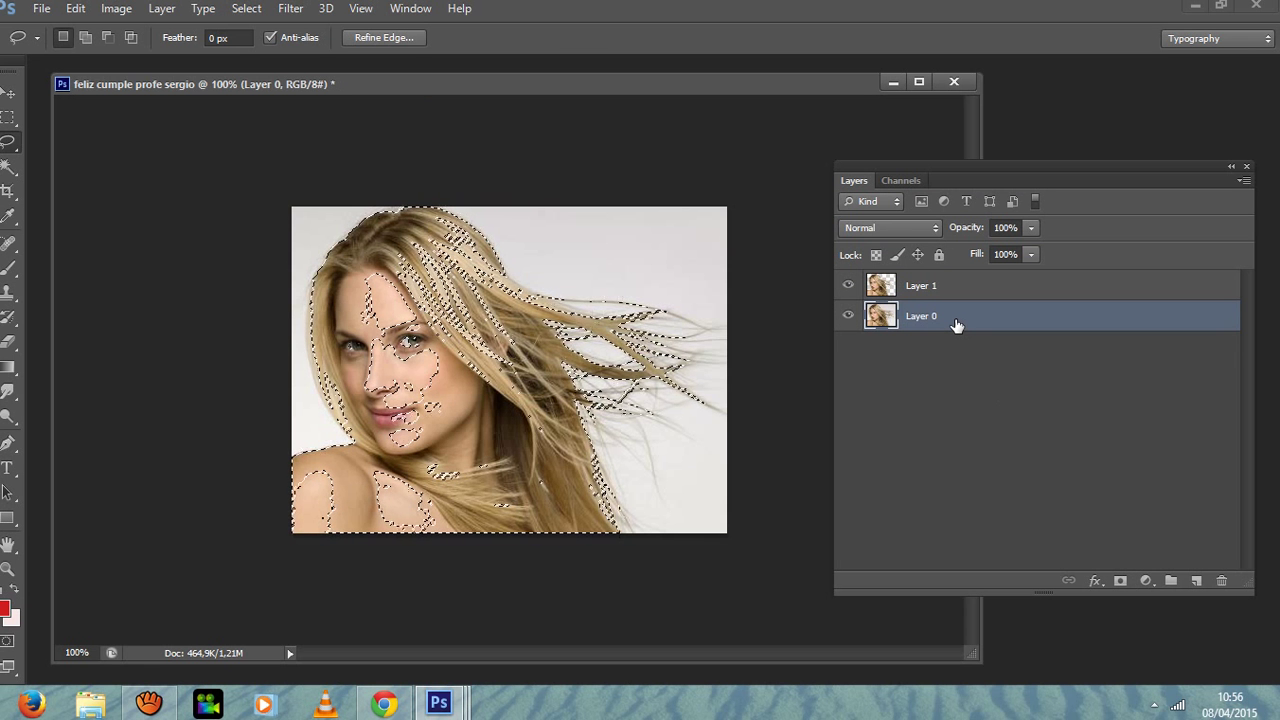
key("ctrl+shift+alt+n")
key("ctrl+d")
key("ctrl+shift+alt+e")
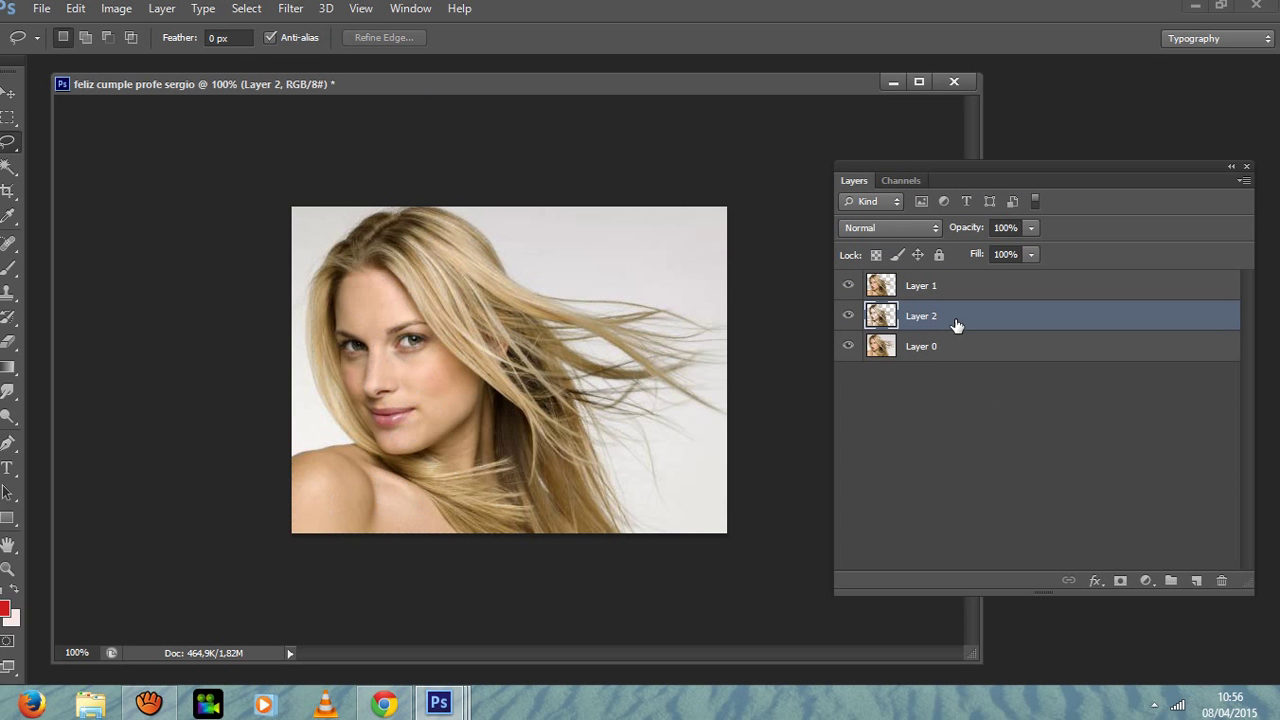
- Hide Layer 0 and toggle Layer 2 to compare the two cutouts, leaving only Layer 1 visible
left_click(848, 346)
left_click(848, 315)
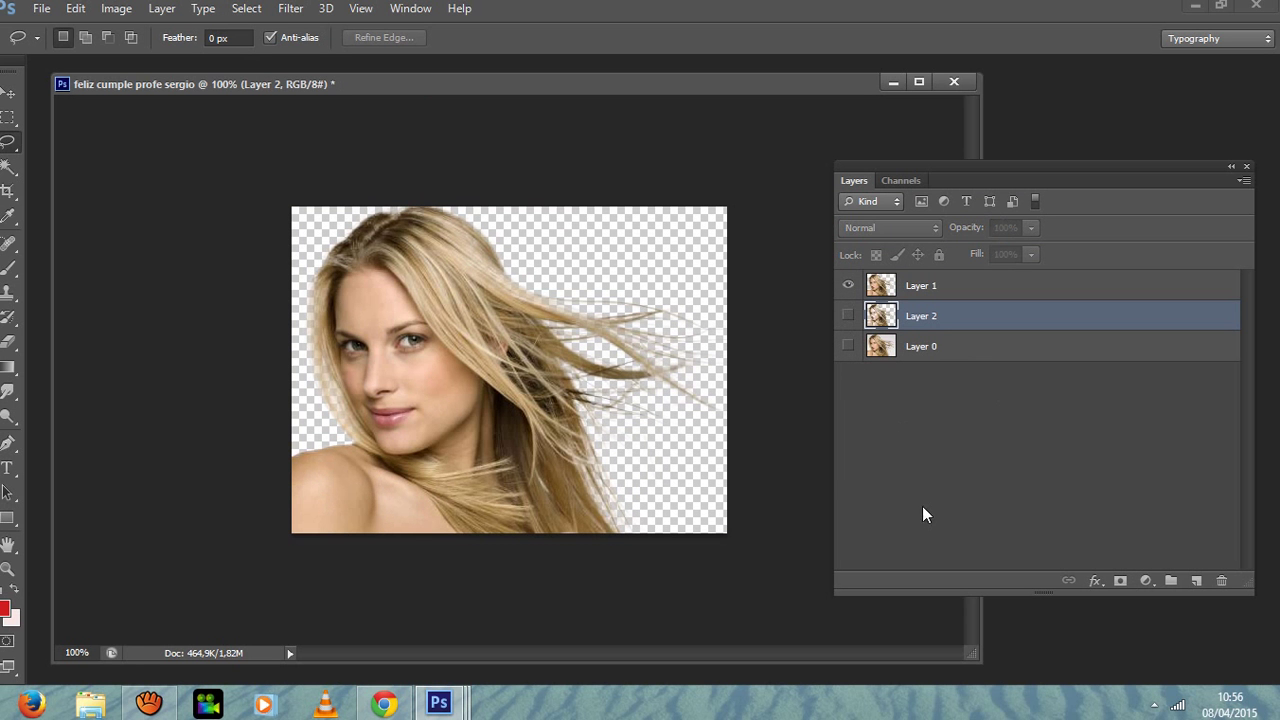
left_click(848, 315)
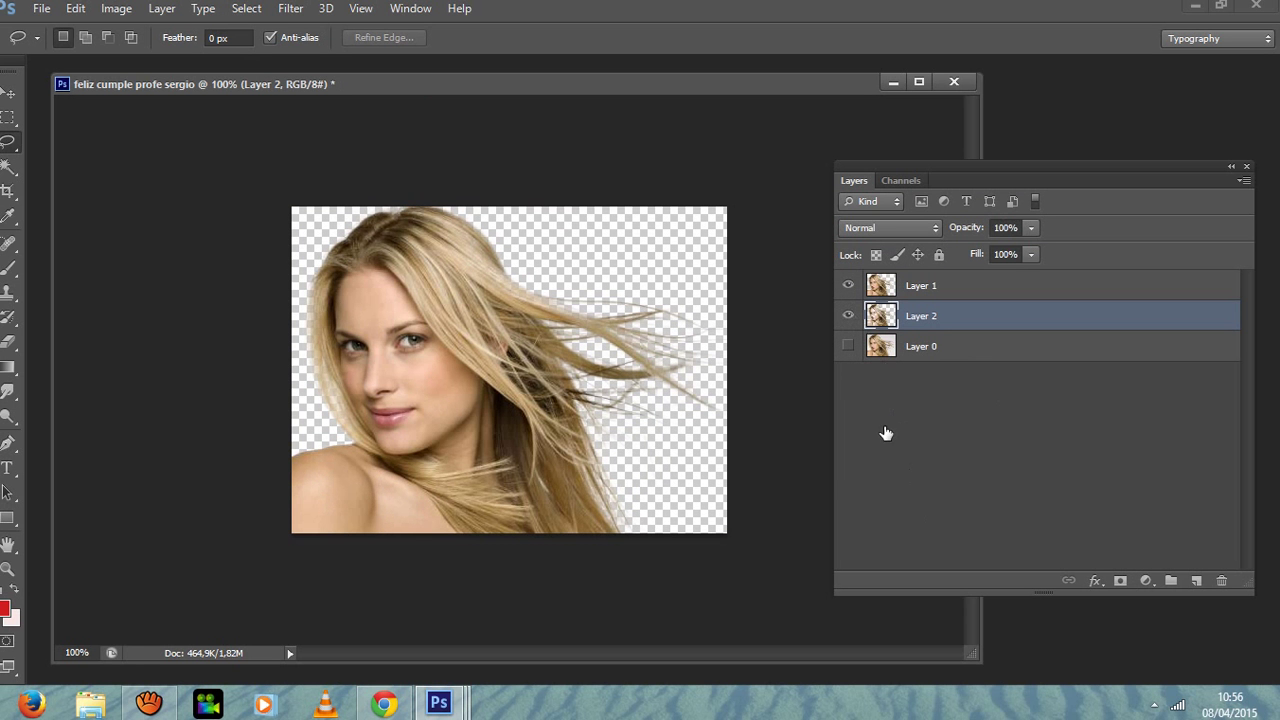
left_click(848, 315)
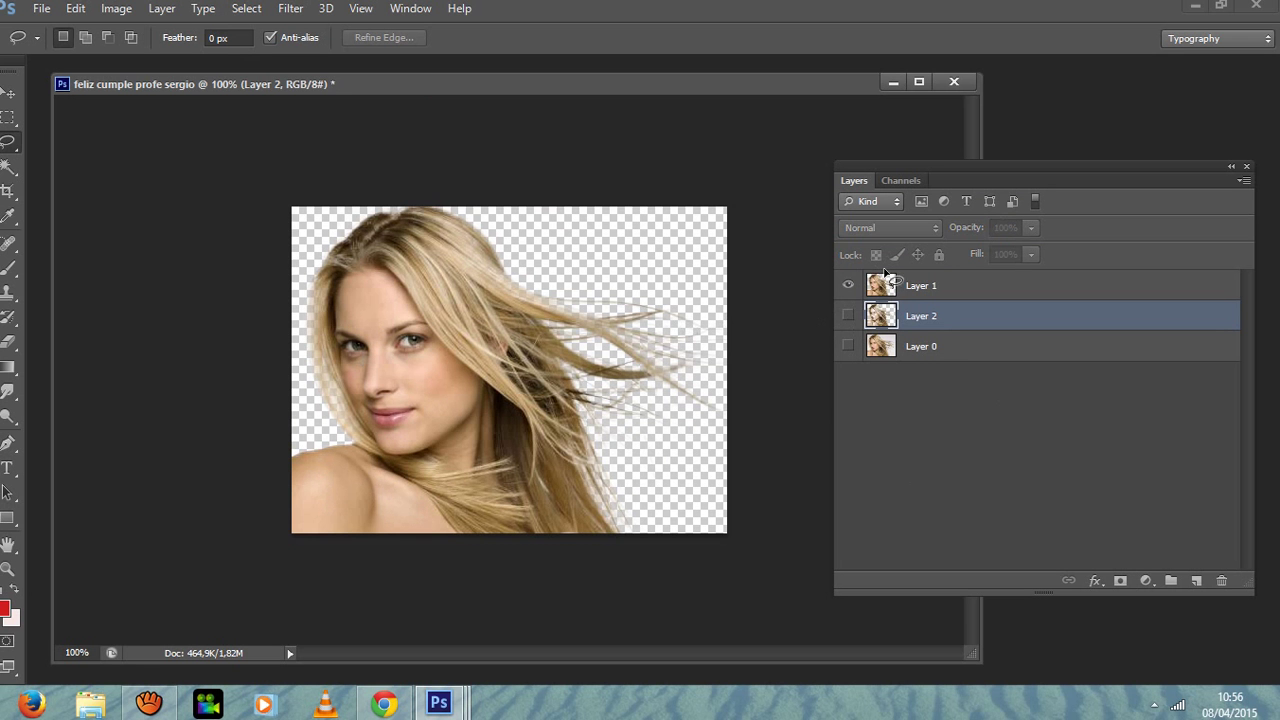
left_click(848, 315)
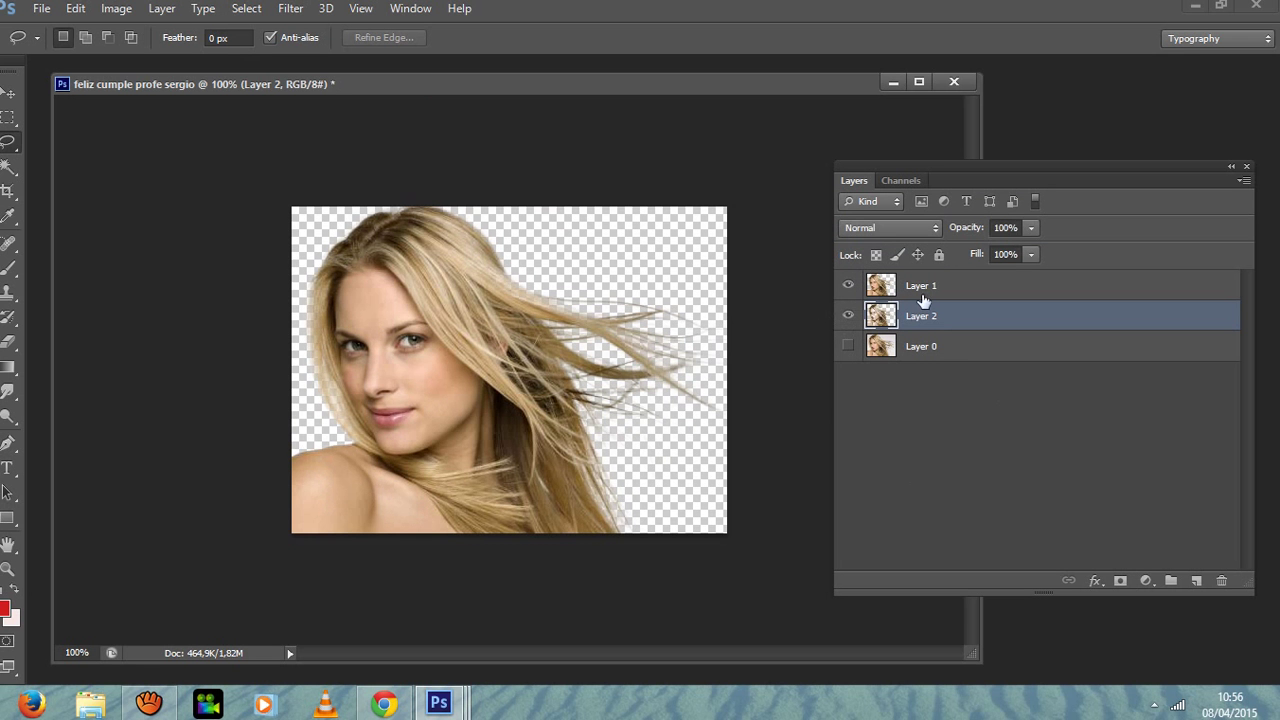
left_click(849, 315)
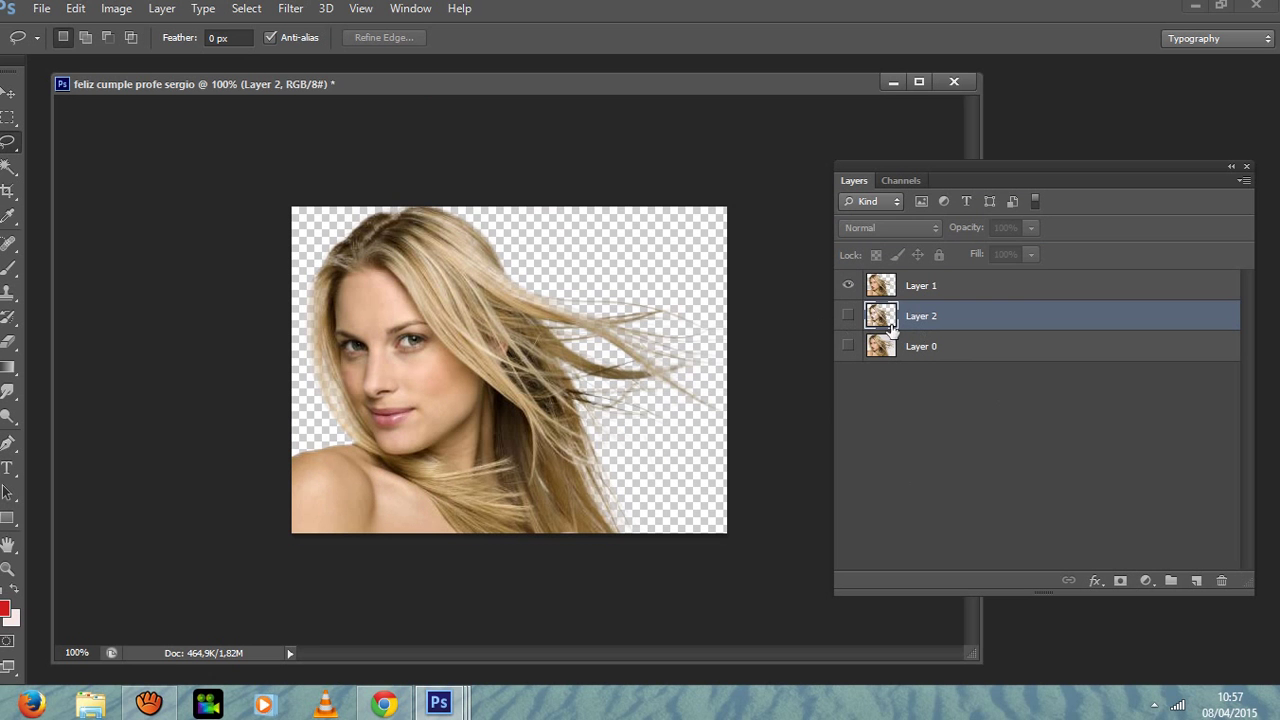
- Select Layer 1 and open the mountain background image fondo.jpg
left_click(952, 292)
left_click_drag(663, 86, 781, 93)
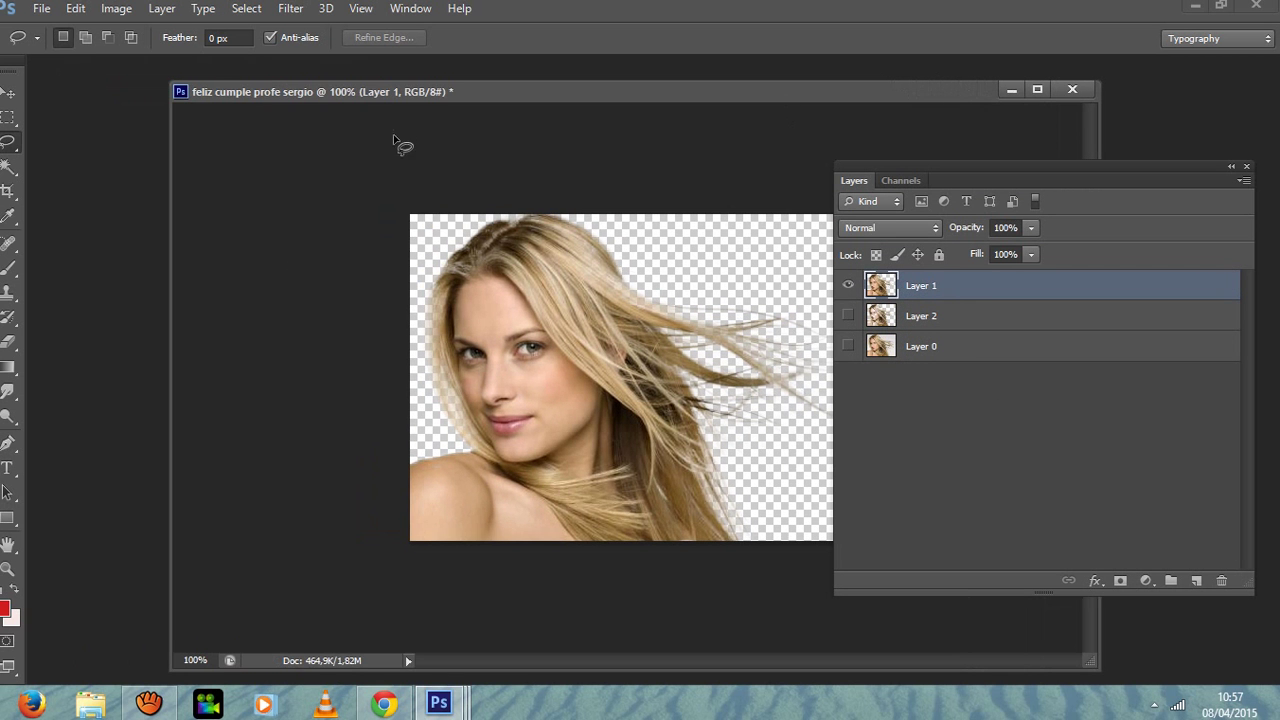
left_click(44, 11)
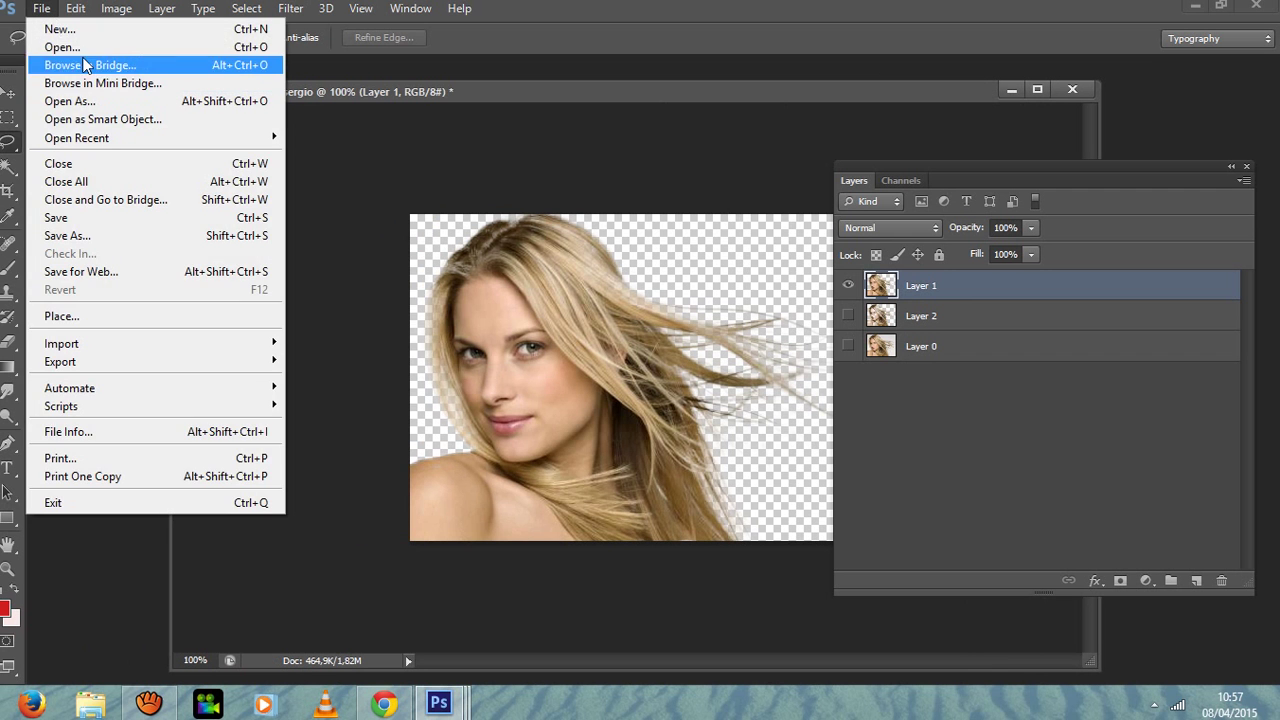
left_click(84, 55)
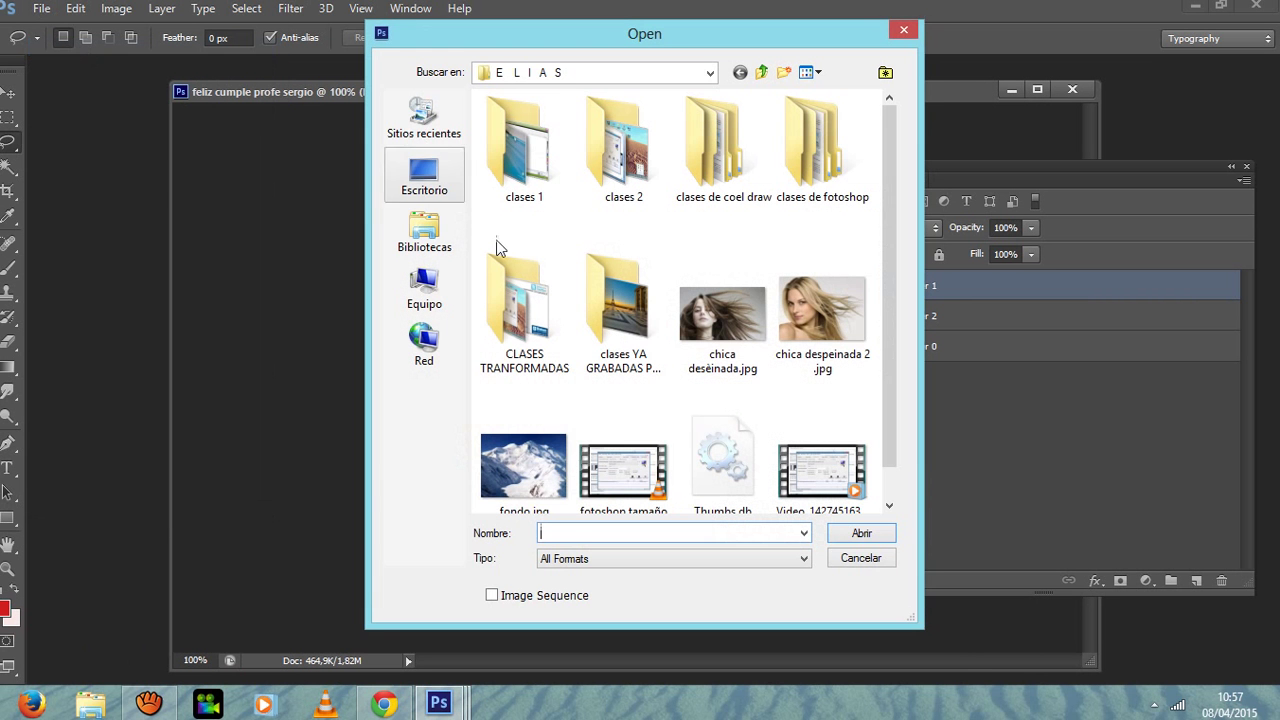
left_click(523, 465)
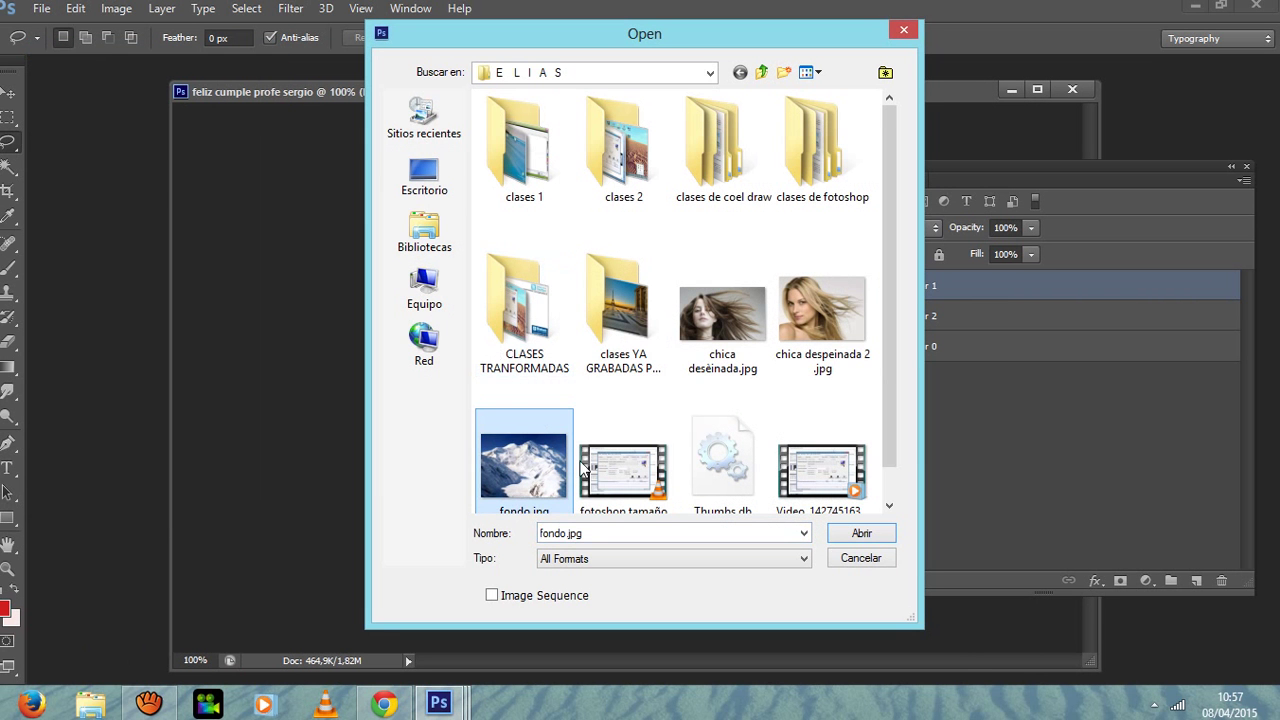
left_click(861, 535)
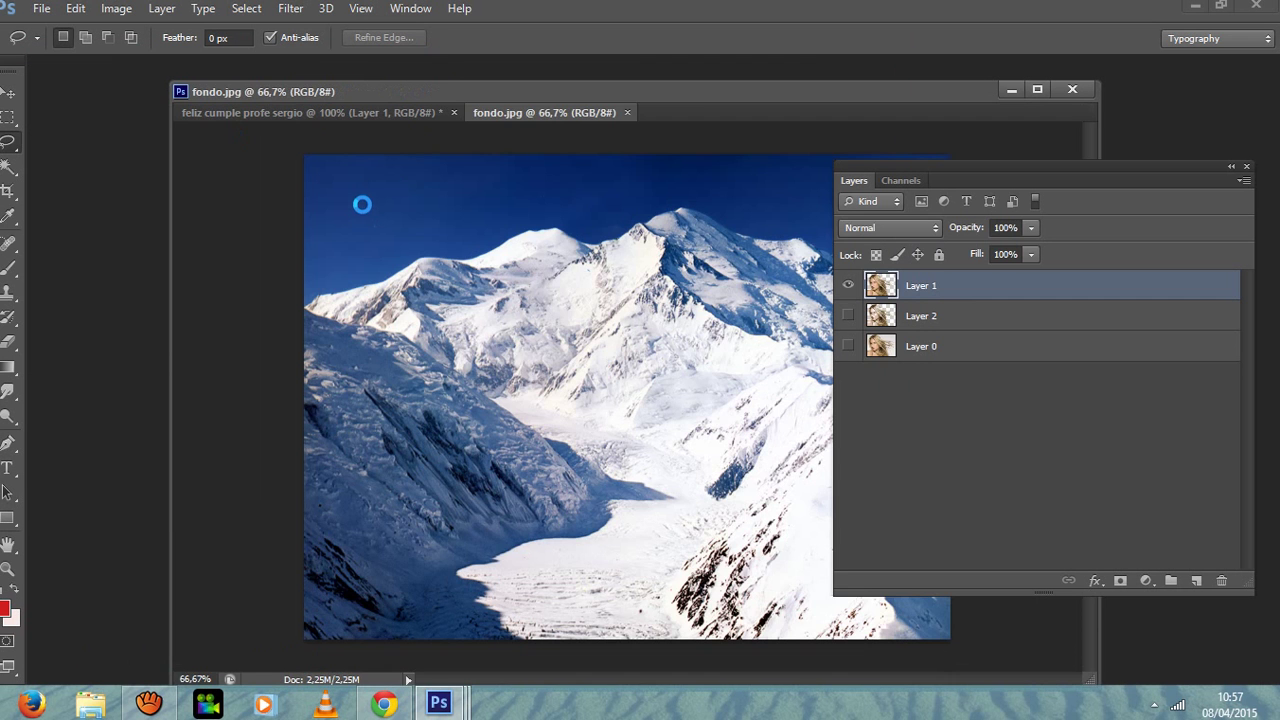
- Float fondo.jpg in its own window and unlock its Background layer
left_click_drag(543, 114, 196, 173)
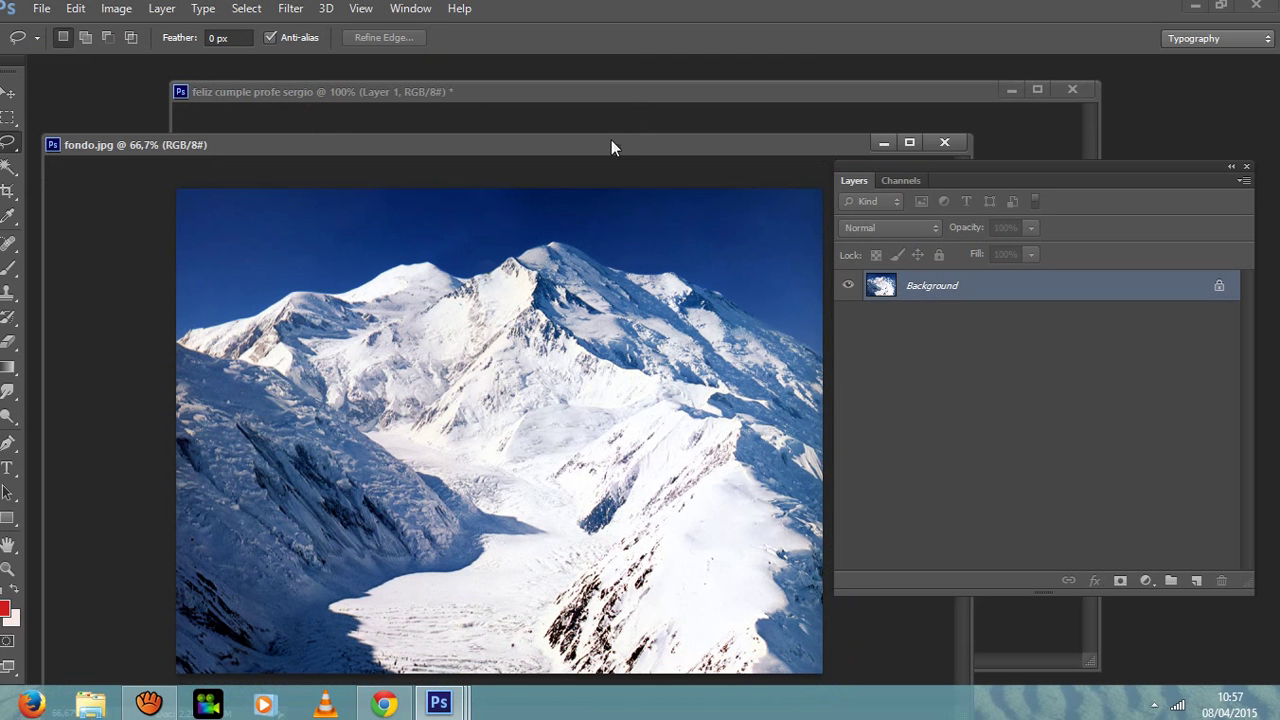
left_click_drag(1215, 288, 1222, 580)
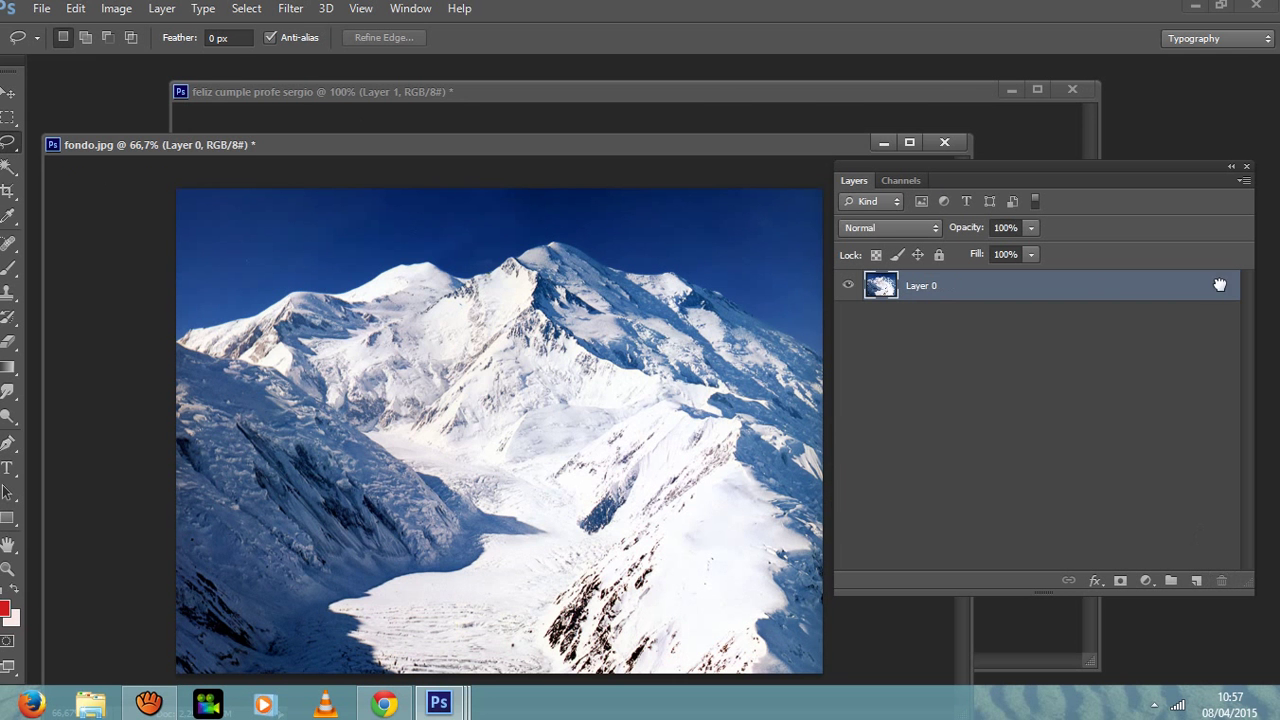
- Copy Layer 1 with the cut-out woman into fondo.jpg, arranging the two document windows side by side
left_click(643, 90)
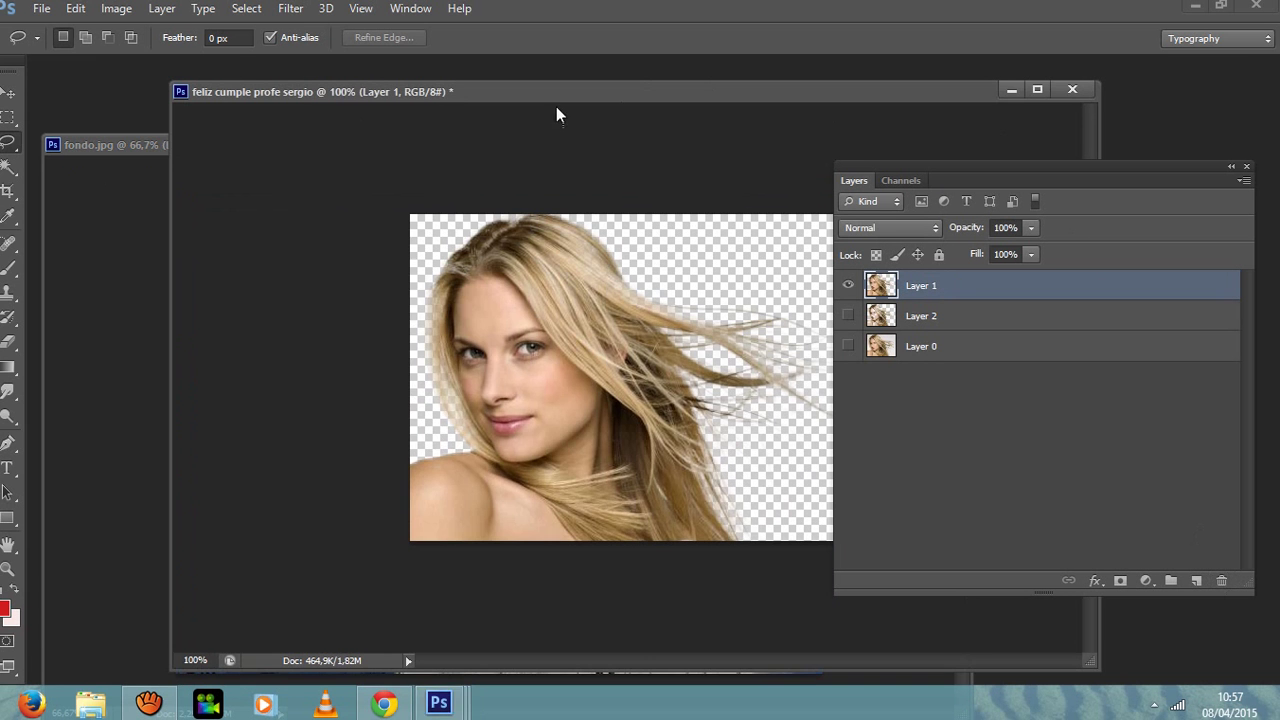
left_click_drag(535, 90, 1043, 103)
left_click_drag(888, 291, 406, 361)
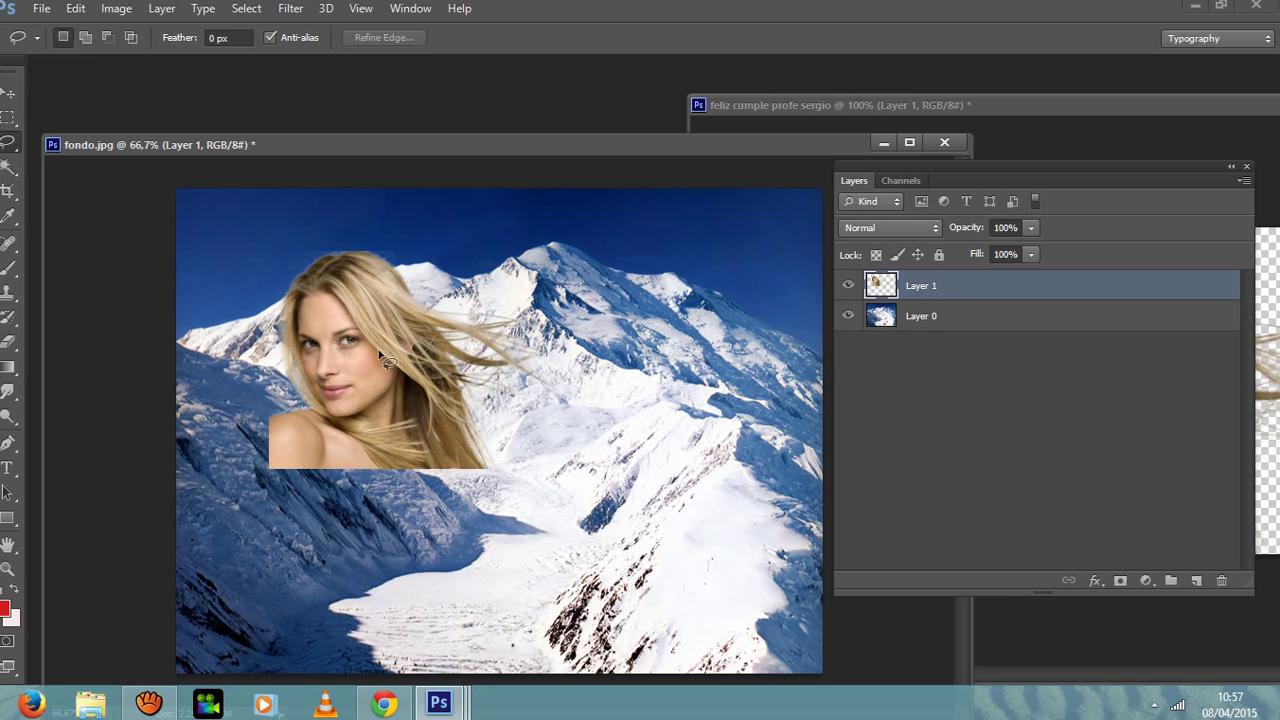
left_click_drag(437, 122, 446, 101)
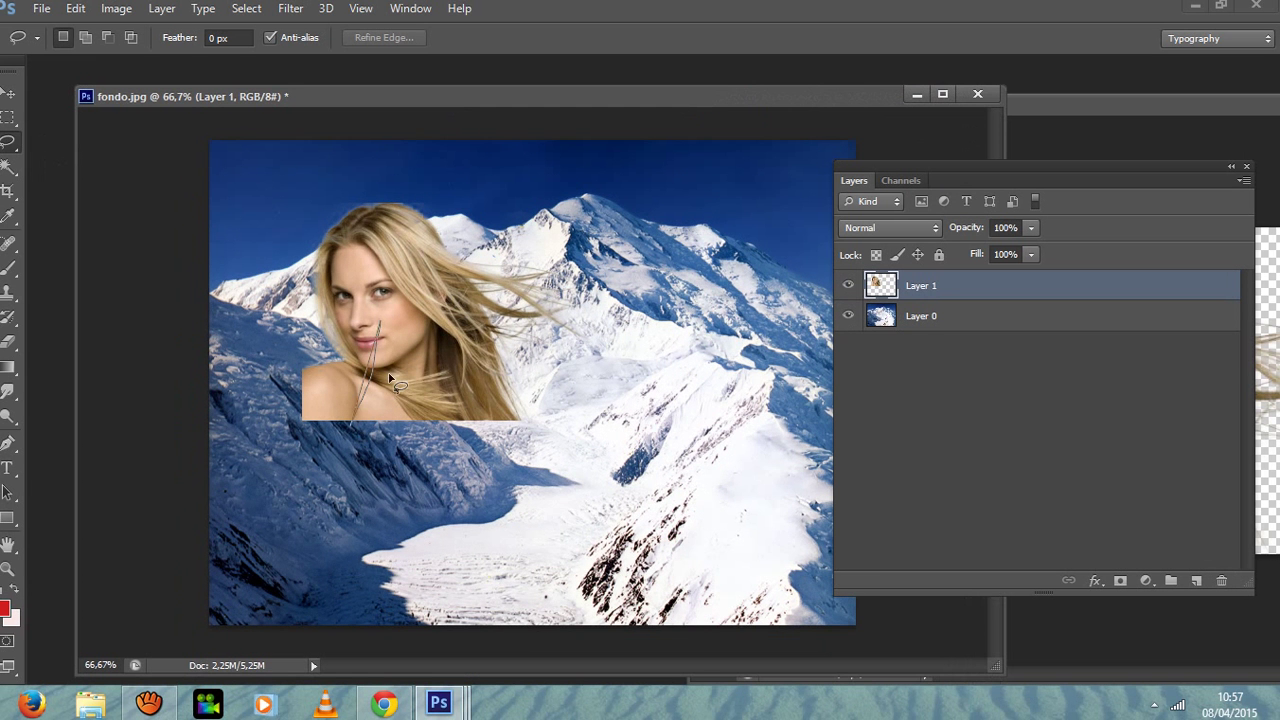
- Clear the stray lasso selection and move the woman into the lower-left corner of the mountain image
left_click_drag(399, 384, 366, 330)
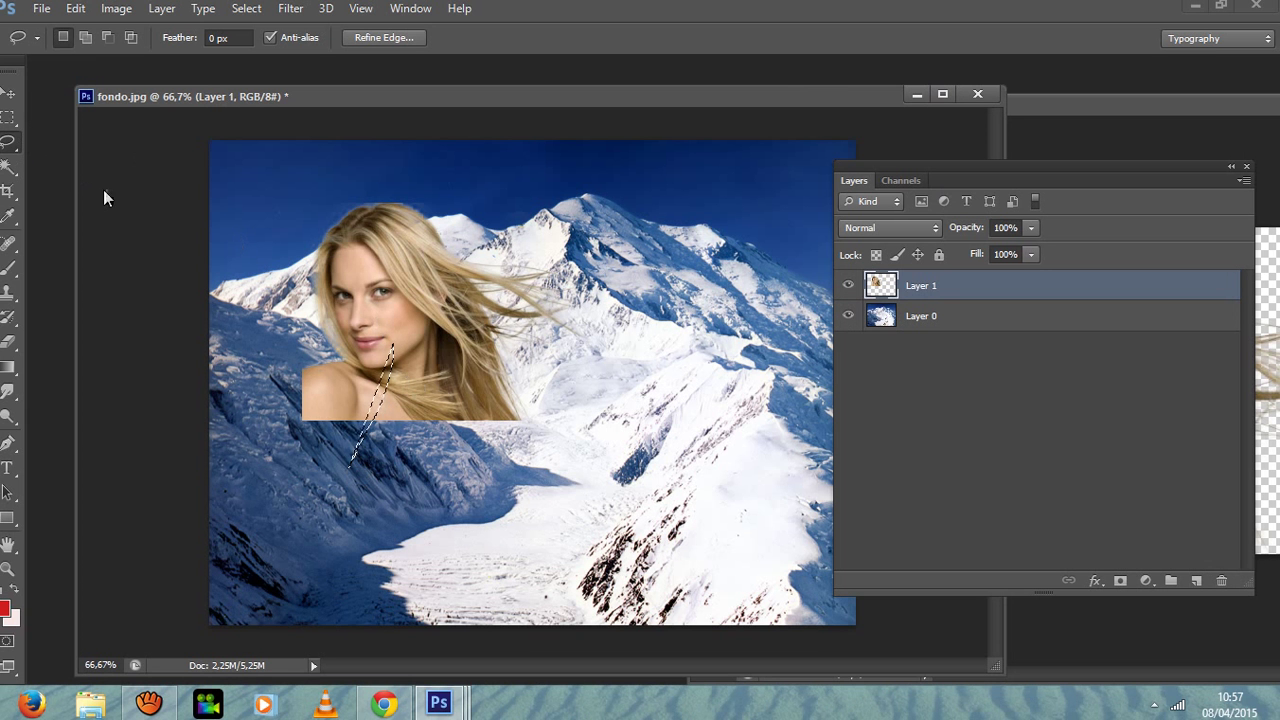
left_click(8, 92)
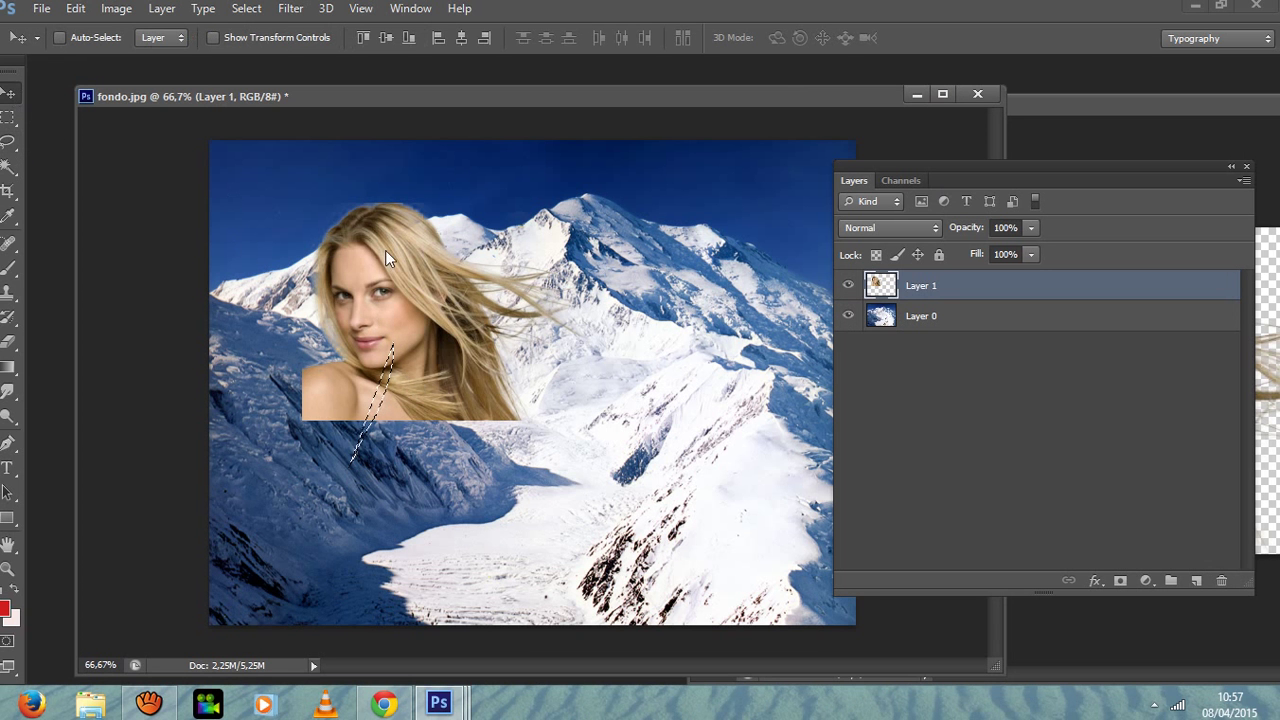
left_click(247, 10)
left_click(268, 47)
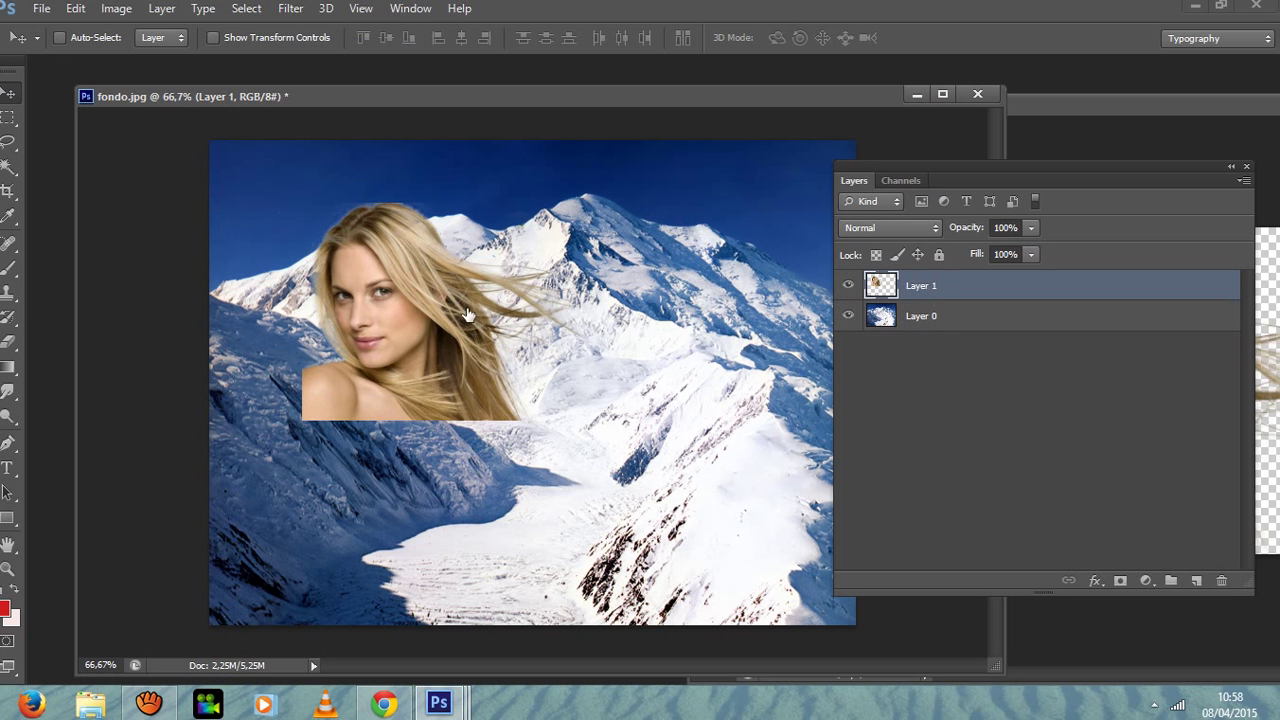
left_click_drag(412, 343, 316, 500)
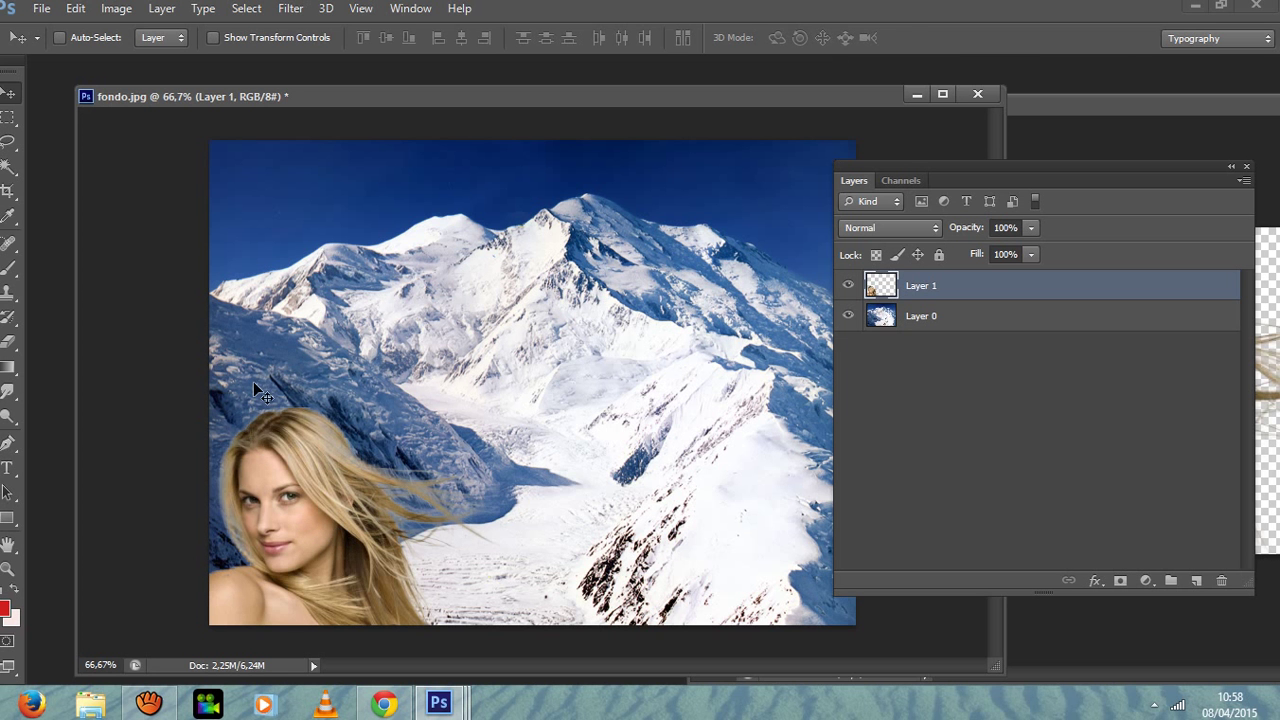
- Enlarge the woman with Free Transform to about 127% width and 133% height, then align her with the image's lower-left corner
key("ctrl+t")
left_click_drag(352, 500, 375, 490)
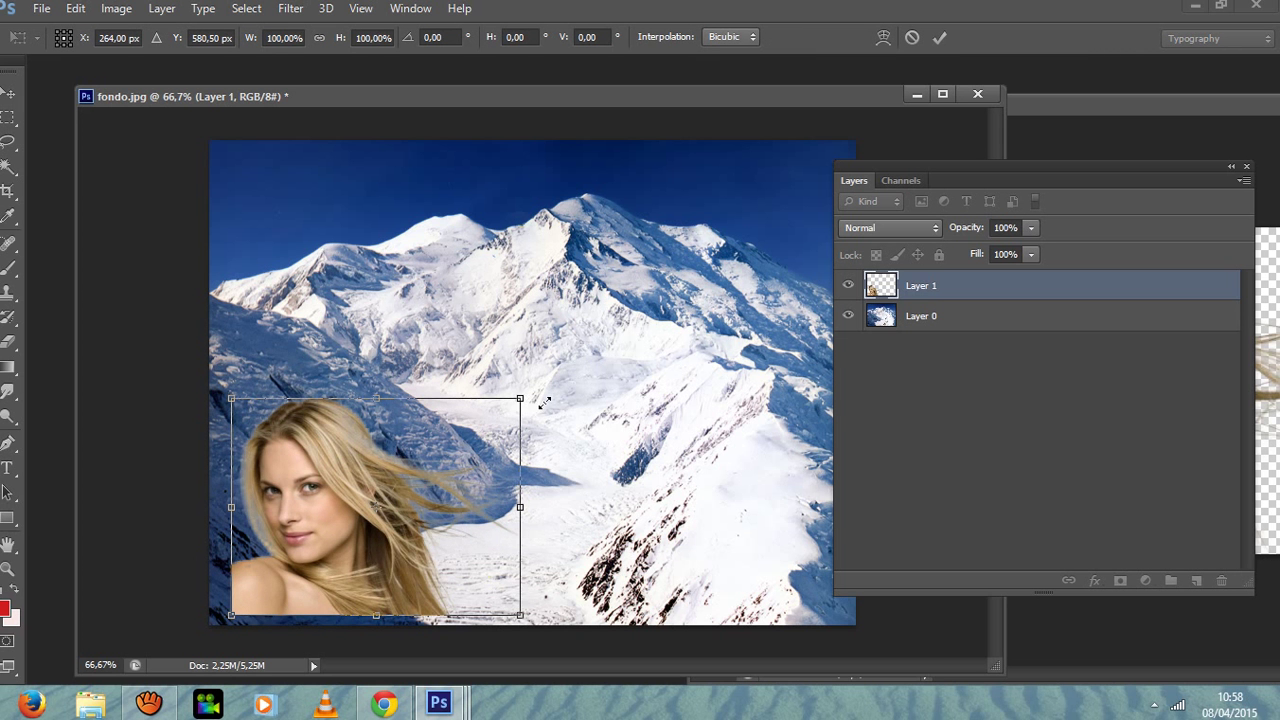
left_click_drag(544, 401, 507, 403)
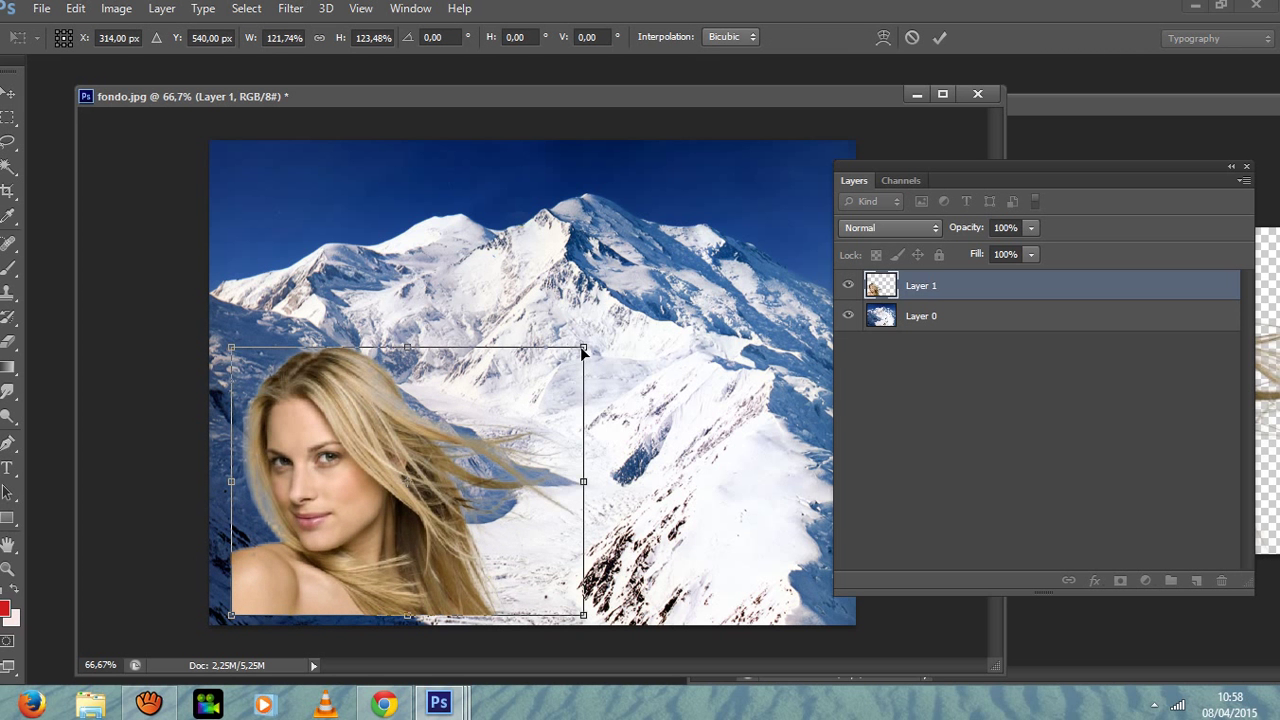
left_click_drag(631, 354, 637, 359)
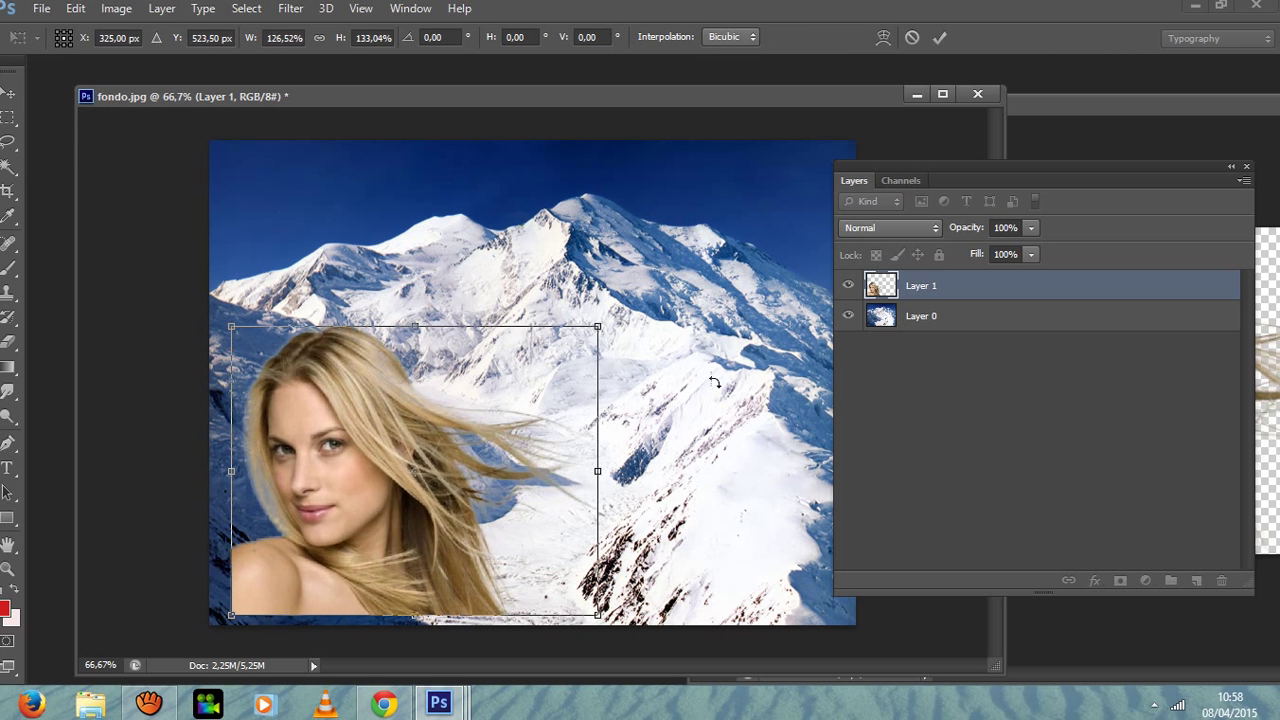
key("Return")
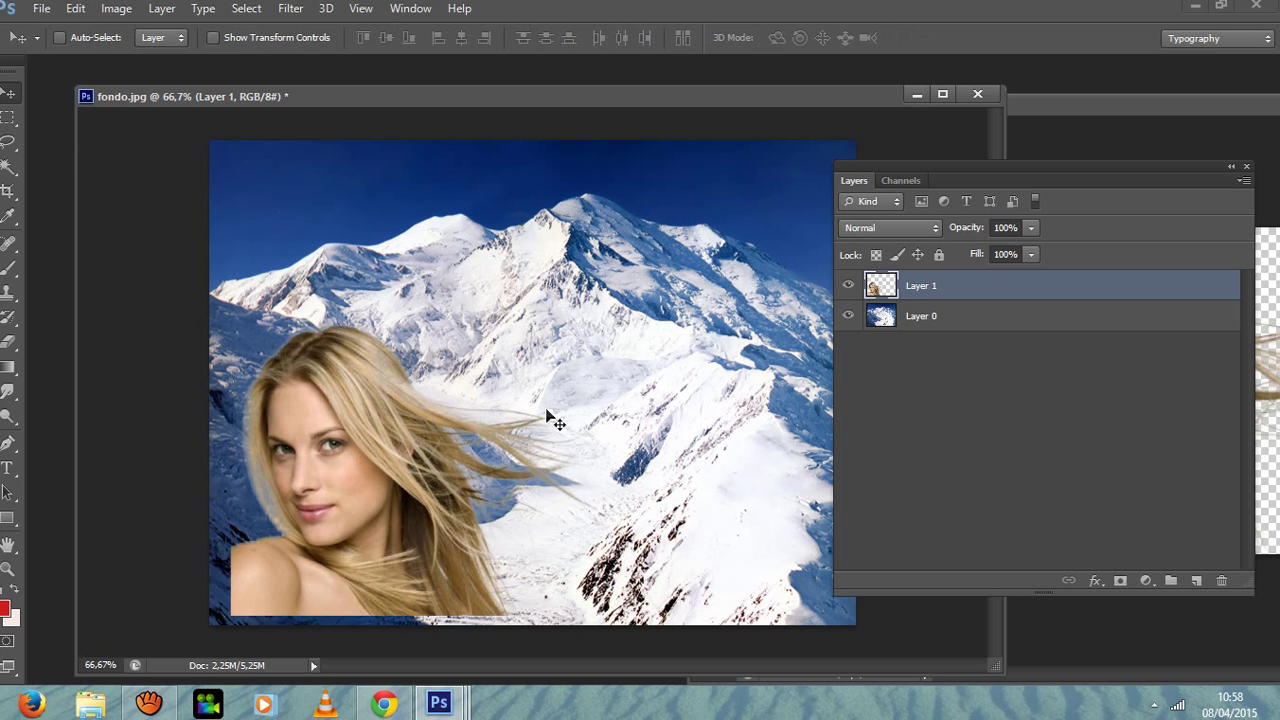
left_click_drag(443, 438, 421, 448)
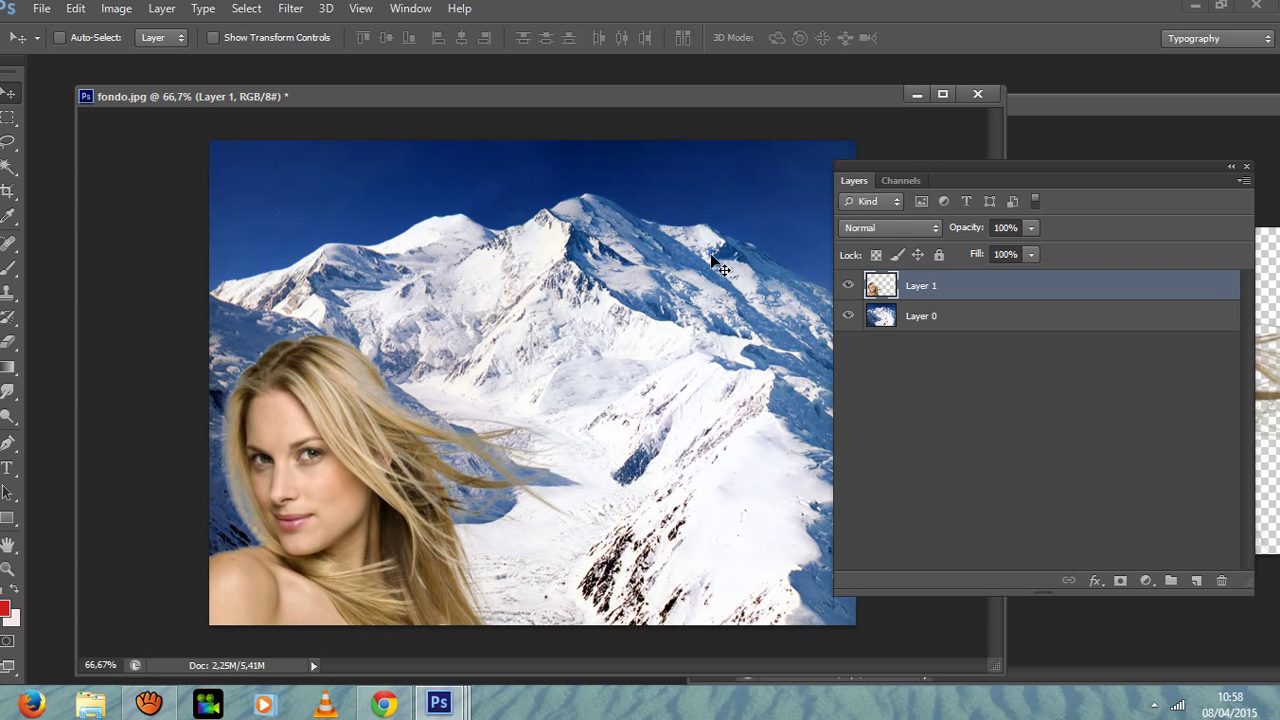
- Apply Levels to the woman on Layer 1 with input shadows 67, midtones 1.05 and highlights 255
left_click_drag(997, 172, 1102, 192)
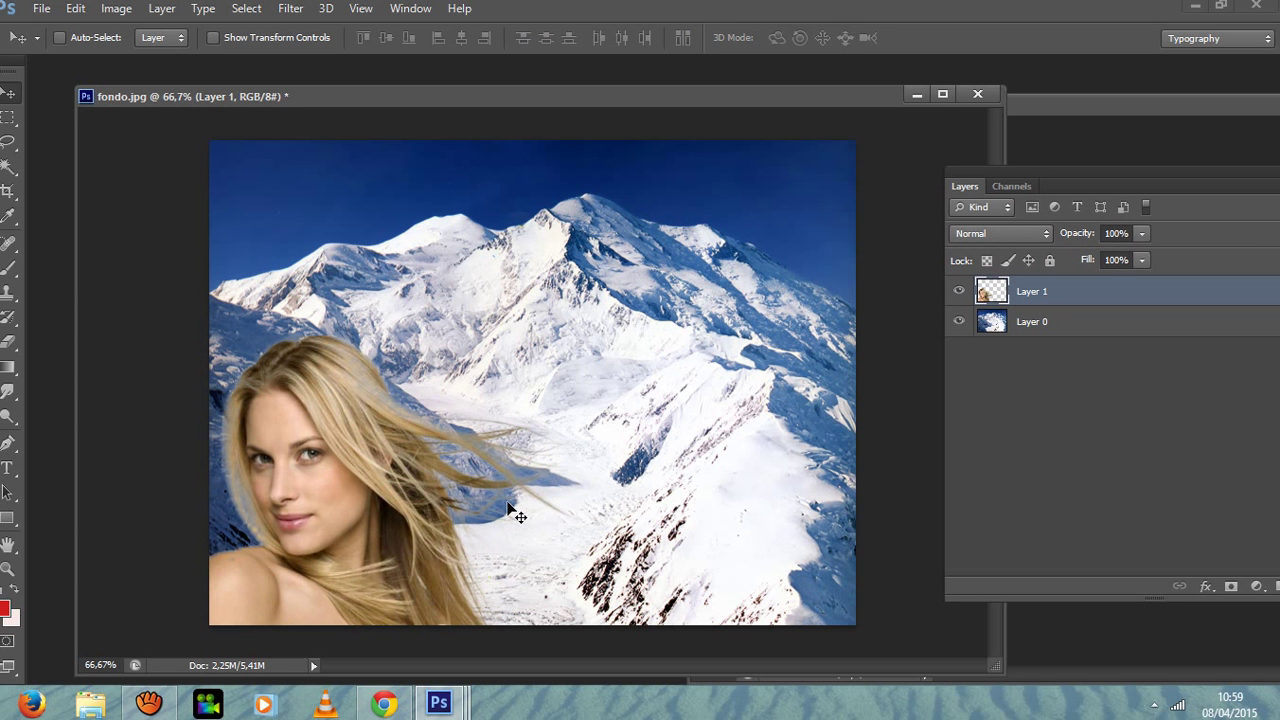
left_click(246, 10)
mouse_move(205, 12)
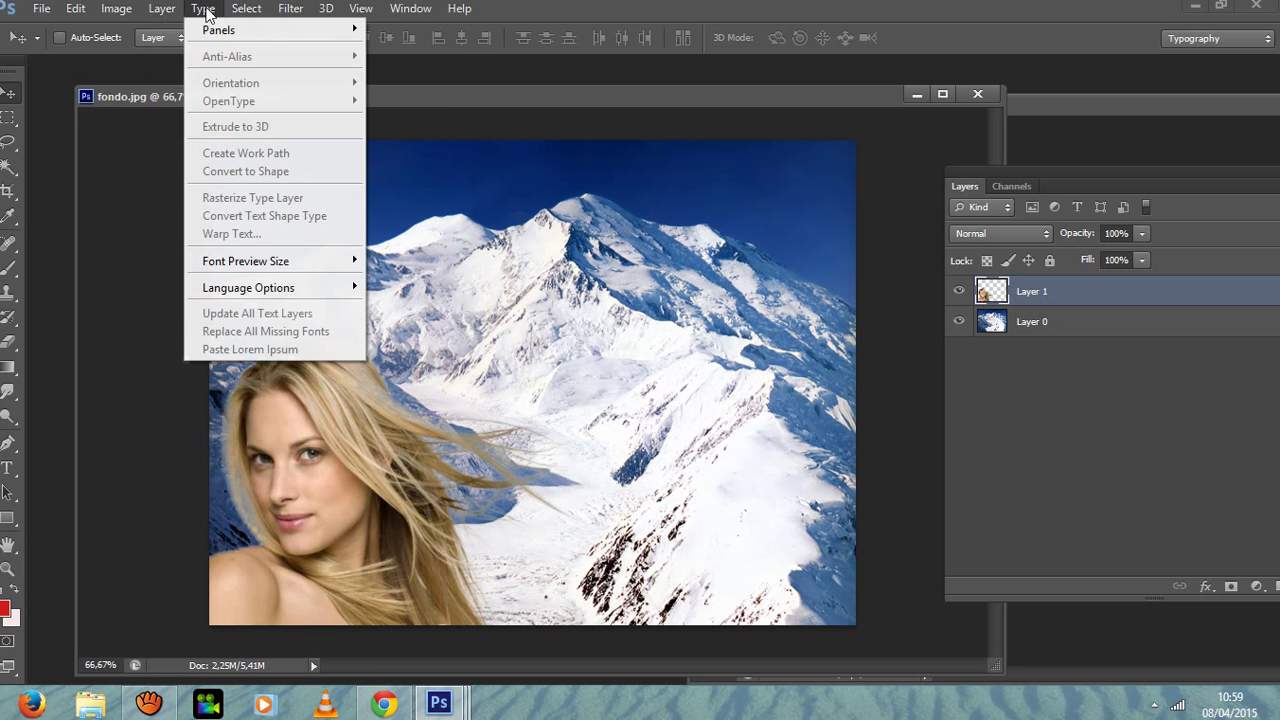
mouse_move(130, 12)
mouse_move(147, 62)
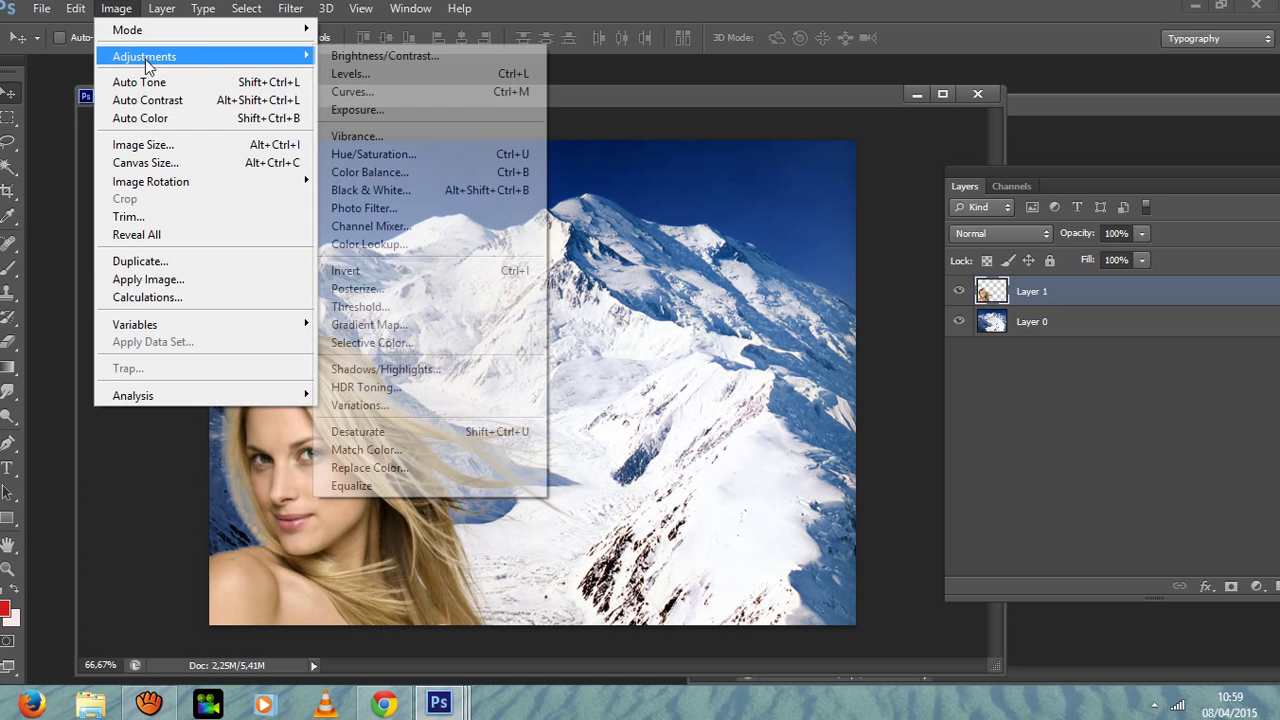
left_click(384, 78)
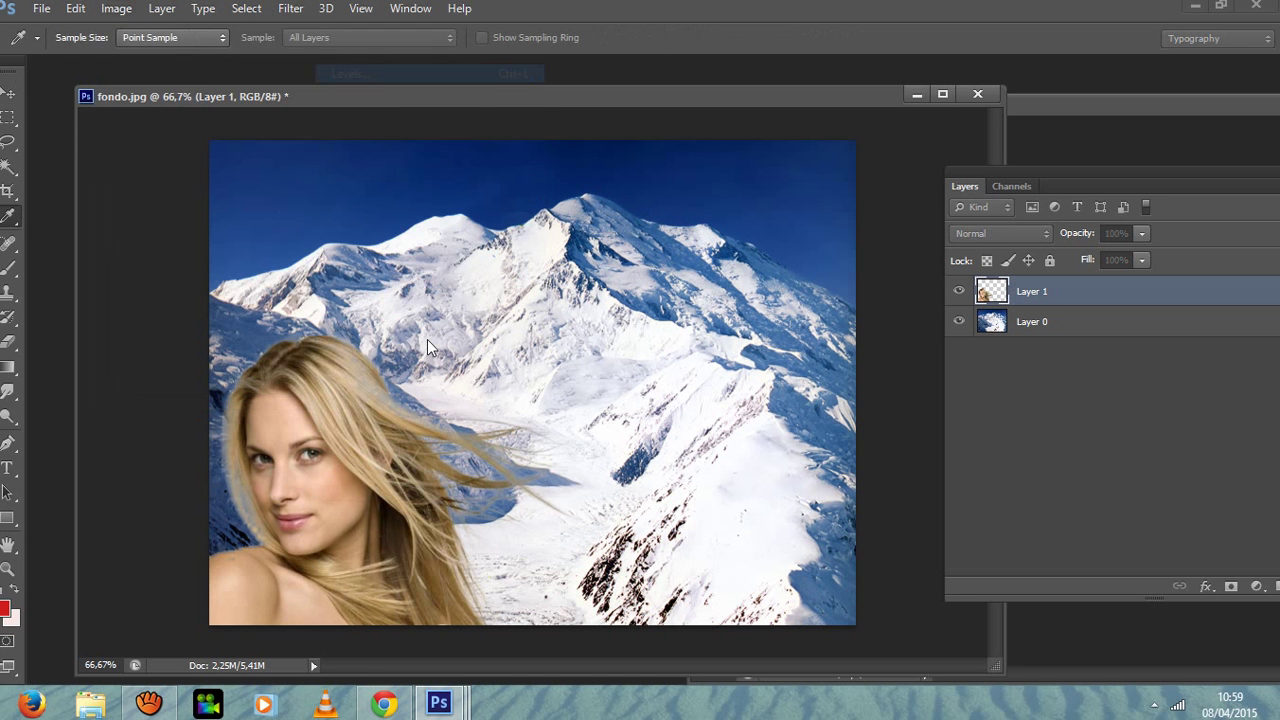
left_click_drag(327, 8, 742, 38)
left_click_drag(532, 259, 582, 261)
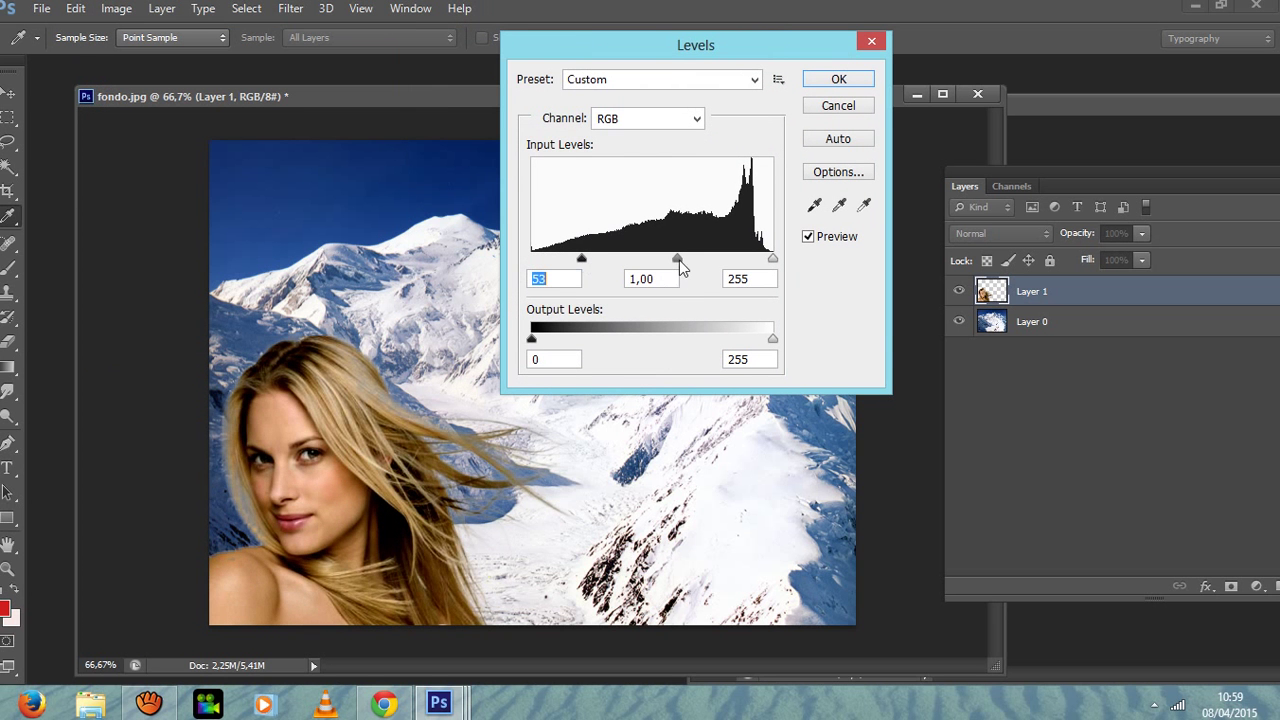
mouse_move(677, 259)
left_mouse_down()
mouse_move(660, 260)
mouse_move(674, 260)
left_mouse_up()
mouse_move(771, 259)
left_mouse_down()
mouse_move(732, 261)
mouse_move(772, 262)
left_mouse_up()
left_click_drag(581, 259, 596, 262)
mouse_move(684, 260)
left_mouse_down()
mouse_move(667, 261)
mouse_move(683, 261)
left_mouse_up()
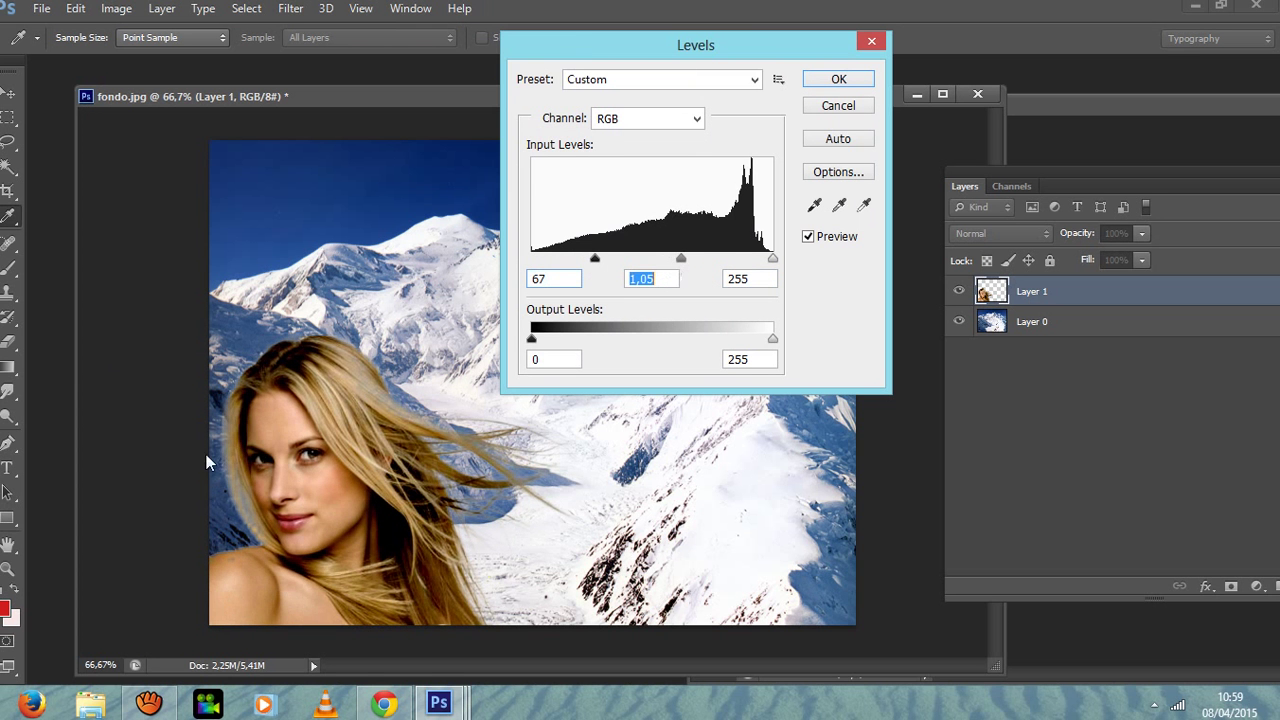
left_click(846, 79)
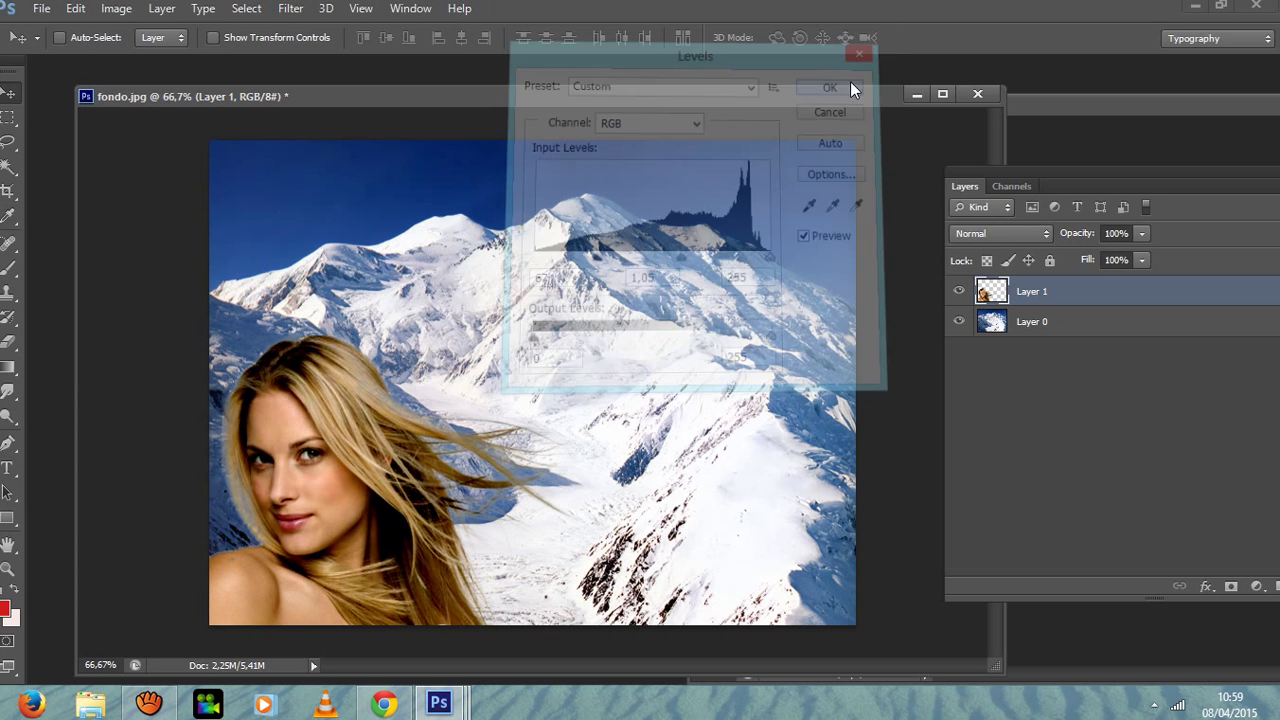
- Darken the mountain background on Layer 0 with Levels, raising the input shadows to about 46 and fine-tuning midtones and highlights
left_click(1036, 322)
left_click(231, 9)
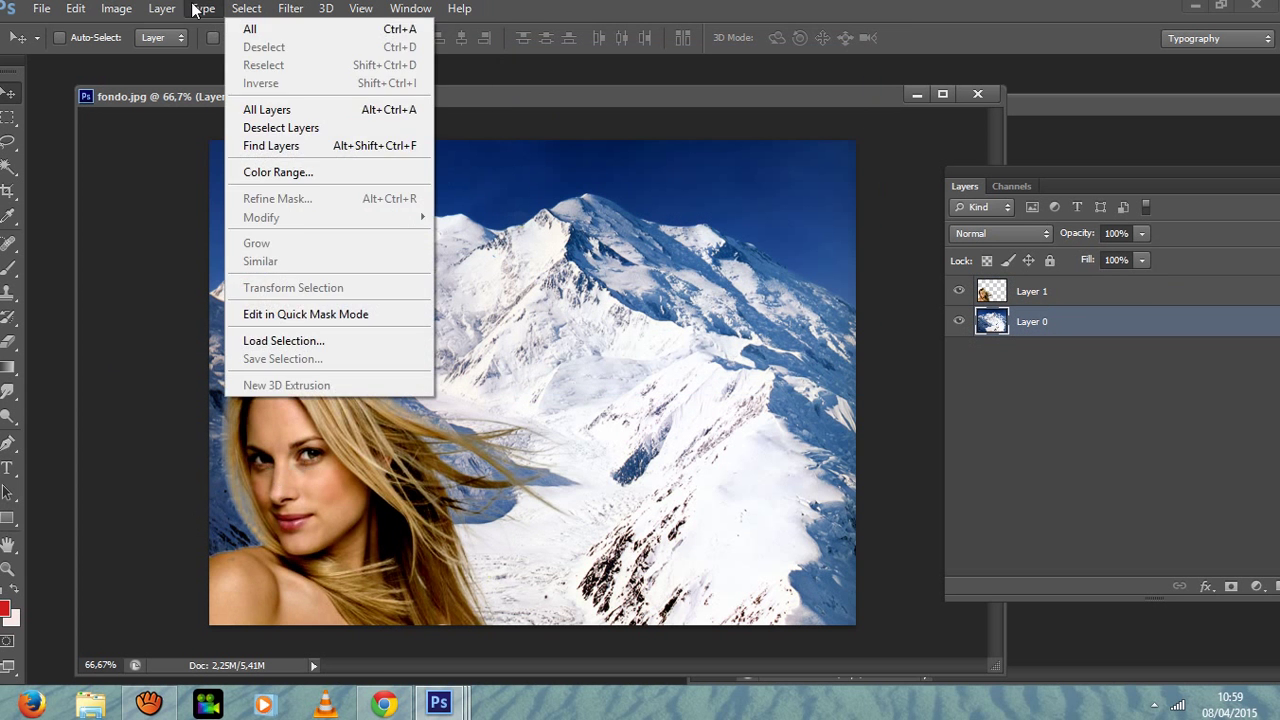
mouse_move(196, 56)
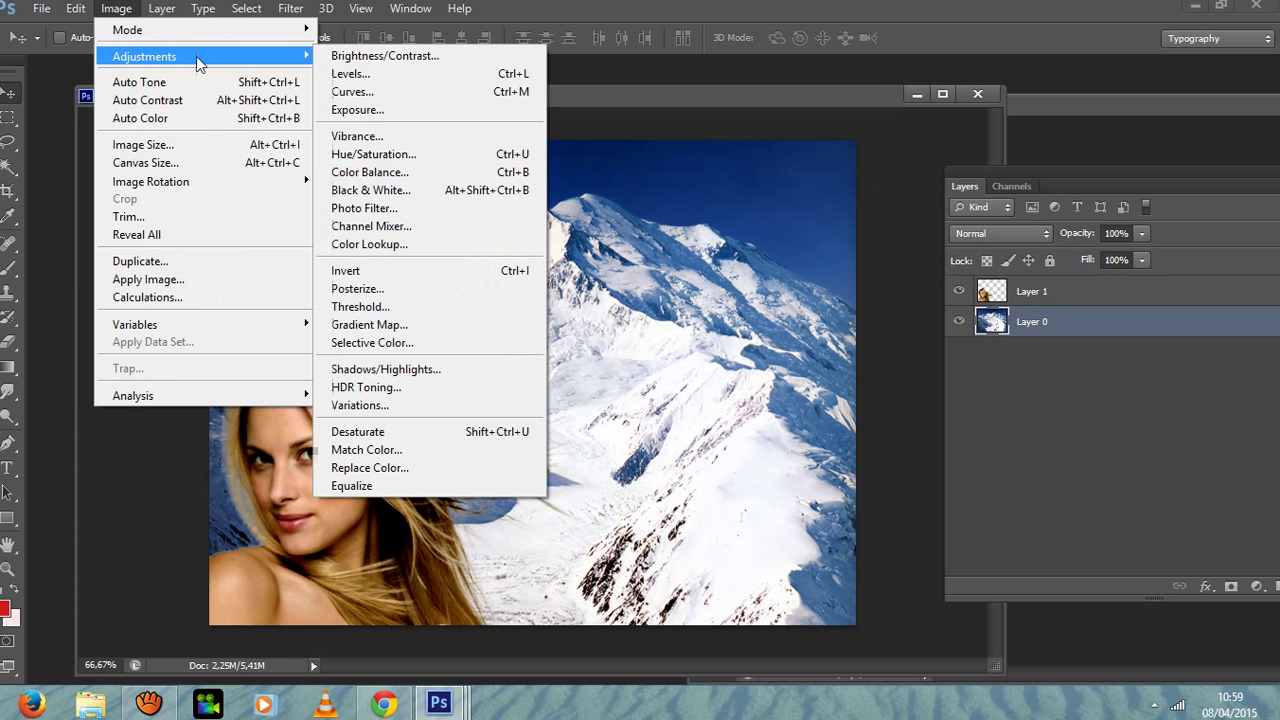
left_click(373, 80)
left_click_drag(531, 259, 577, 261)
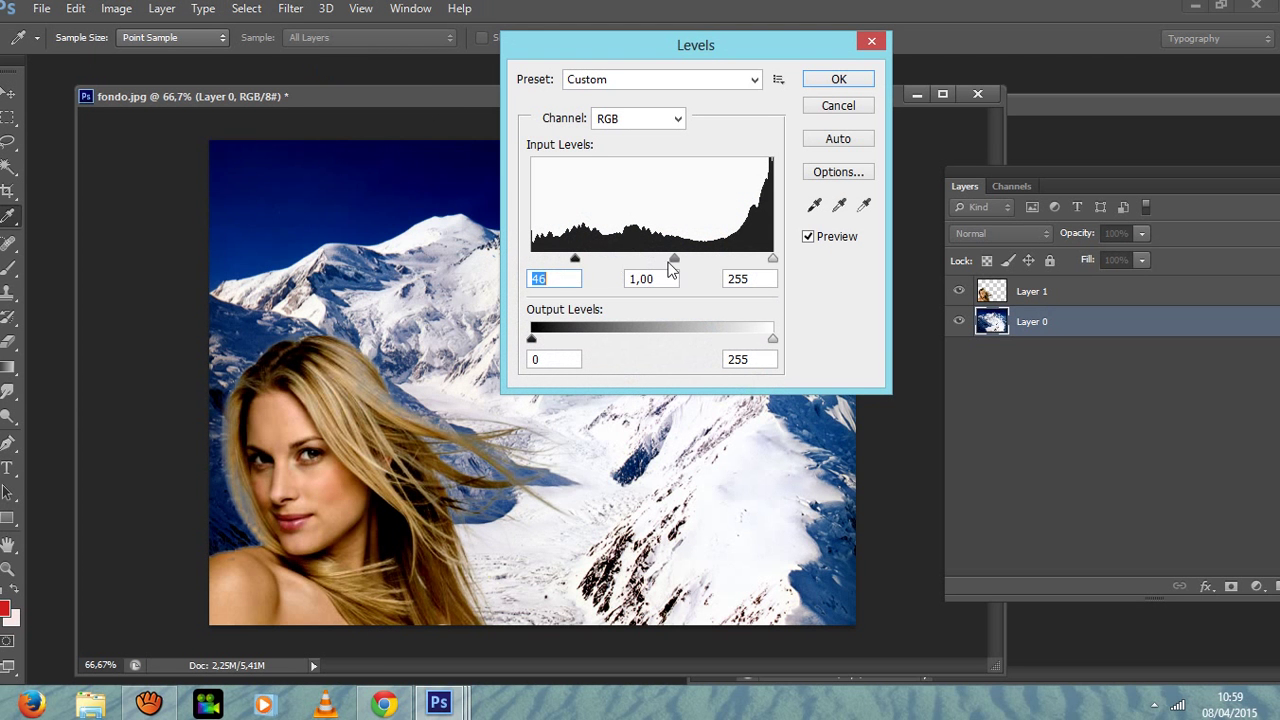
mouse_move(655, 258)
left_mouse_down()
mouse_move(696, 258)
mouse_move(670, 258)
left_mouse_up()
mouse_move(776, 262)
left_mouse_down()
mouse_move(754, 263)
mouse_move(767, 263)
left_mouse_up()
left_click_drag(730, 56, 893, 82)
left_click(992, 102)
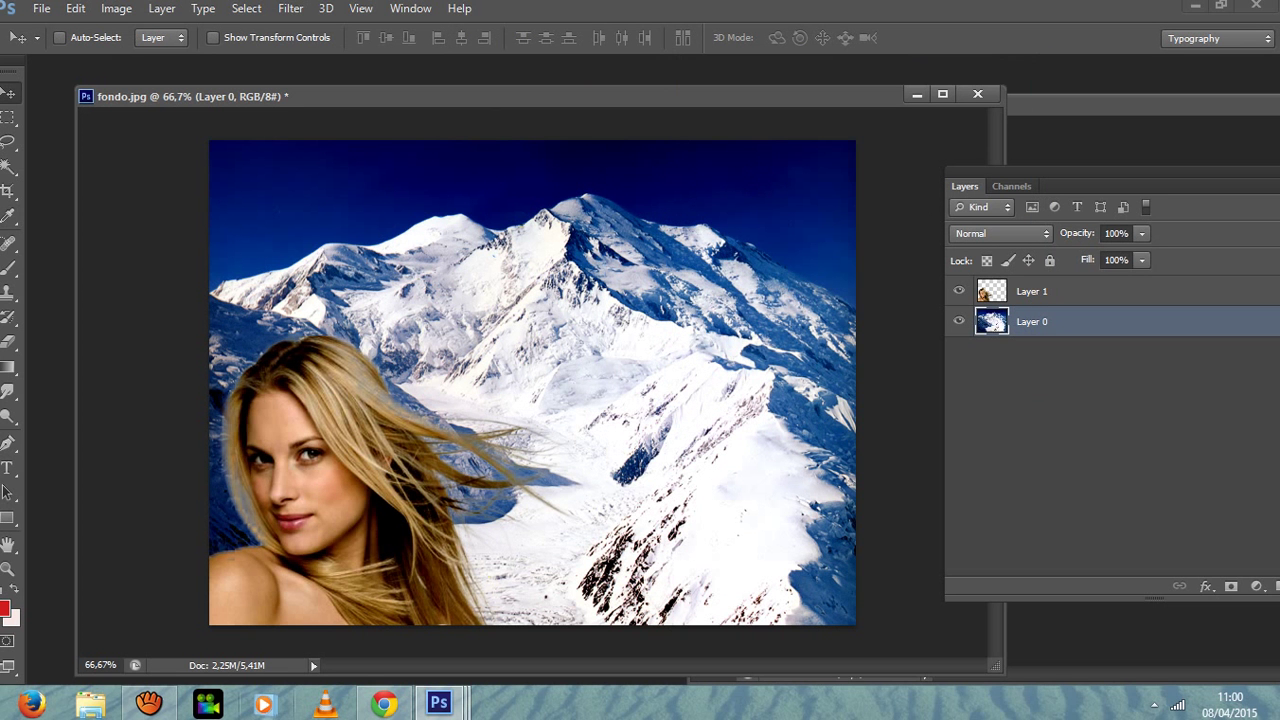
left_click(150, 705)
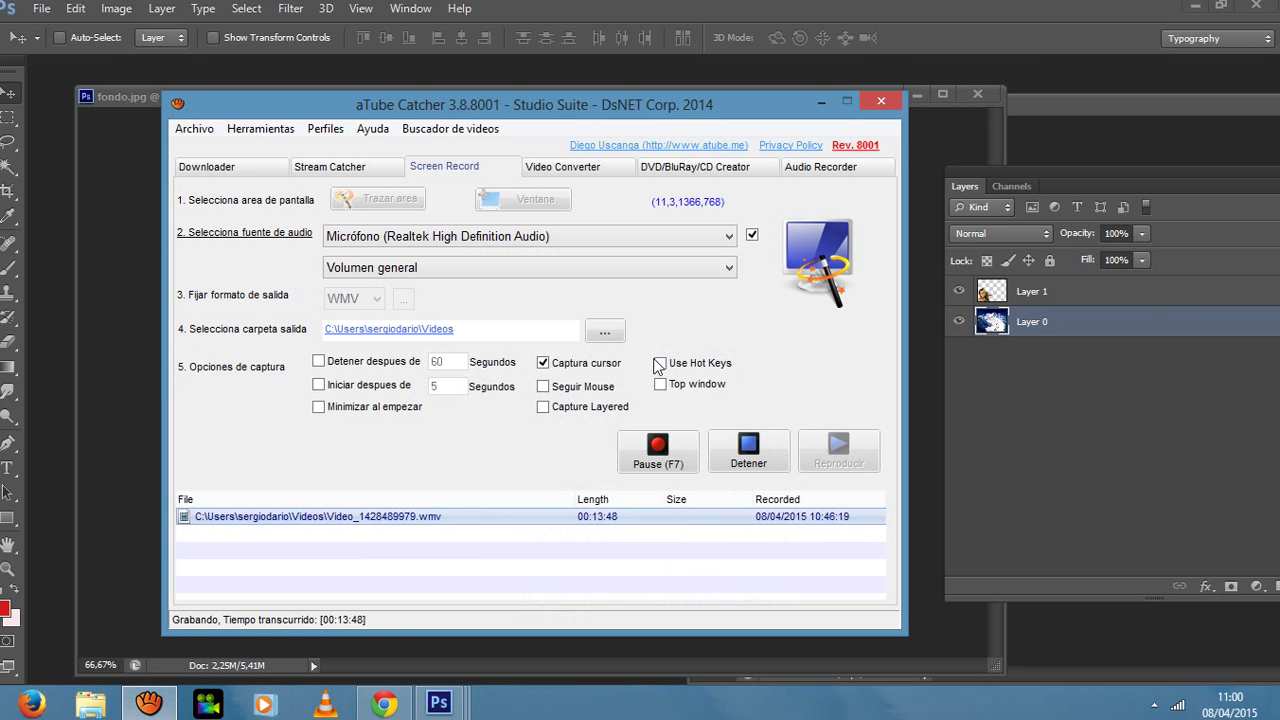
left_click_drag(547, 99, 898, 97)
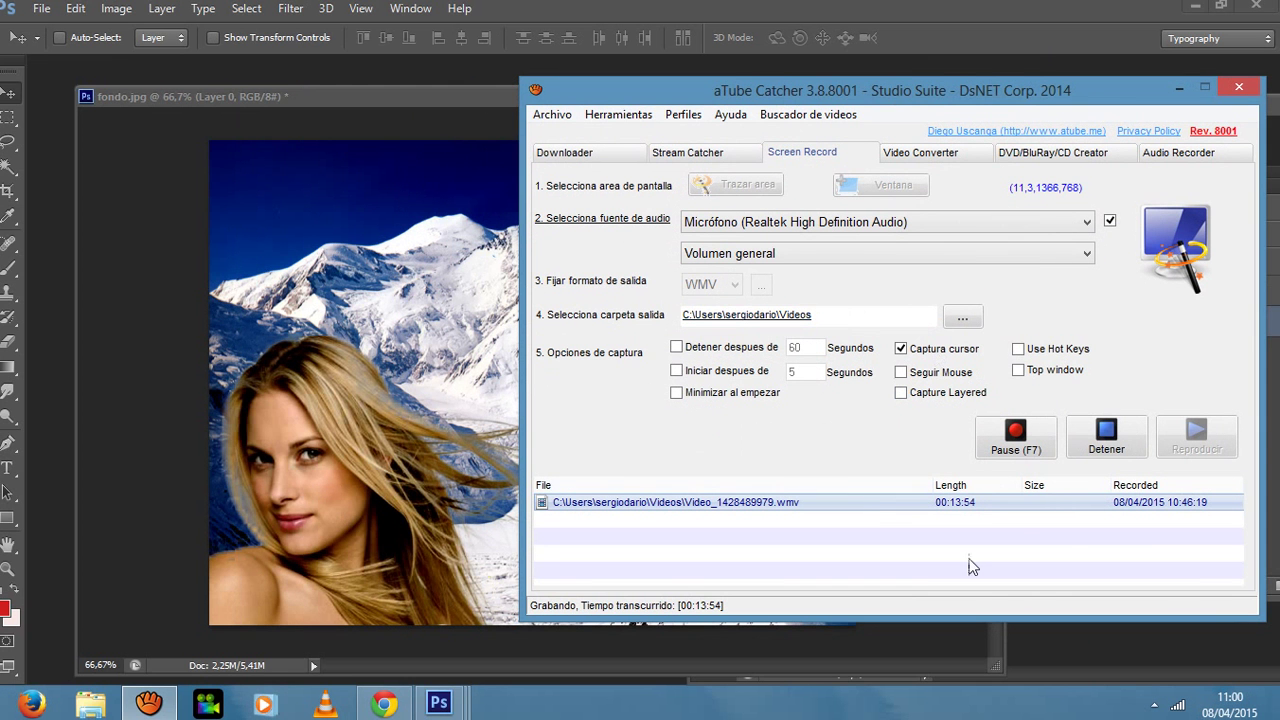
left_click(1105, 440)
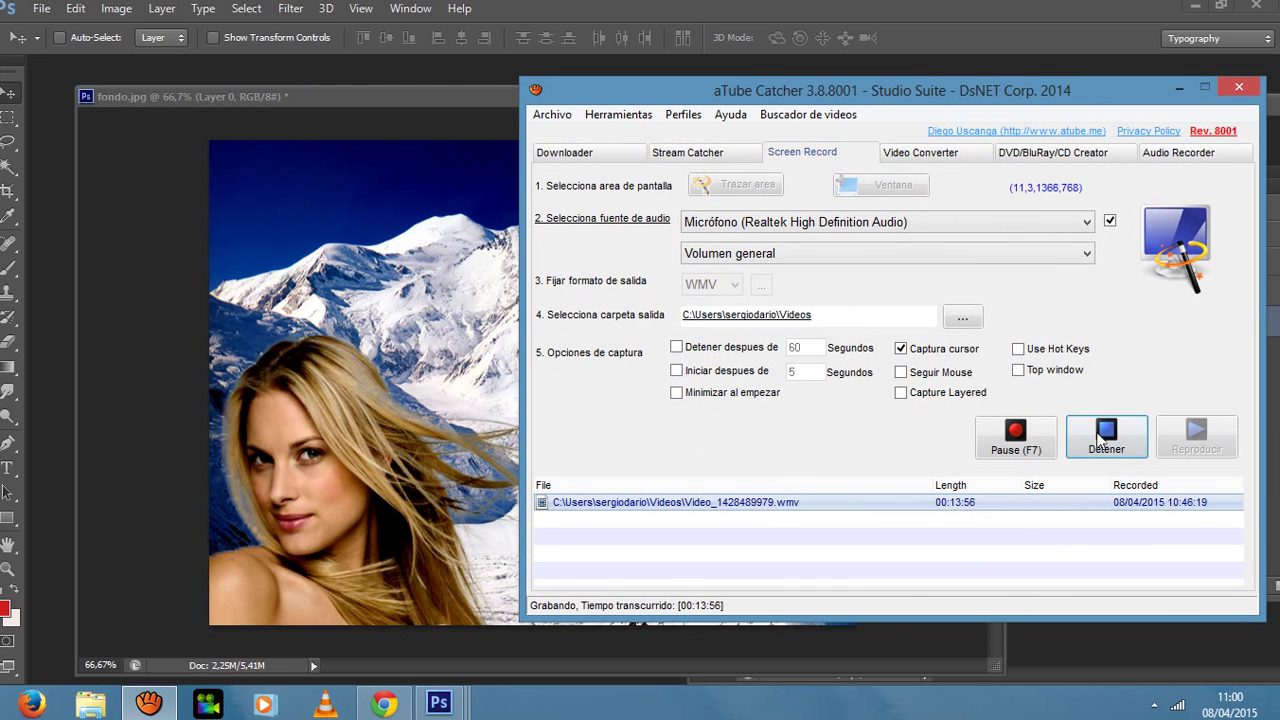